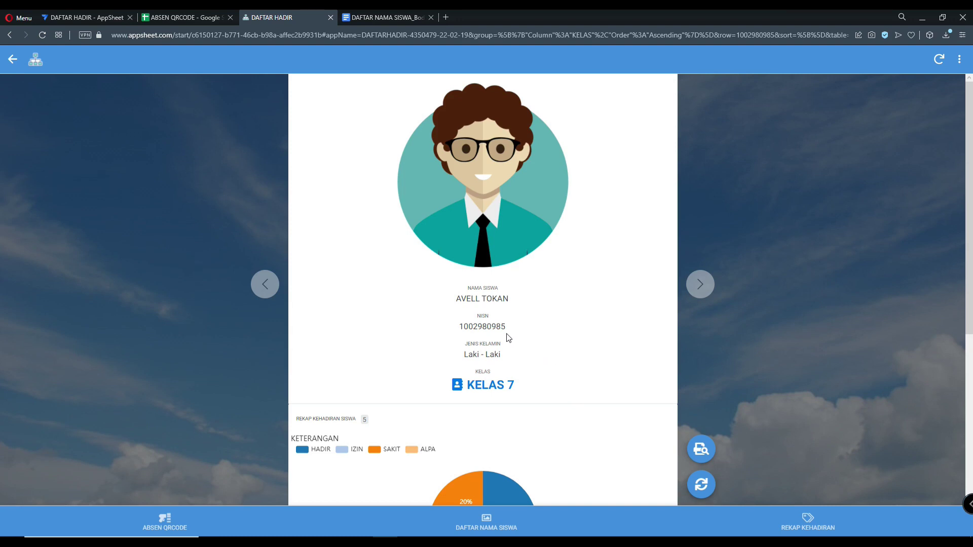
Examine the KELAS 7 student's profile details and the attendance pie chart by KETERANGAN
left_click_drag(466, 287, 508, 332)
left_click(522, 353)
left_click_drag(481, 310, 506, 365)
left_click(517, 369)
scroll(489, 384, "down", 3)
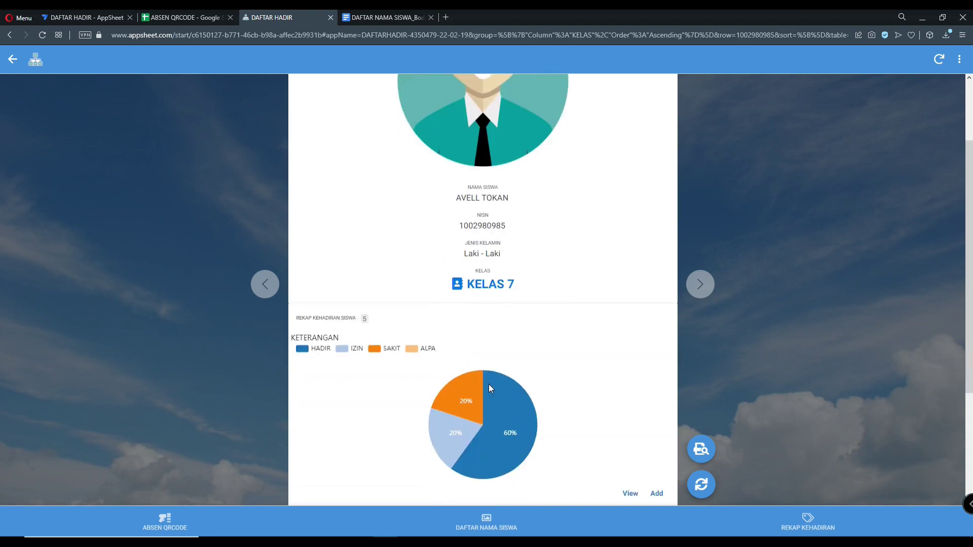
scroll(362, 330, "down", 1)
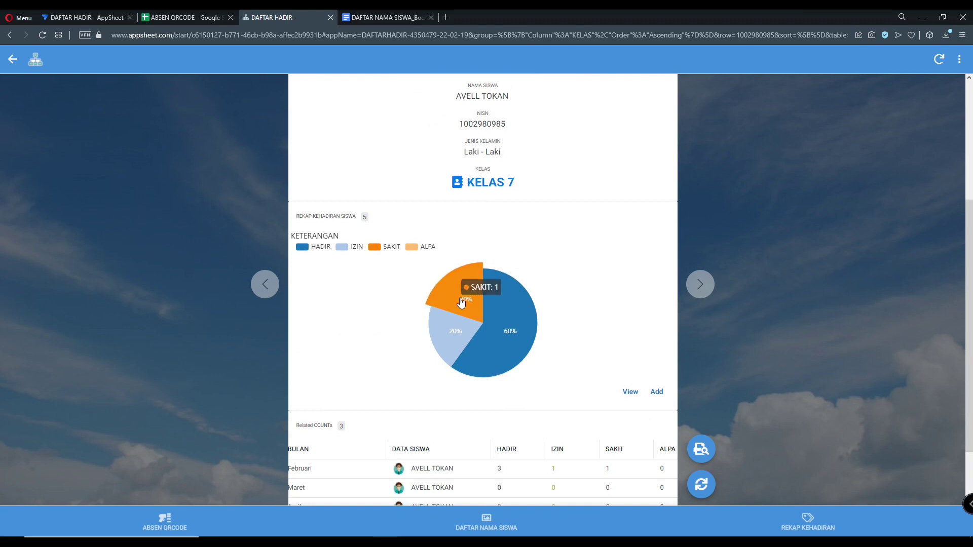
mouse_move(491, 310)
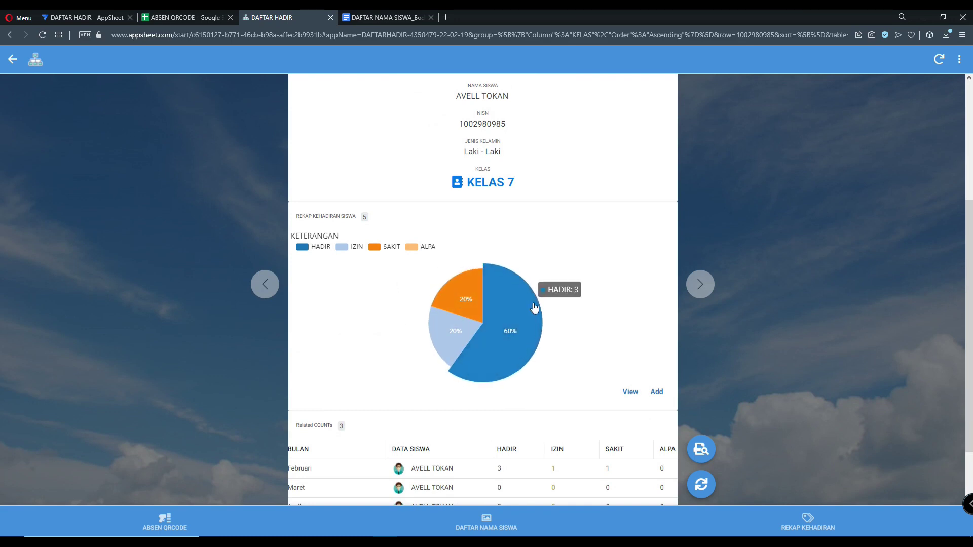
scroll(492, 398, "down", 2)
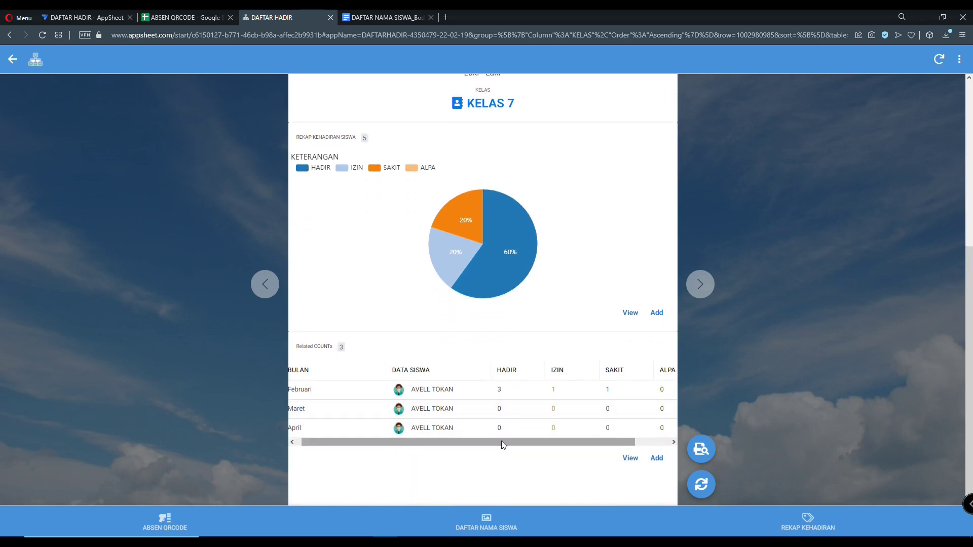
Examine the student's monthly attendance counts across the BULAN, HADIR, IZIN, SAKIT and ALPA columns
left_click_drag(501, 443, 471, 443)
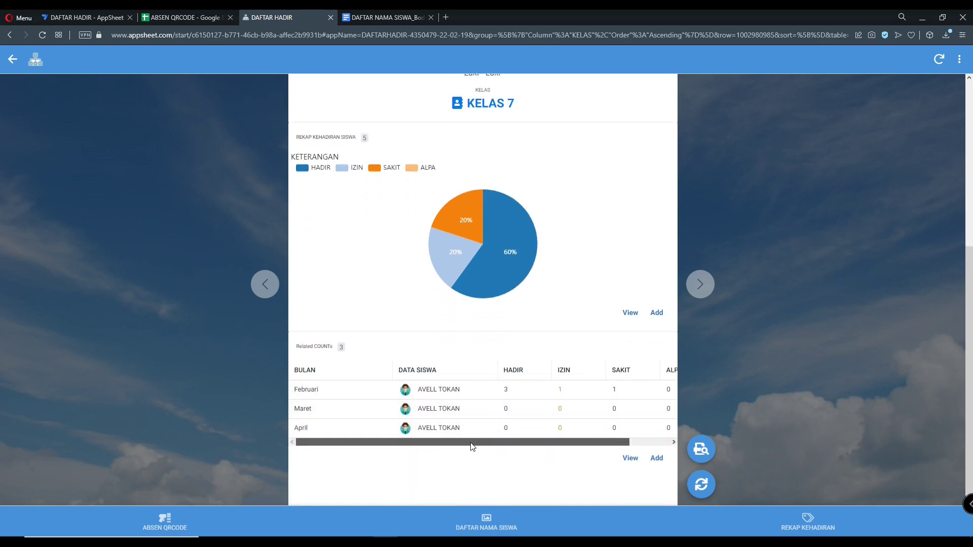
left_click_drag(496, 445, 464, 442)
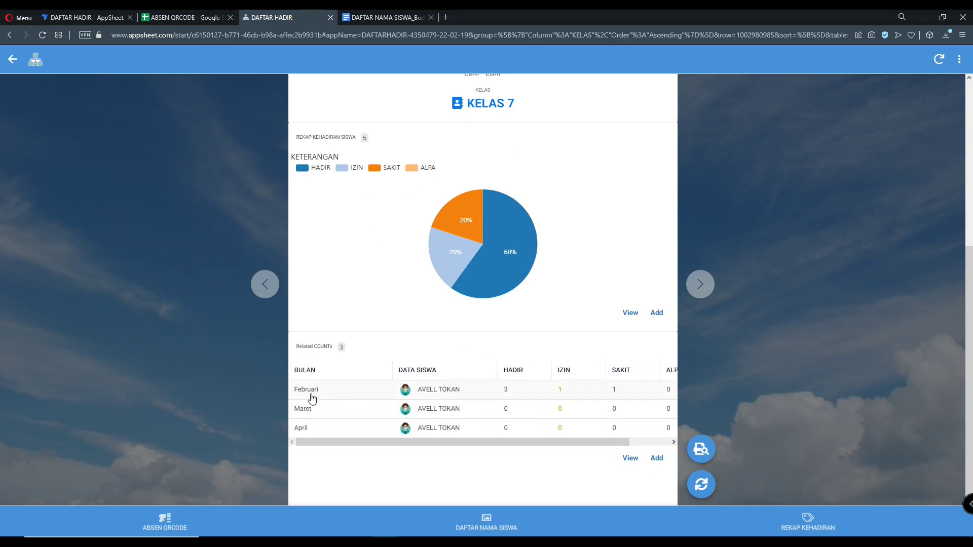
left_click_drag(324, 441, 315, 383)
left_click_drag(335, 446, 365, 444)
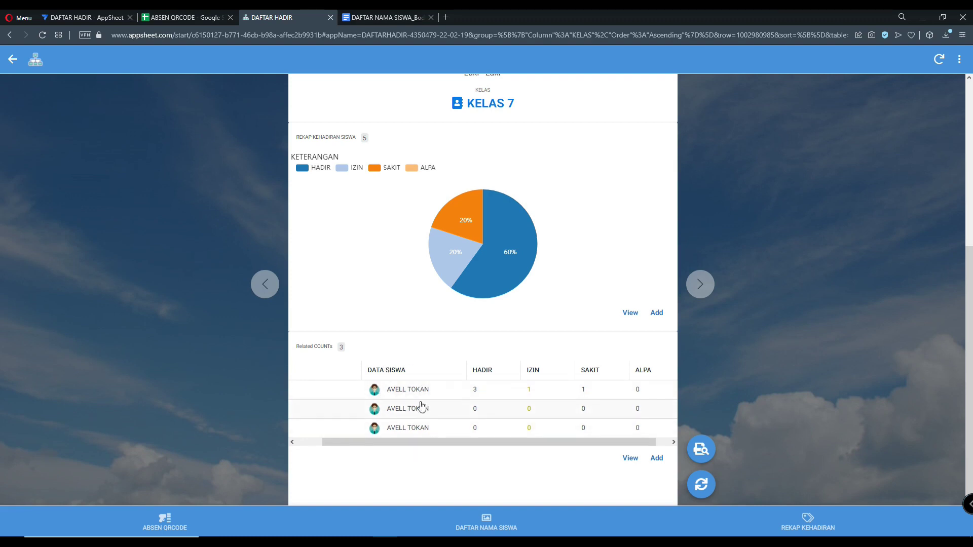
left_click_drag(434, 441, 460, 442)
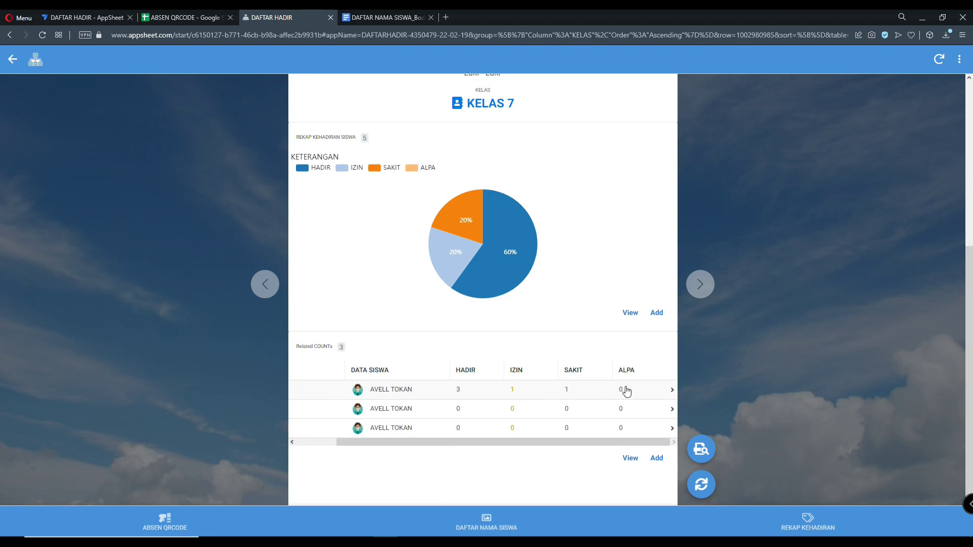
mouse_move(485, 228)
scroll(637, 387, "up", 3)
scroll(637, 387, "down", 3)
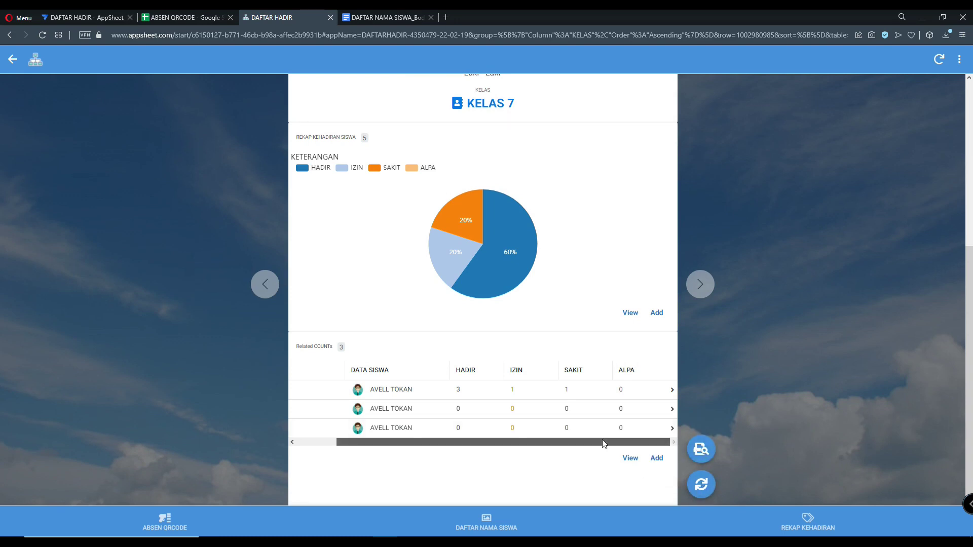
left_click_drag(604, 443, 512, 449)
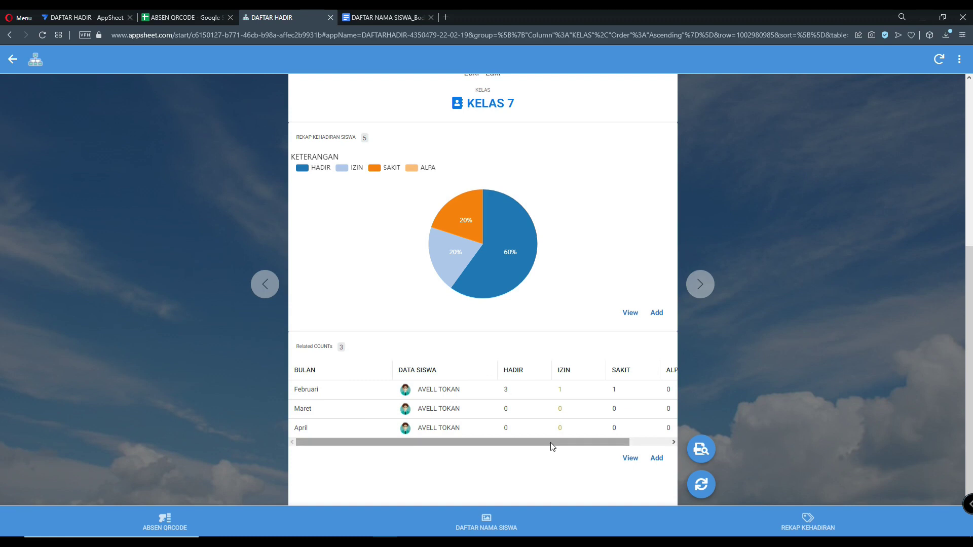
Update the student's attendance PDF, sync the app, and open the generated report
left_click(702, 485)
left_click(939, 60)
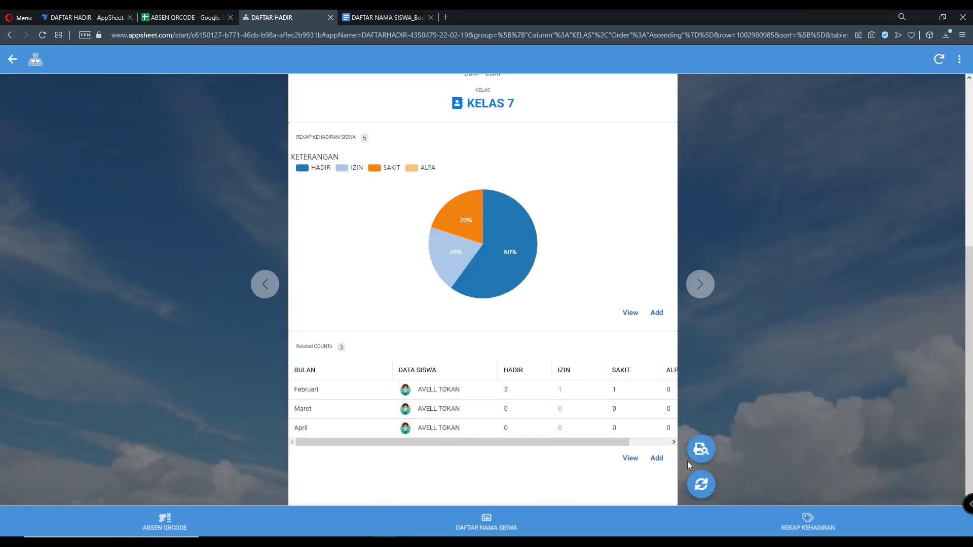
left_click(702, 451)
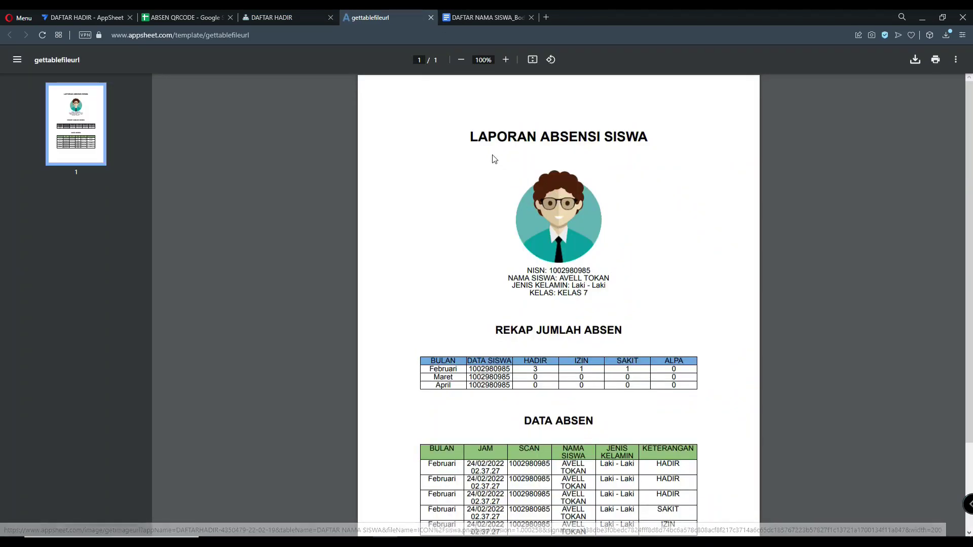
Check the report's REKAP JUMLAH ABSEN counts for Februari against the KETERANGAN entries in the DATA ABSEN table
scroll(505, 164, "down", 2)
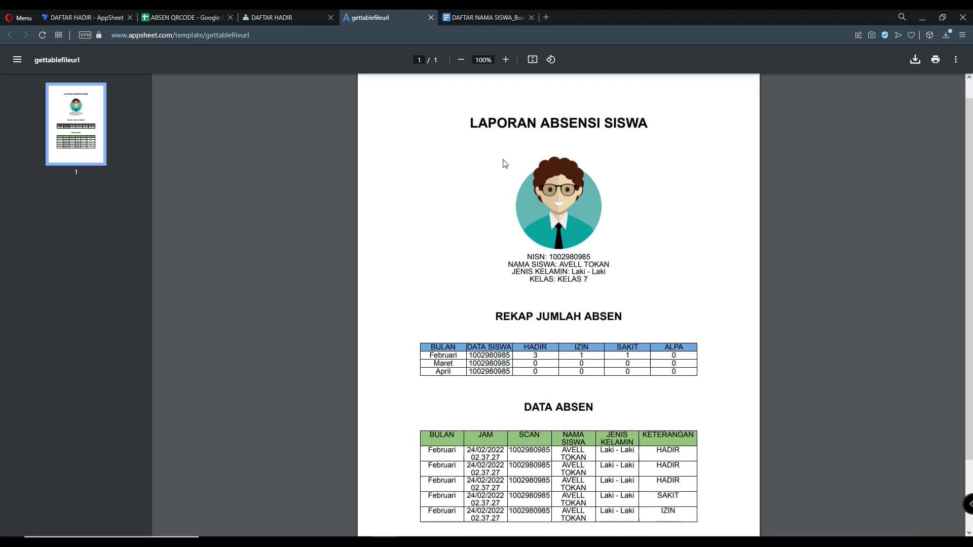
left_click_drag(497, 228, 603, 229)
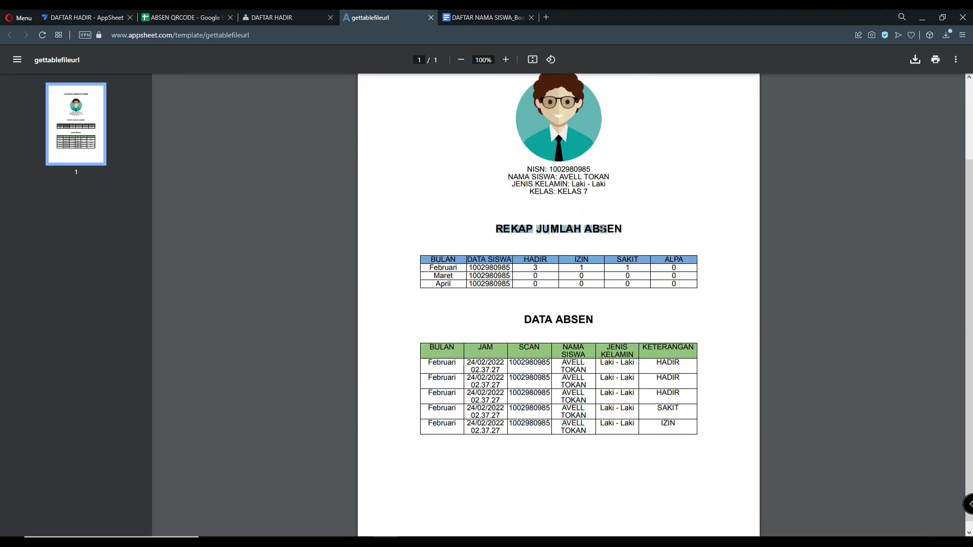
left_click_drag(435, 264, 448, 267)
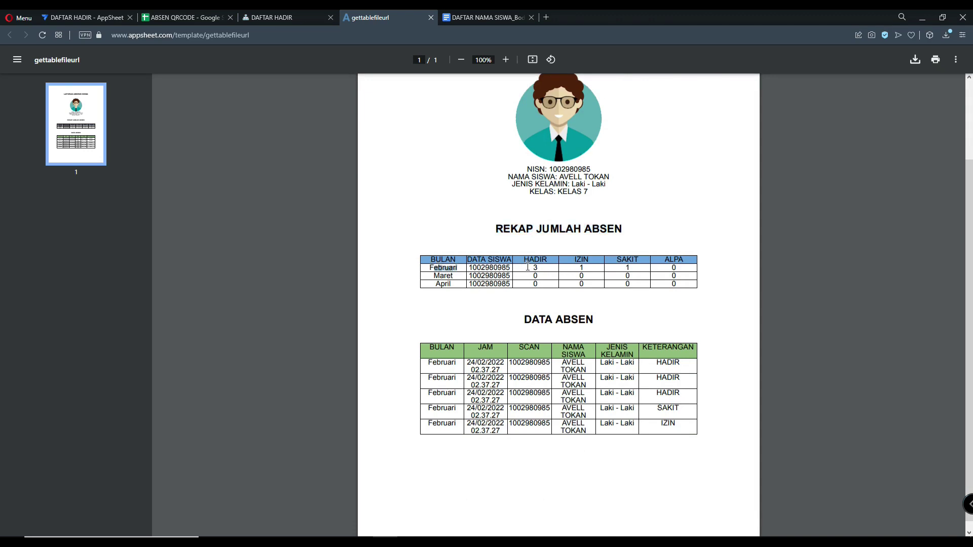
left_click_drag(433, 267, 456, 267)
left_click_drag(534, 264, 637, 268)
left_click(543, 267)
left_click_drag(660, 376, 666, 404)
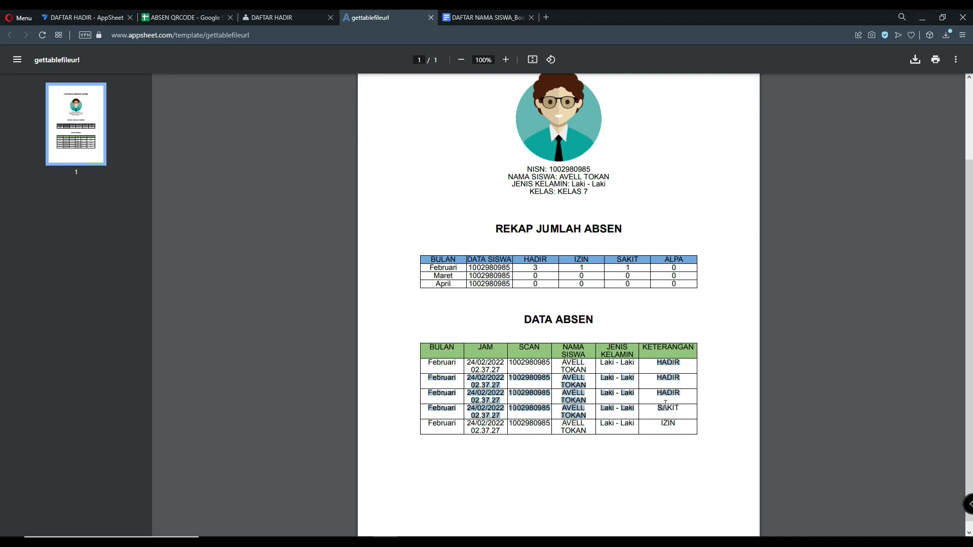
left_click(688, 400)
left_click_drag(654, 365, 674, 392)
left_click(679, 417)
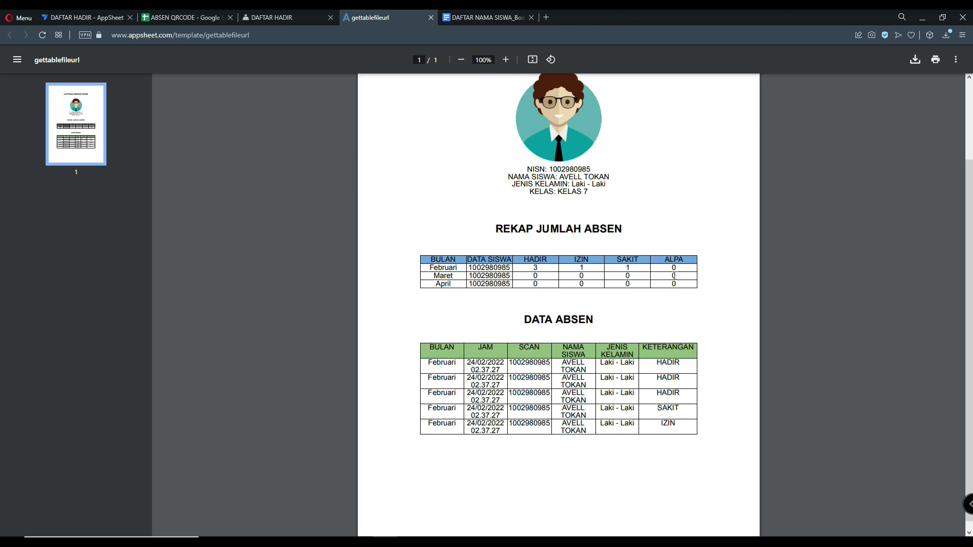
Return to the DAFTAR HADIR app, record an ALPA attendance entry for the same KELAS 7 student, and leave the entry form
left_click(319, 16)
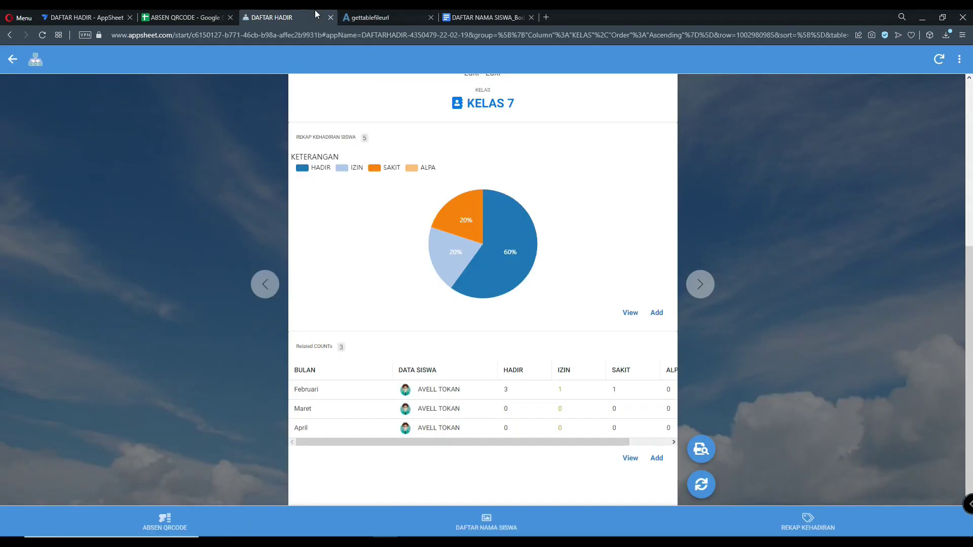
left_click_drag(588, 441, 623, 440)
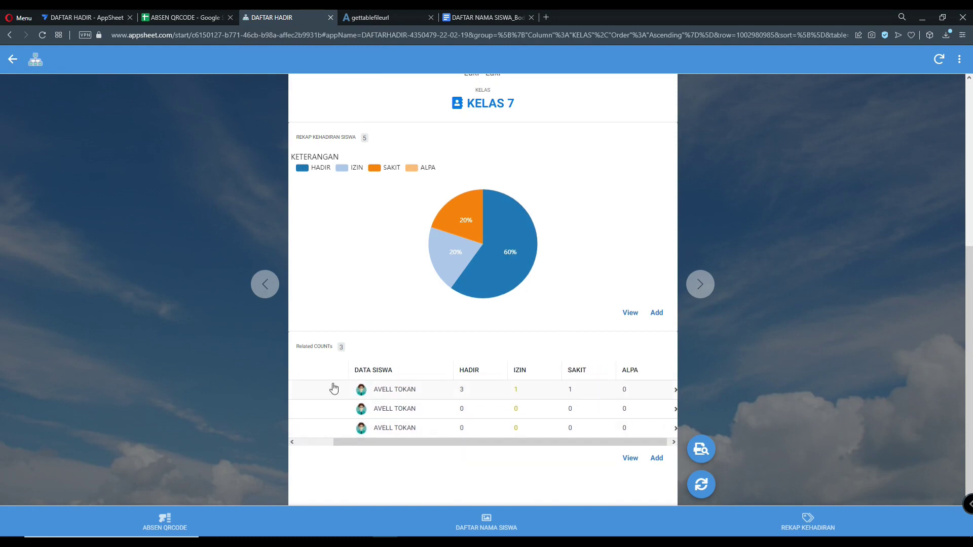
left_click(167, 524)
left_click(494, 284)
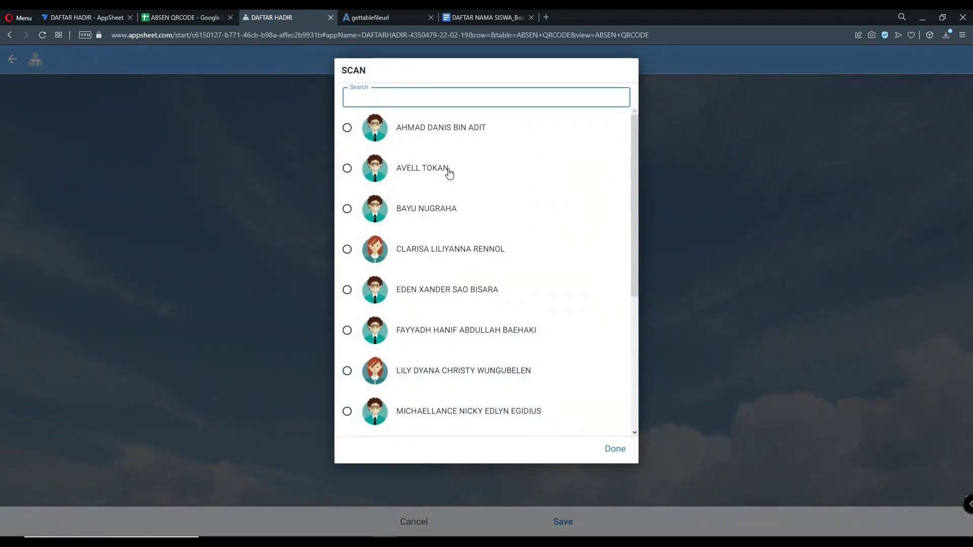
left_click(449, 174)
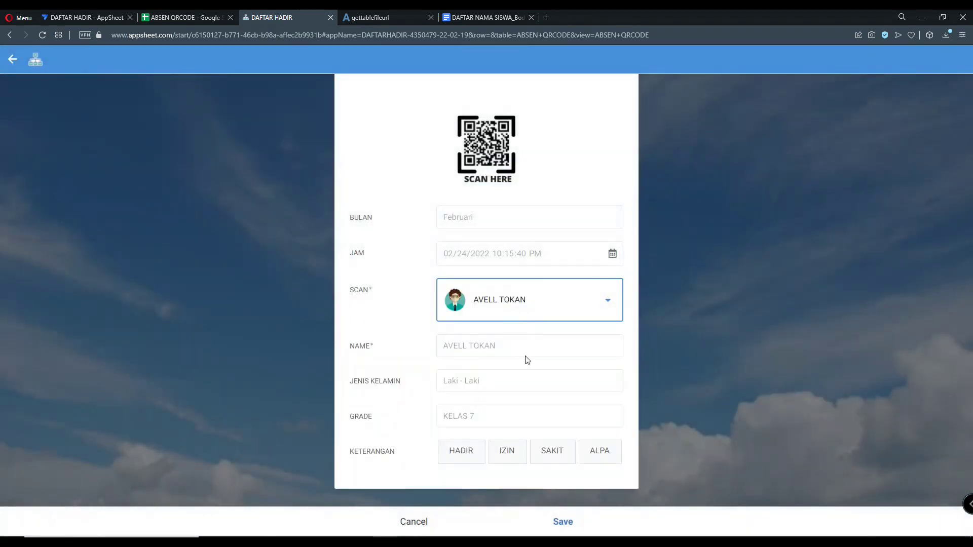
left_click(600, 454)
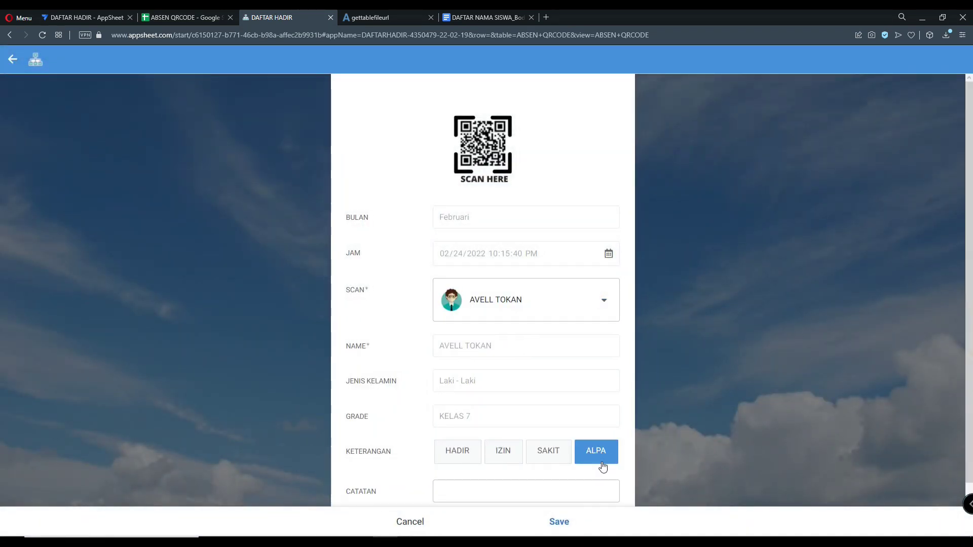
left_click(560, 522)
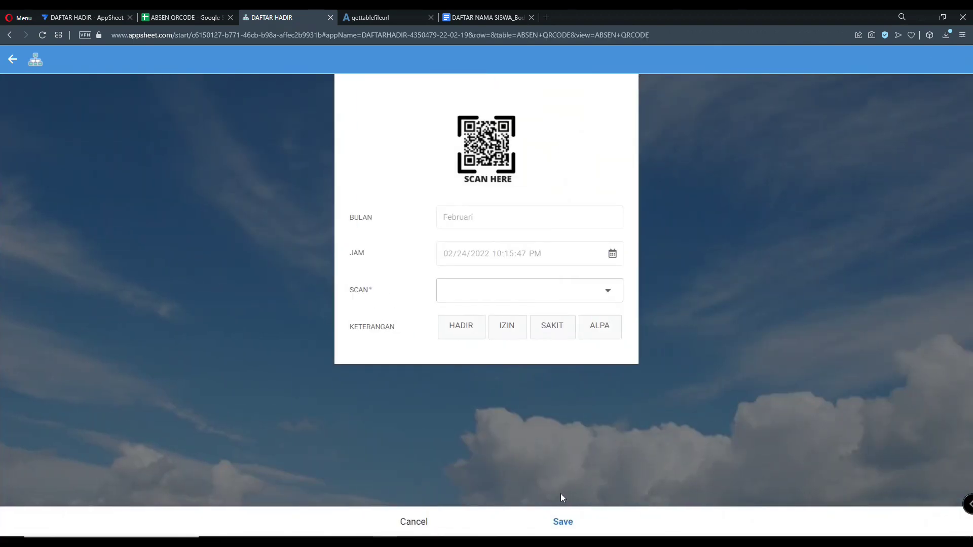
left_click(429, 521)
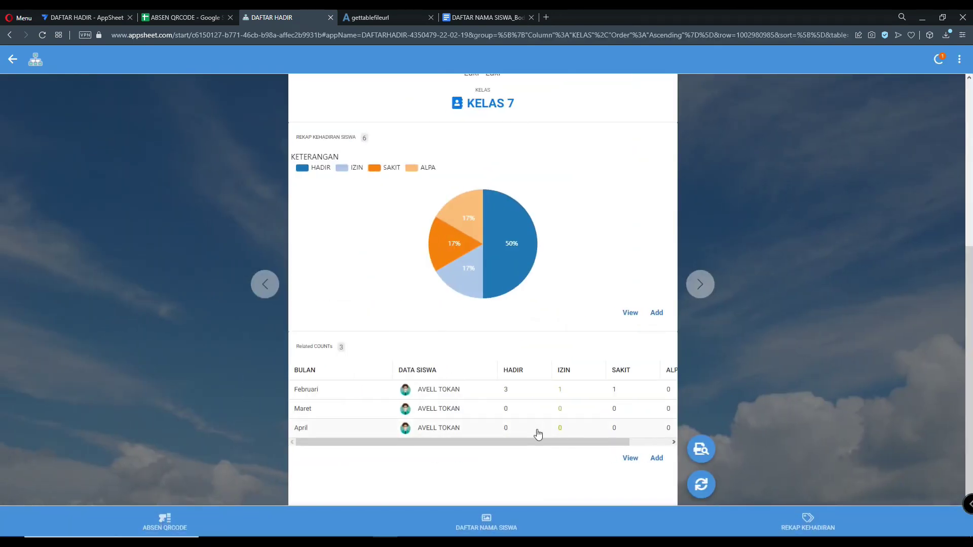
Sync the app and review the student's refreshed pie chart and monthly attendance counts, including ALPA
left_click_drag(555, 442, 596, 442)
left_click(939, 60)
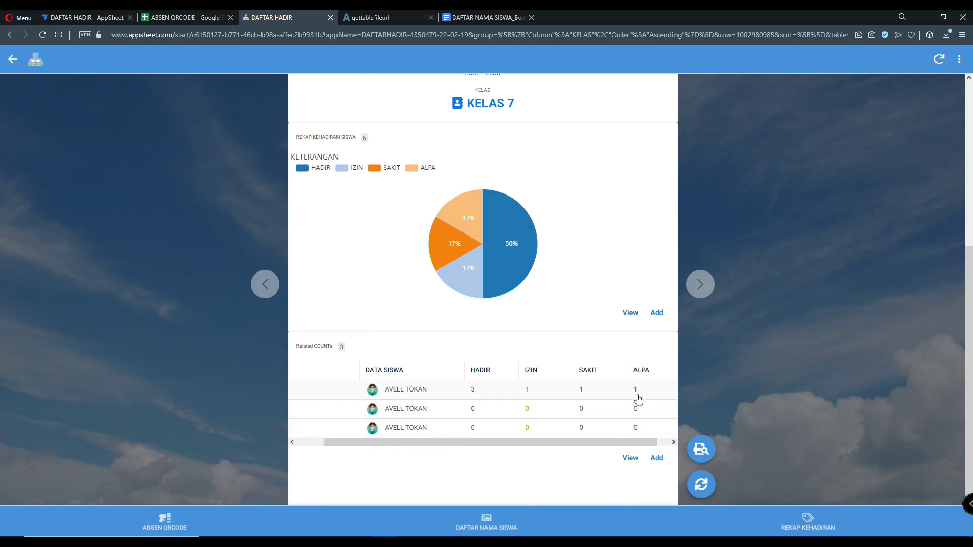
left_click_drag(628, 445, 537, 440)
left_click_drag(600, 436, 637, 437)
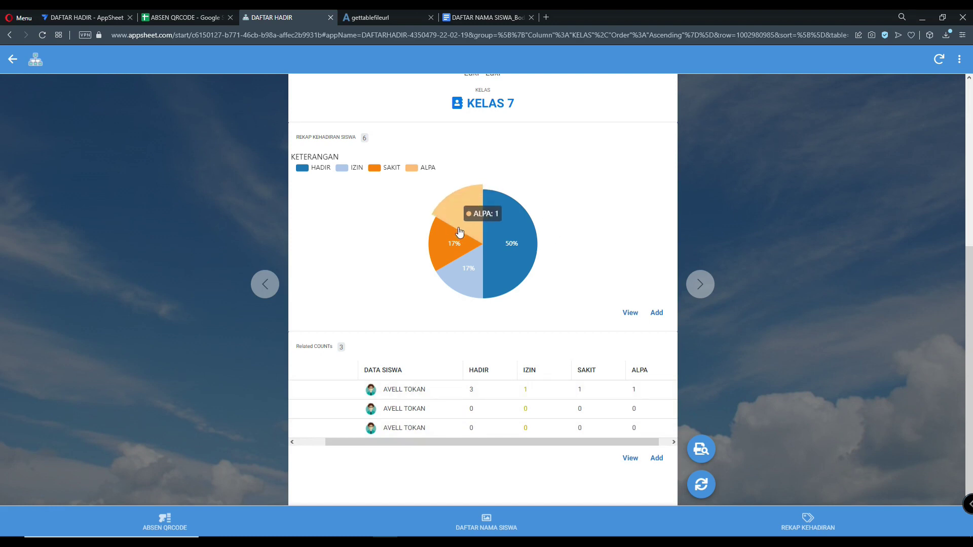
mouse_move(515, 237)
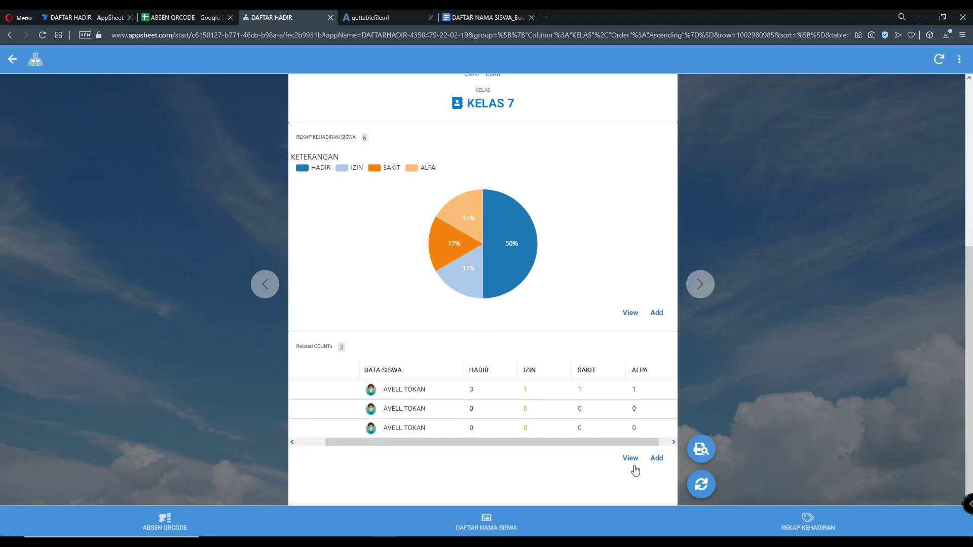
Regenerate the student's PDF report with the new ALPA entry, sync the app, and open the report
left_click(702, 486)
left_click(938, 60)
left_click(702, 451)
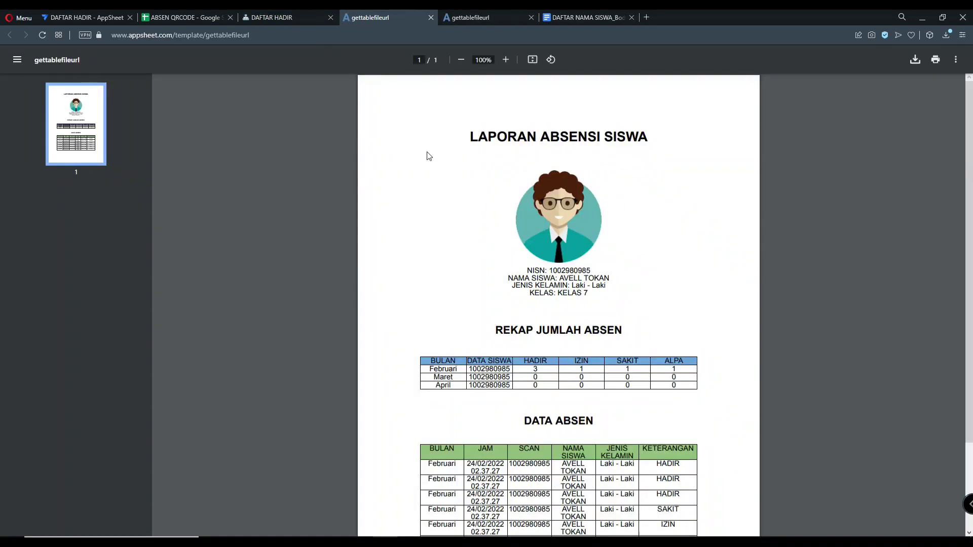
Check the Februari ALPA count and the DATA ABSEN rows in the regenerated attendance report
scroll(552, 261, "down", 1)
left_click_drag(669, 319, 678, 319)
left_click(669, 319)
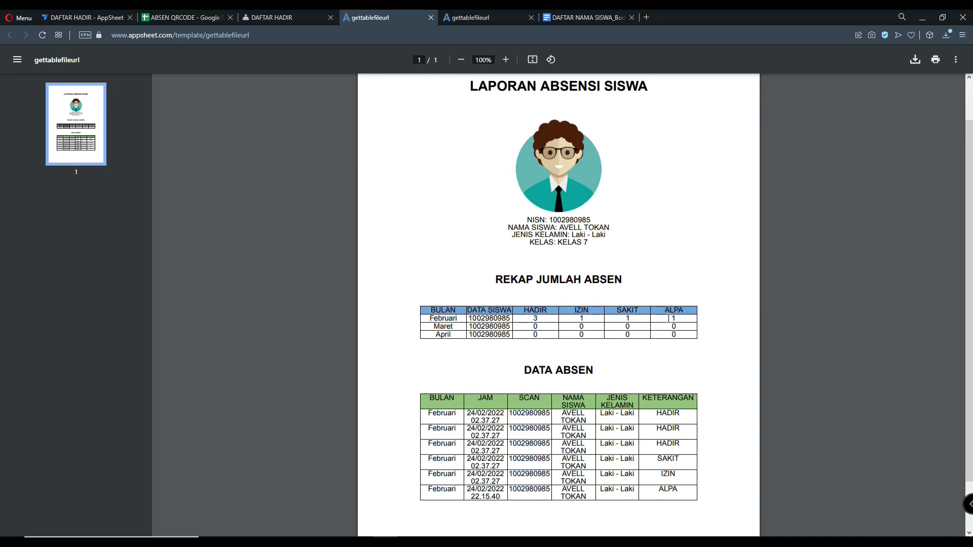
double_click(432, 318)
left_click_drag(669, 319, 679, 318)
left_click(680, 318)
scroll(648, 325, "up", 1)
scroll(648, 325, "down", 3)
scroll(574, 247, "up", 2)
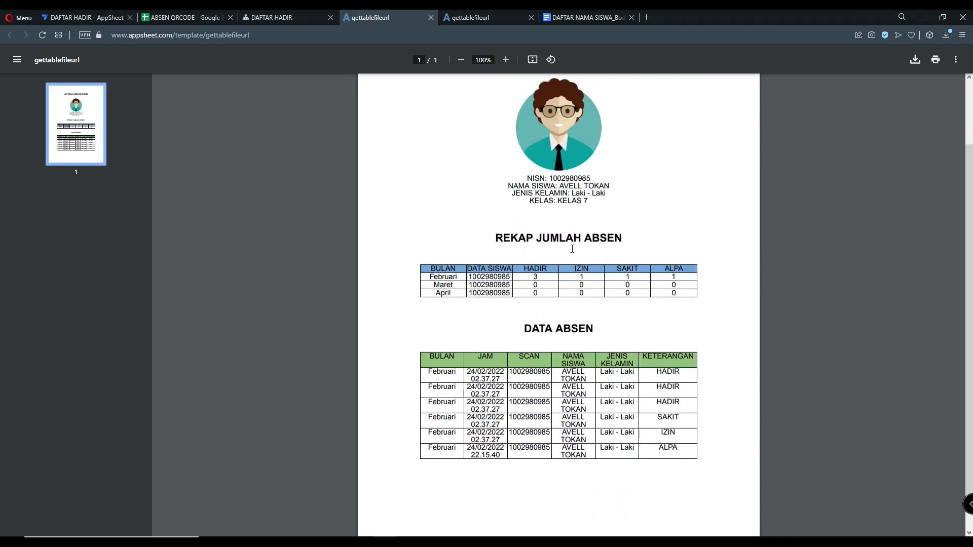
Close both generated PDF reports
left_click(491, 13)
left_click(530, 18)
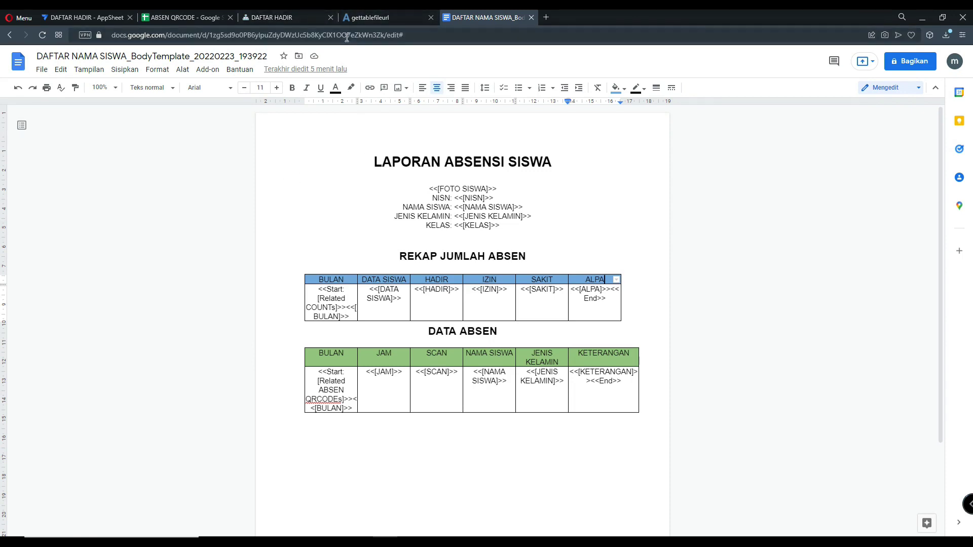
left_click(430, 17)
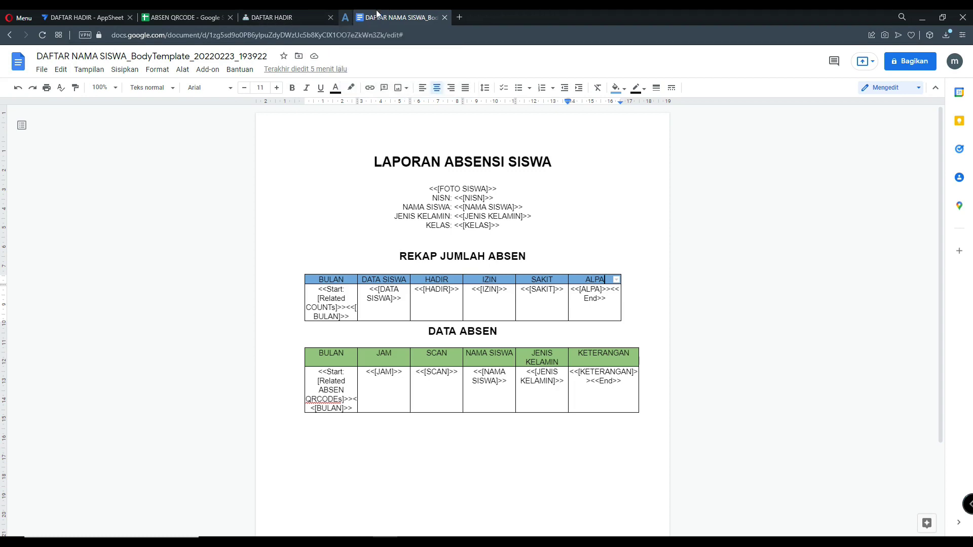
Switch to the ABSEN QRCODE spreadsheet, review the attendance records, and open the DAFTAR NAMA SISWA sheet
left_click(185, 17)
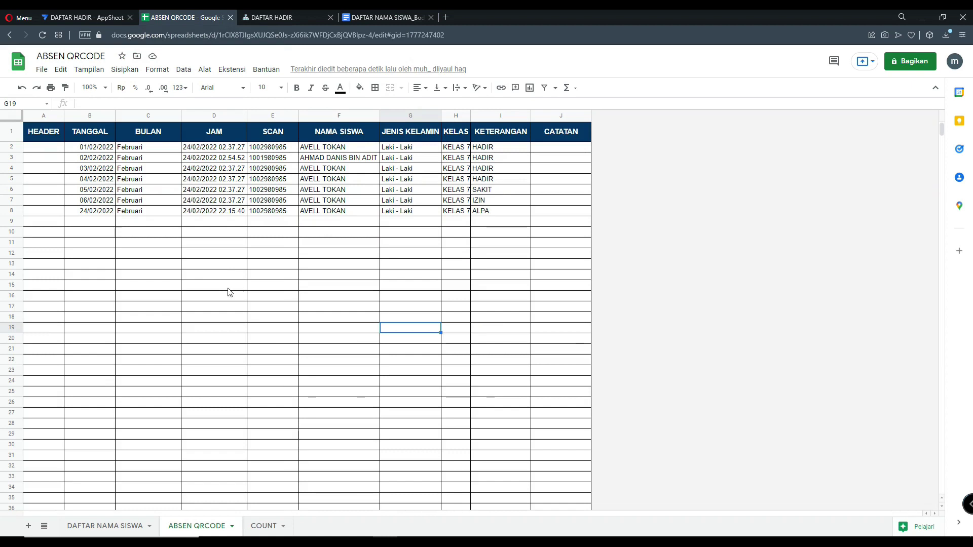
left_click(119, 528)
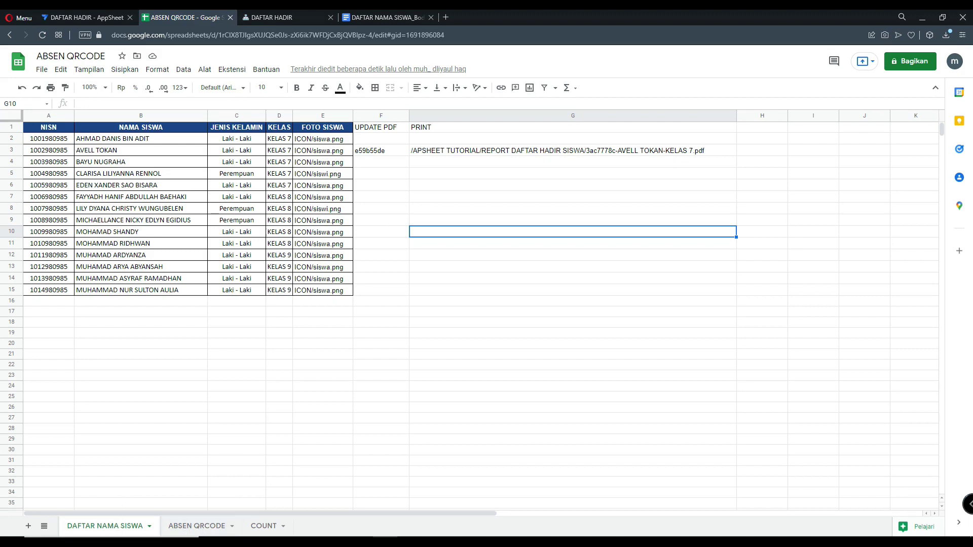
left_click(141, 377)
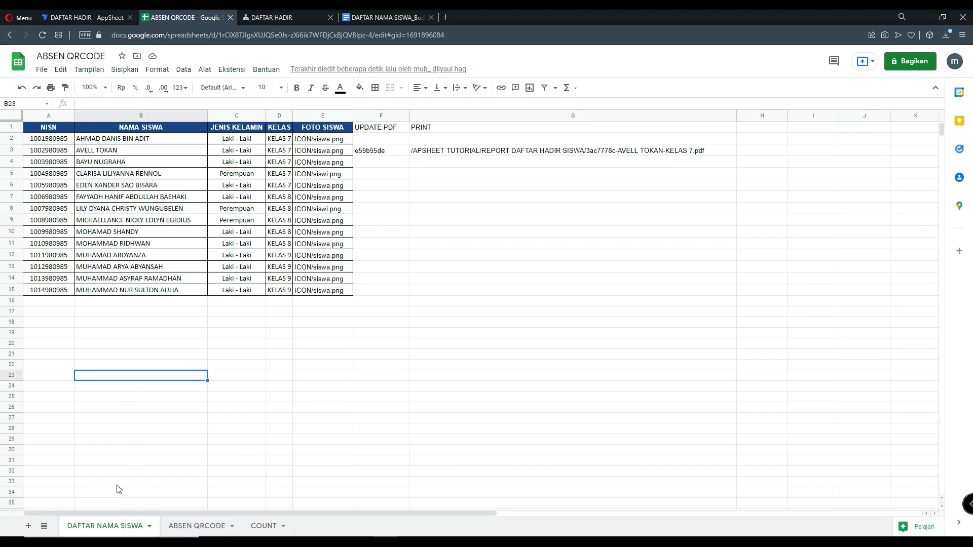
Clear the UPDATE PDF and PRINT values from row 3 of the DAFTAR NAMA SISWA sheet
left_click(197, 528)
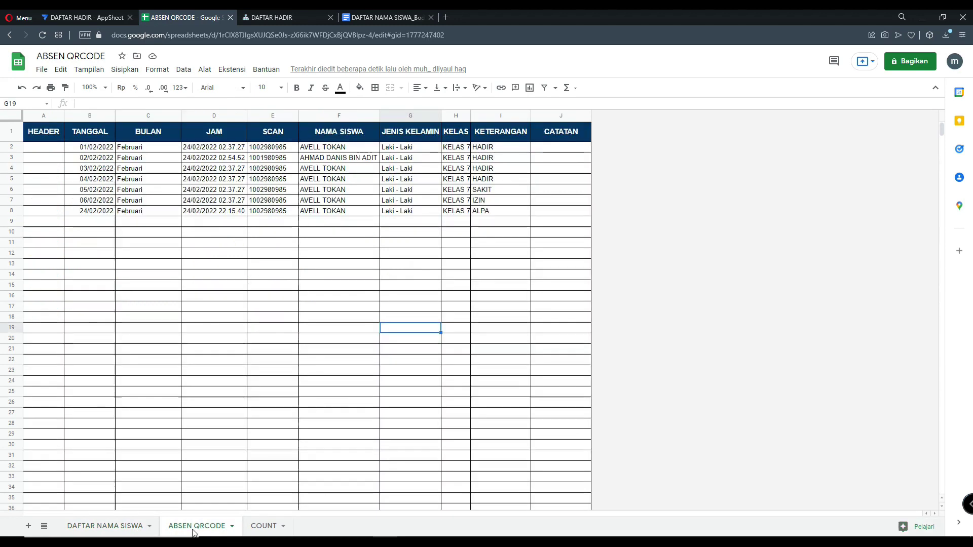
left_click(114, 527)
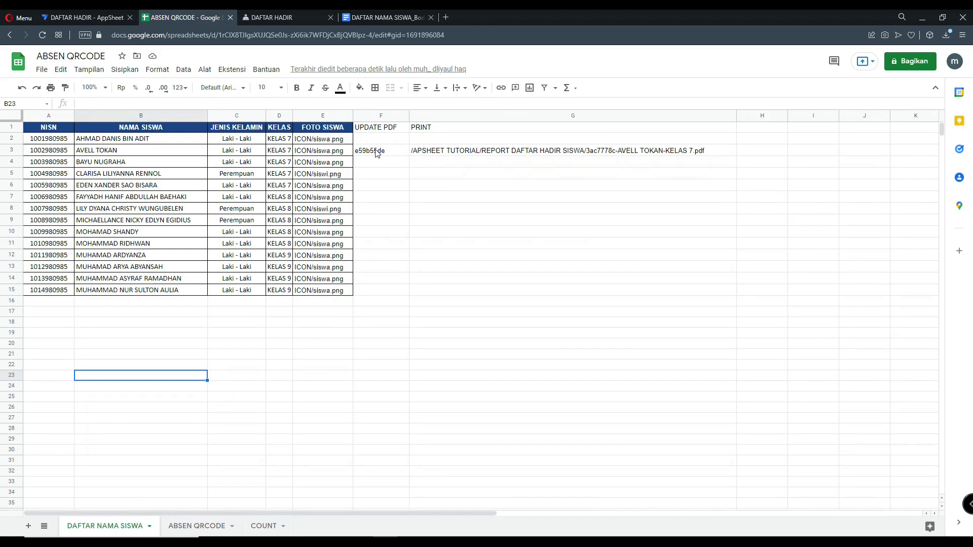
left_click(378, 131)
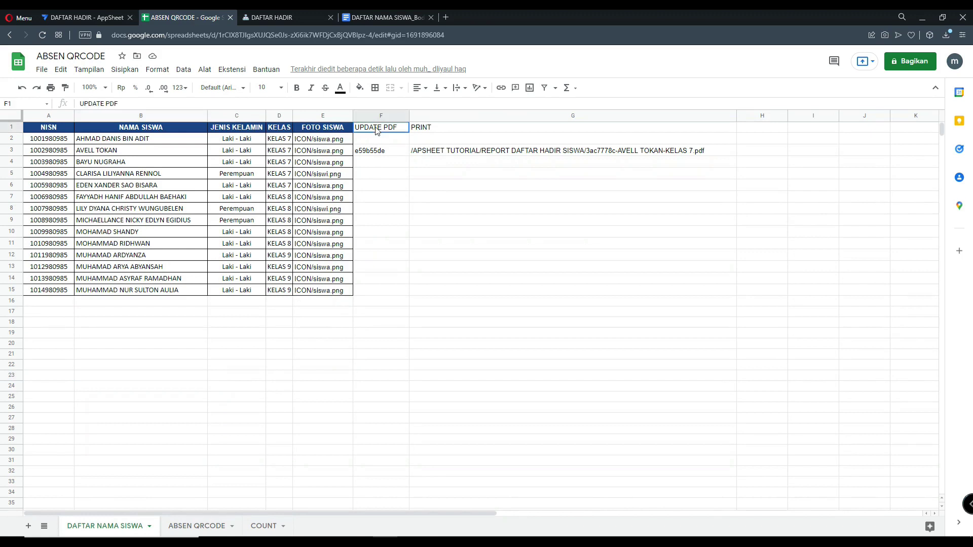
left_click(378, 151)
left_click(412, 155, "shift")
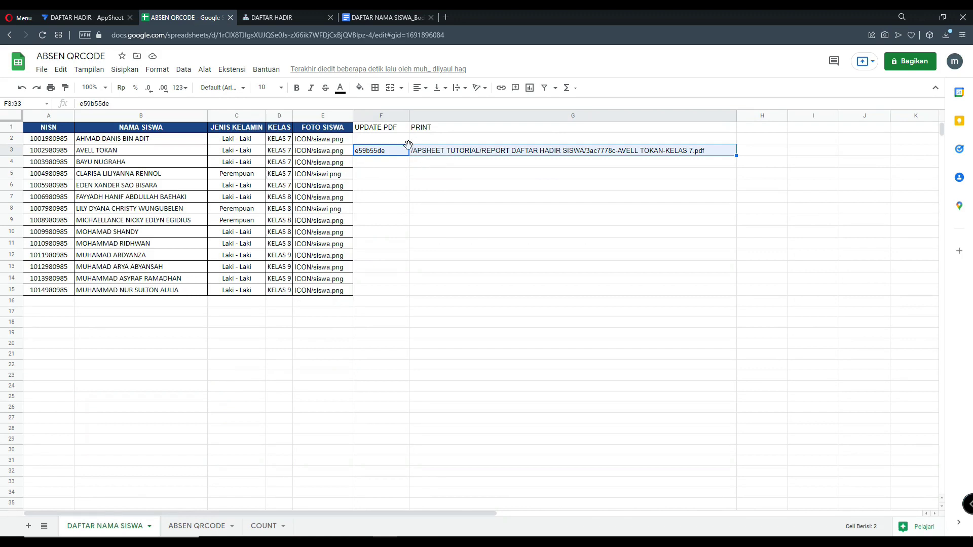
key("Delete")
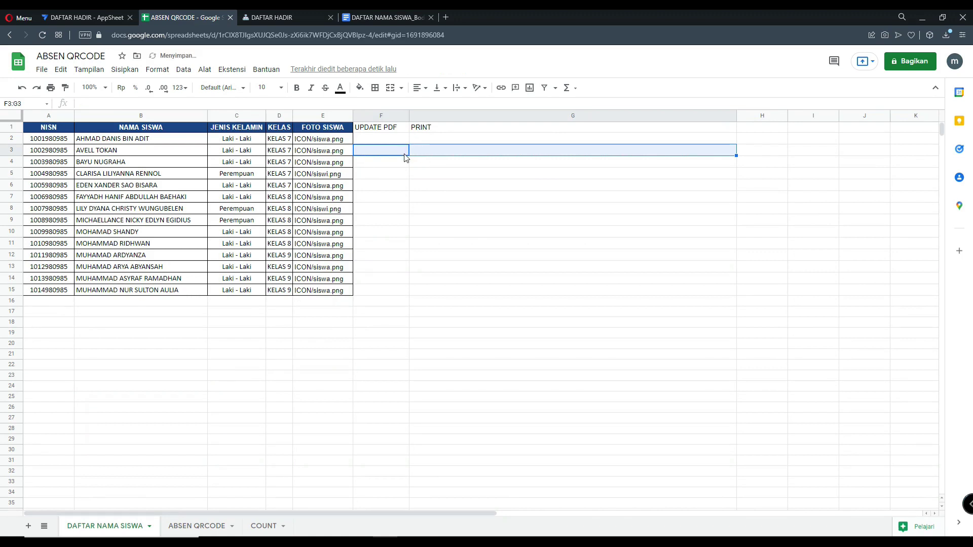
left_click(400, 187)
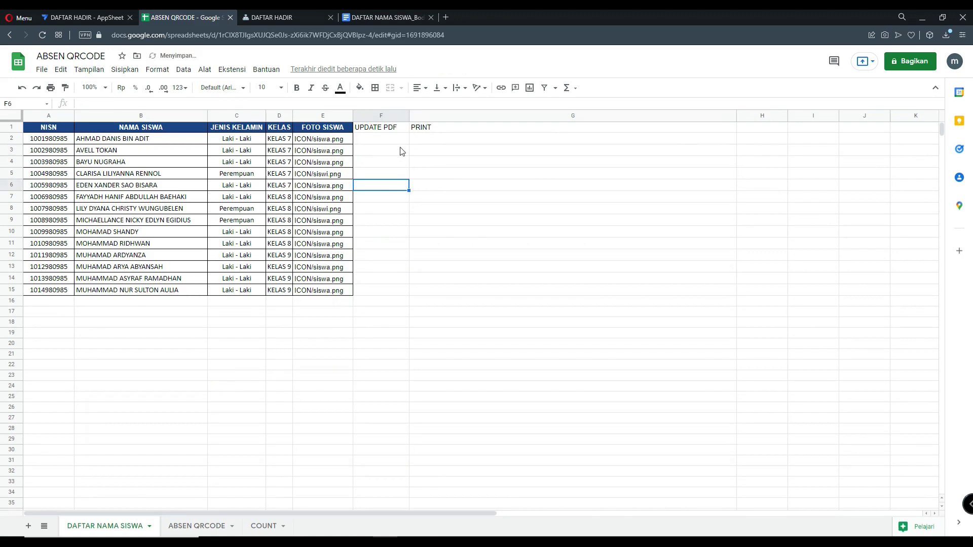
Review the UPDATE PDF and PRINT headers and the cells below UPDATE PDF in the student list
left_click(371, 130)
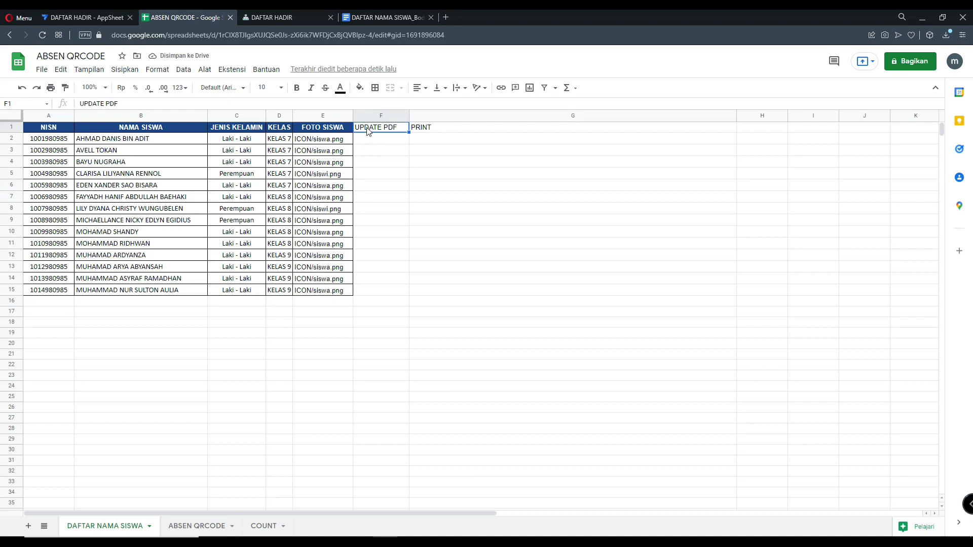
left_click(427, 130)
left_click(399, 131)
left_click(425, 131)
left_click(384, 131)
left_click_drag(390, 130, 401, 245)
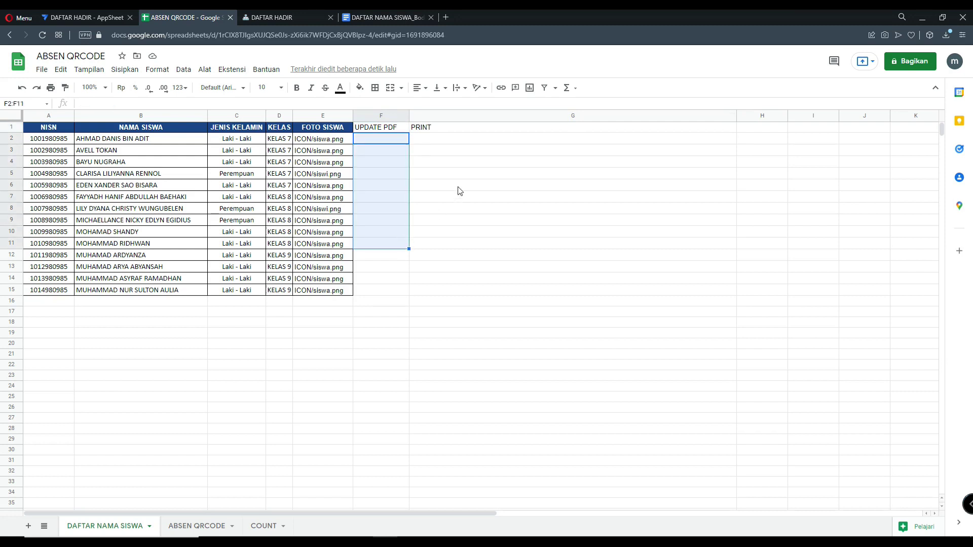
left_click(457, 186)
View the ABSEN QRCODE sheet, open the COUNT sheet, and examine its BULAN and DATA SISWA columns
left_click(197, 527)
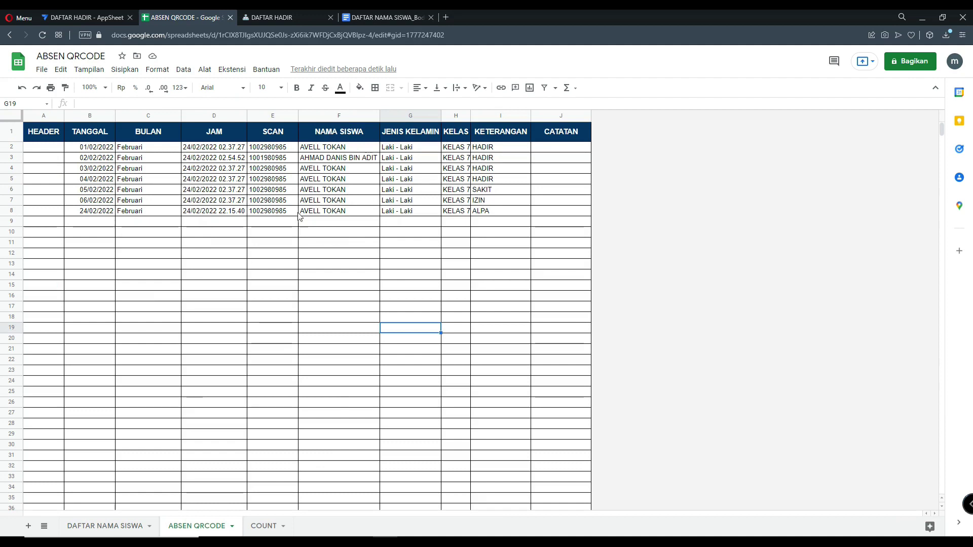
left_click(269, 528)
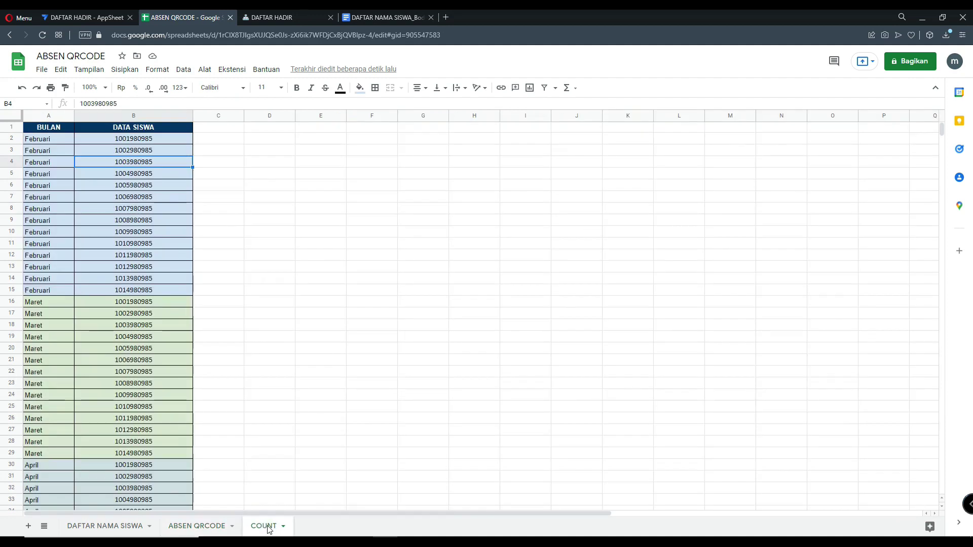
scroll(69, 166, "down", 3)
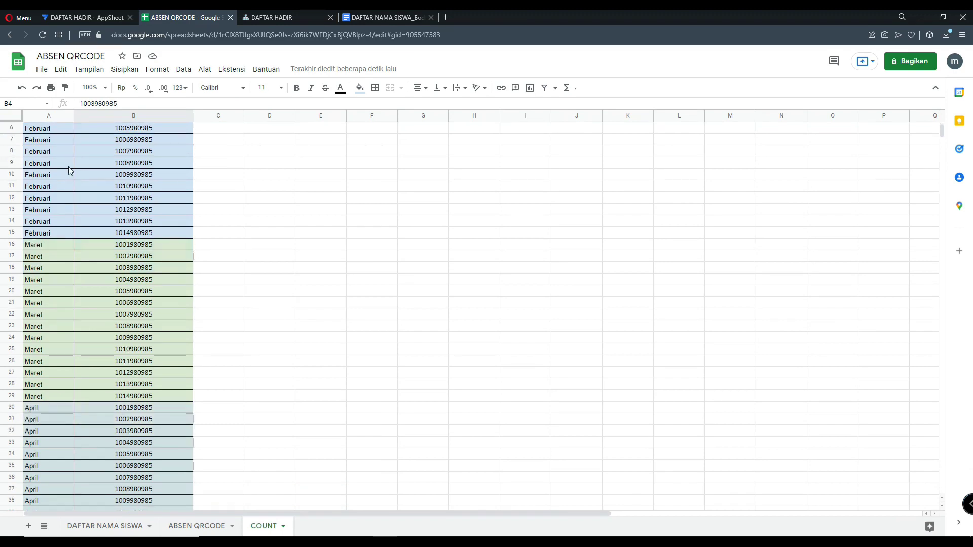
scroll(68, 167, "up", 3)
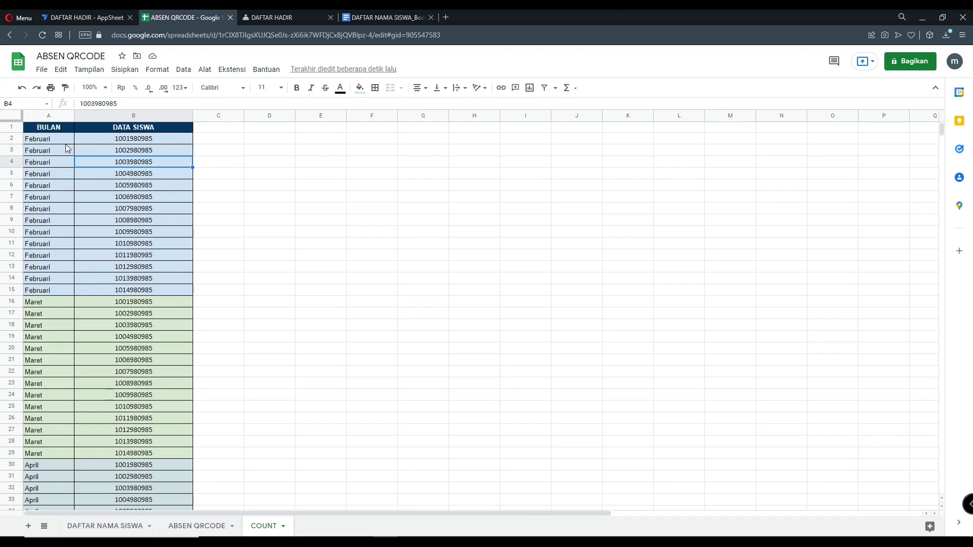
left_click_drag(56, 139, 65, 297)
scroll(61, 315, "down", 3)
left_click_drag(61, 386, 67, 491)
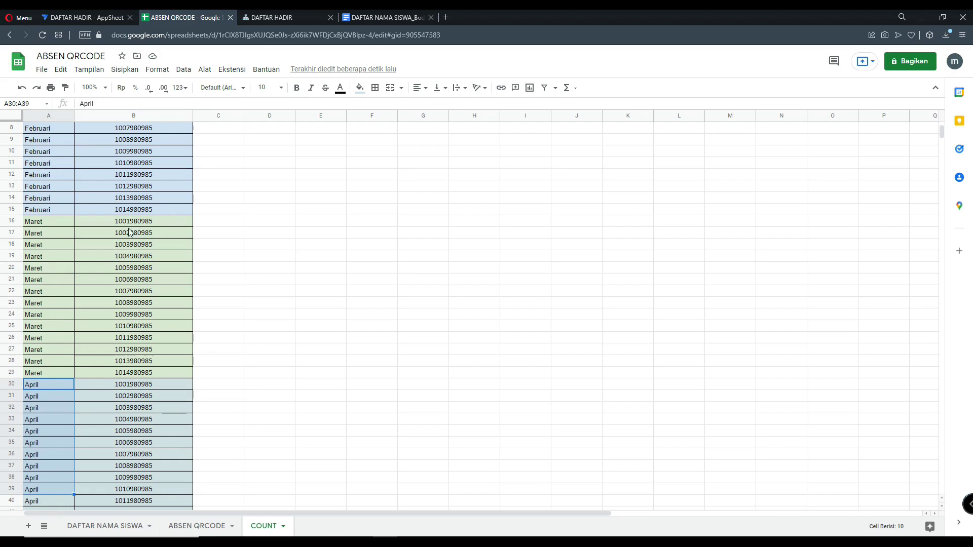
scroll(111, 189, "up", 3)
left_click_drag(108, 143, 158, 292)
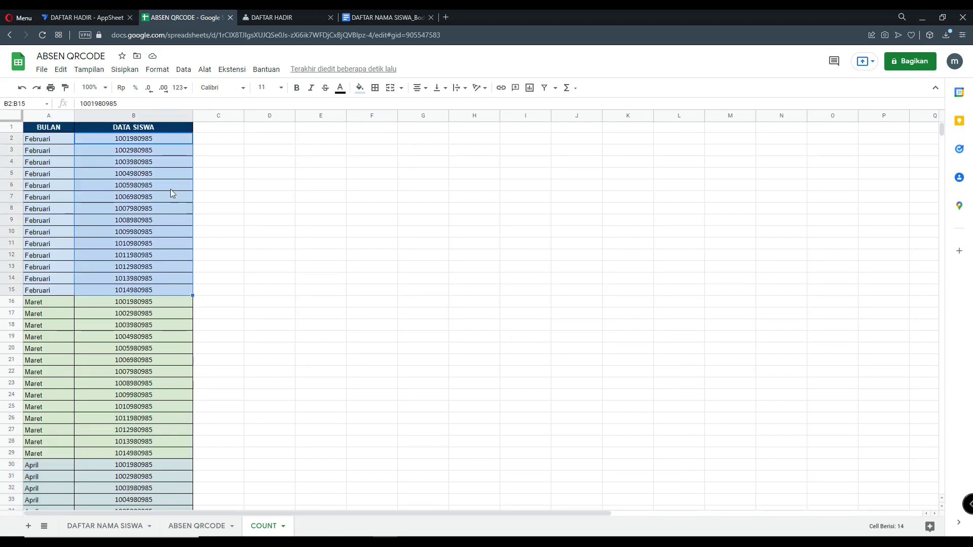
Compare the NISN column in DAFTAR NAMA SISWA with the Februari block of the COUNT sheet
left_click(114, 530)
left_click_drag(56, 145, 67, 290)
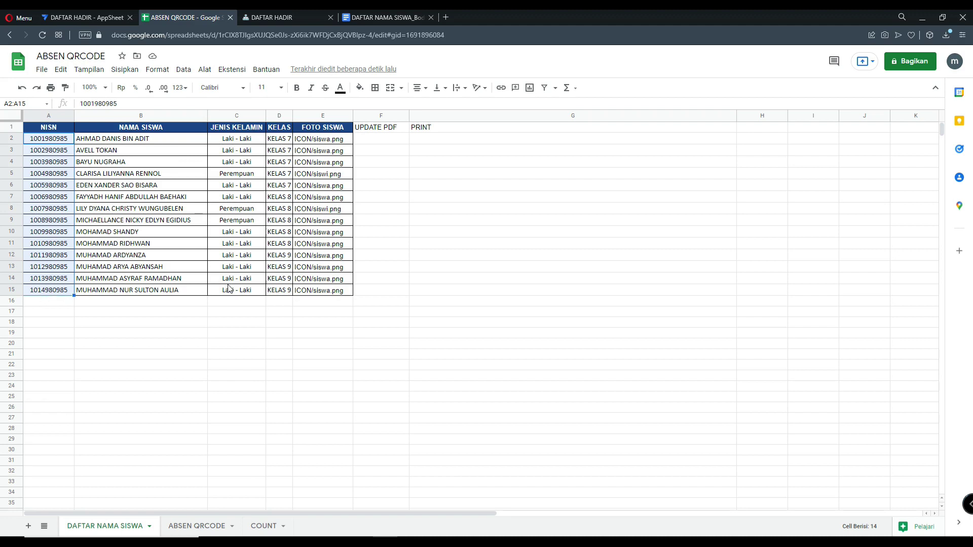
left_click(261, 526)
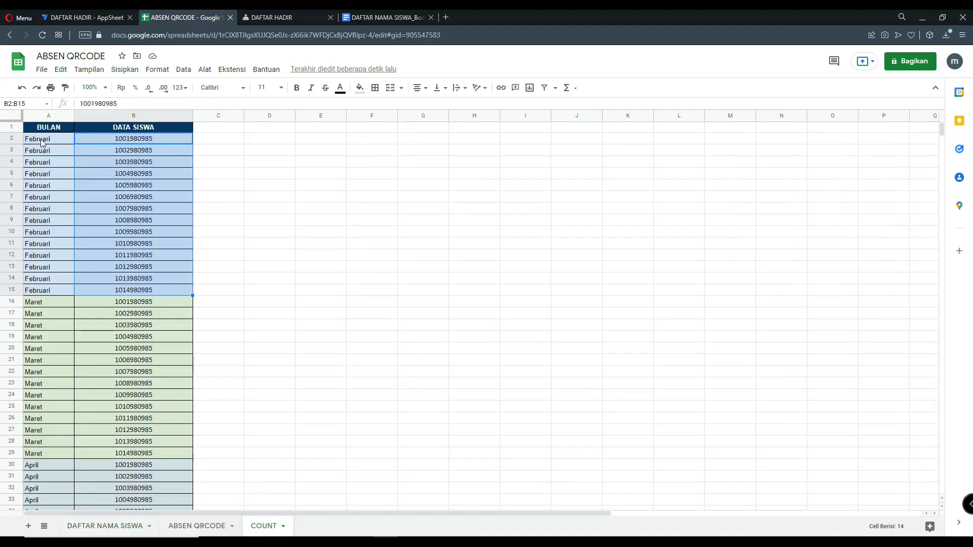
left_click_drag(42, 143, 86, 290)
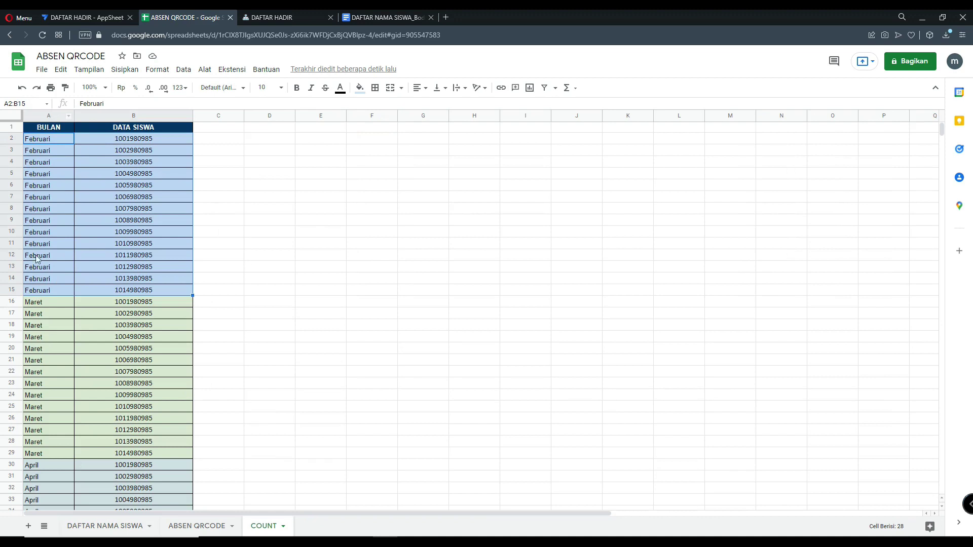
Examine how the COUNT sheet's BULAN entries repeat per student from Februari through April
left_click(53, 160)
left_click(56, 139)
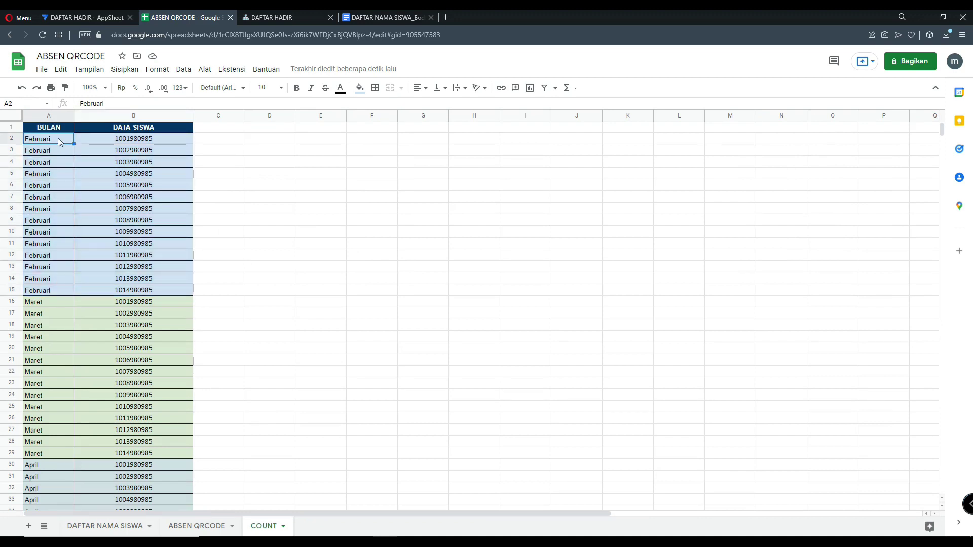
scroll(48, 350, "down", 3)
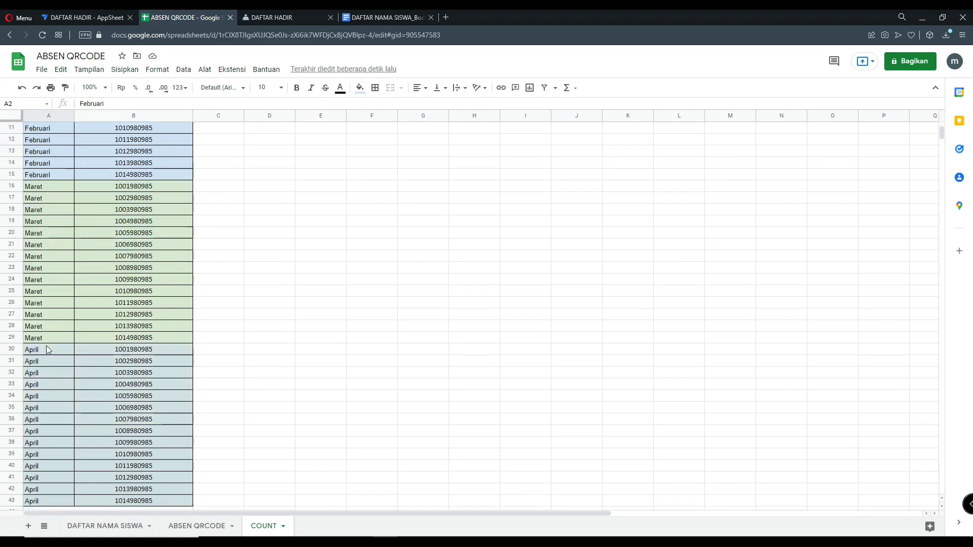
scroll(48, 350, "down", 2)
left_click_drag(57, 442, 48, 265)
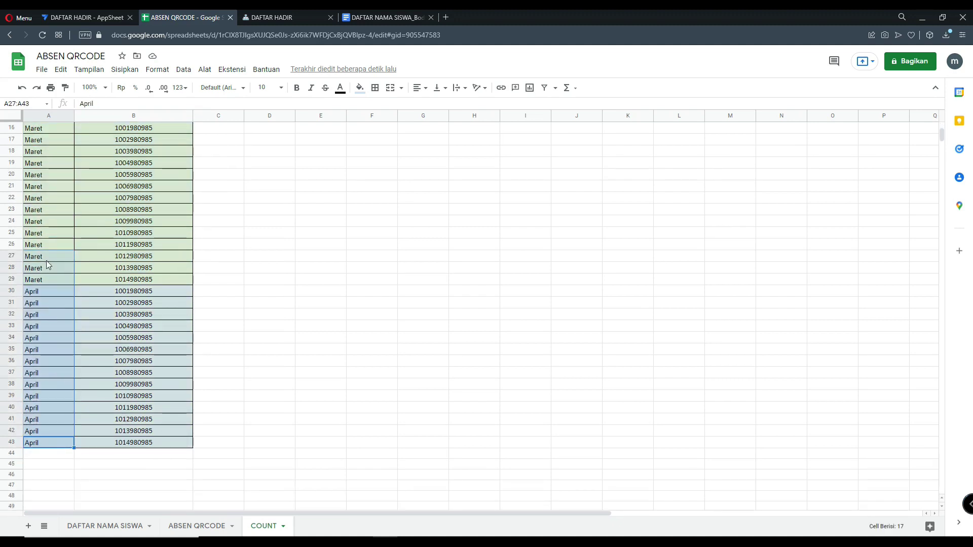
scroll(48, 276, "up", 5)
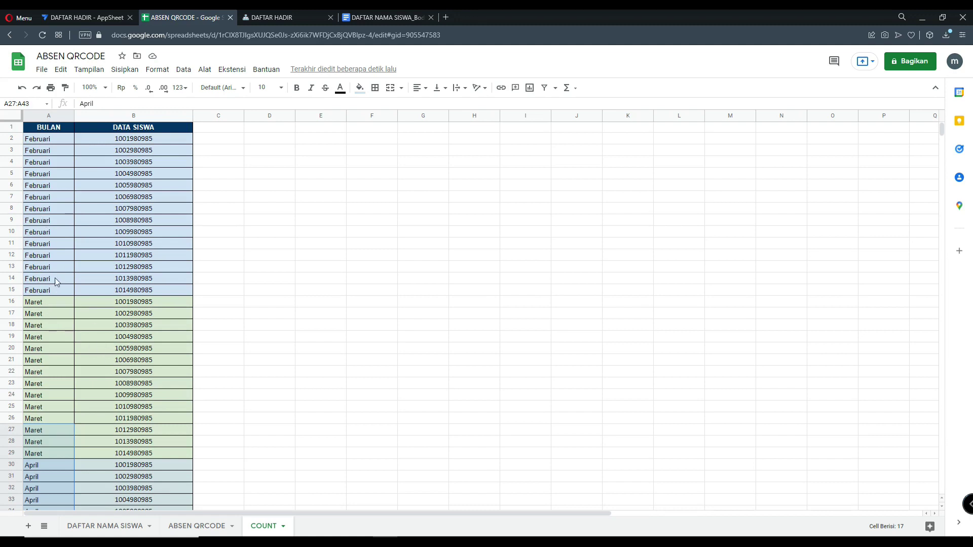
Compare the DAFTAR NAMA SISWA, ABSEN QRCODE and COUNT sheets with the tables listed in AppSheet's column settings
left_click(99, 527)
left_click(182, 531)
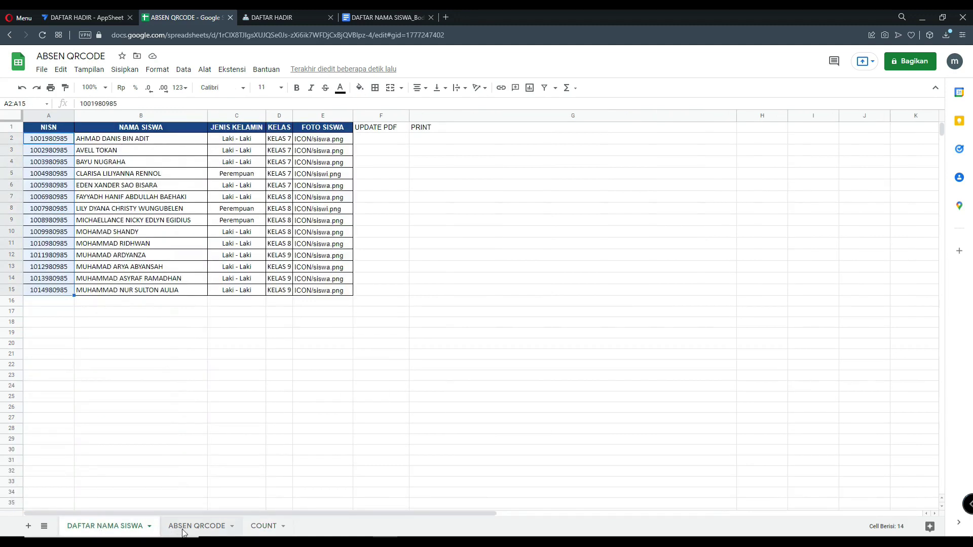
left_click(261, 525)
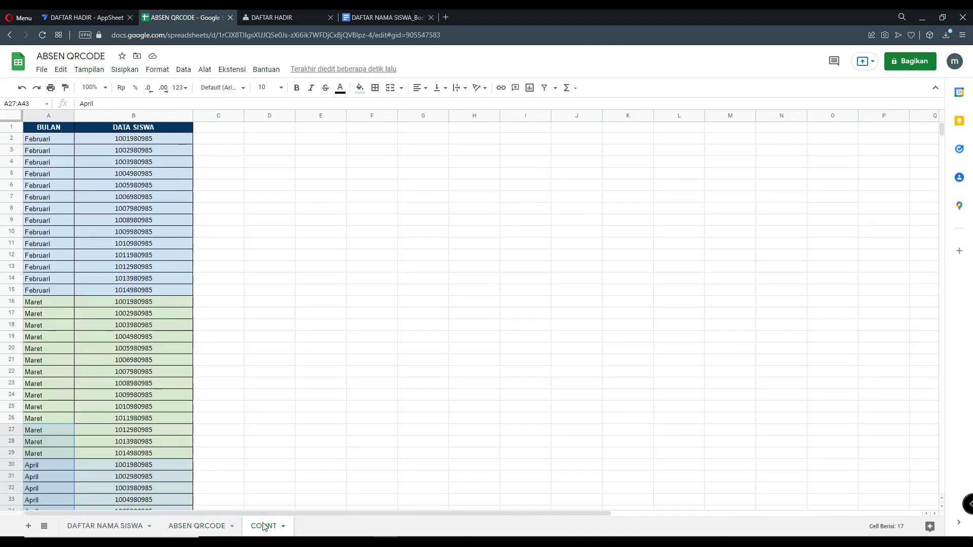
left_click(96, 14)
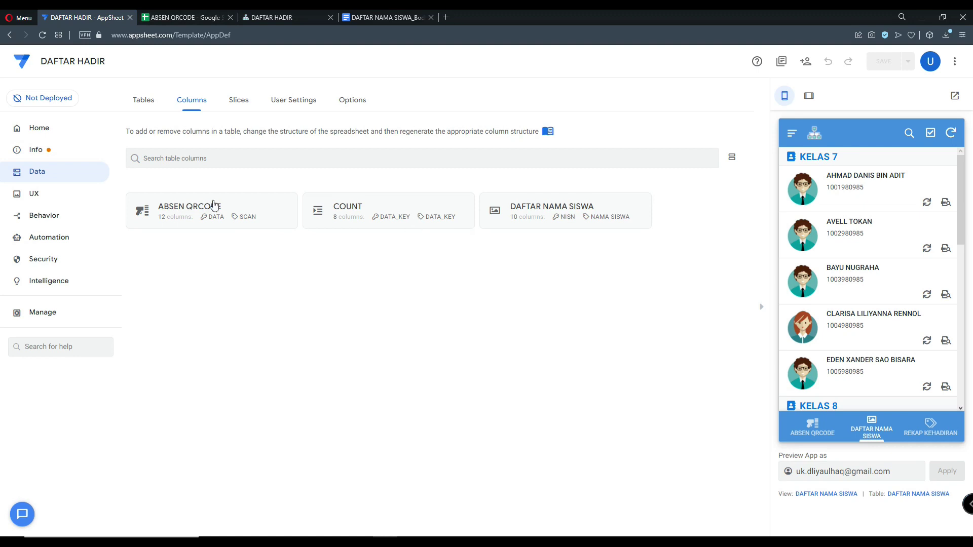
left_click(182, 17)
left_click(77, 529)
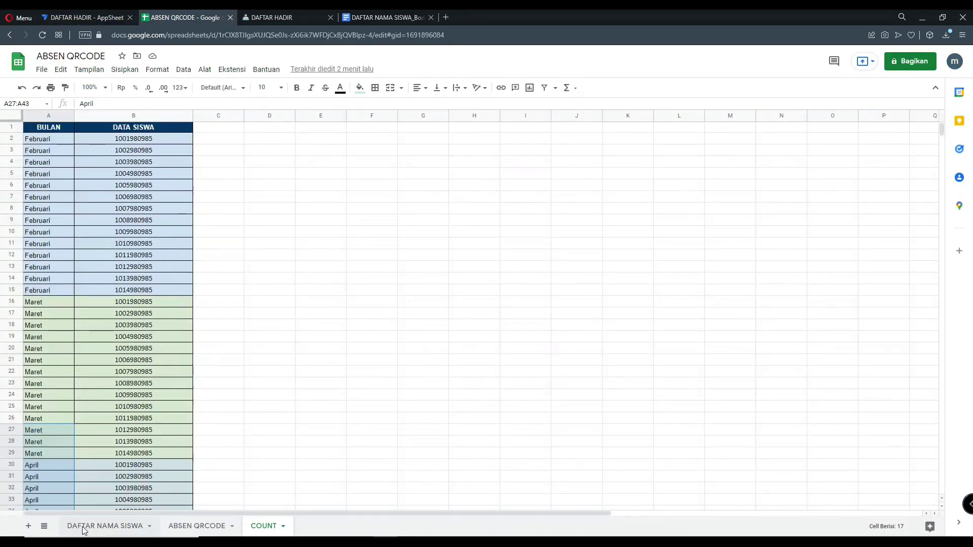
left_click(174, 529)
left_click(254, 527)
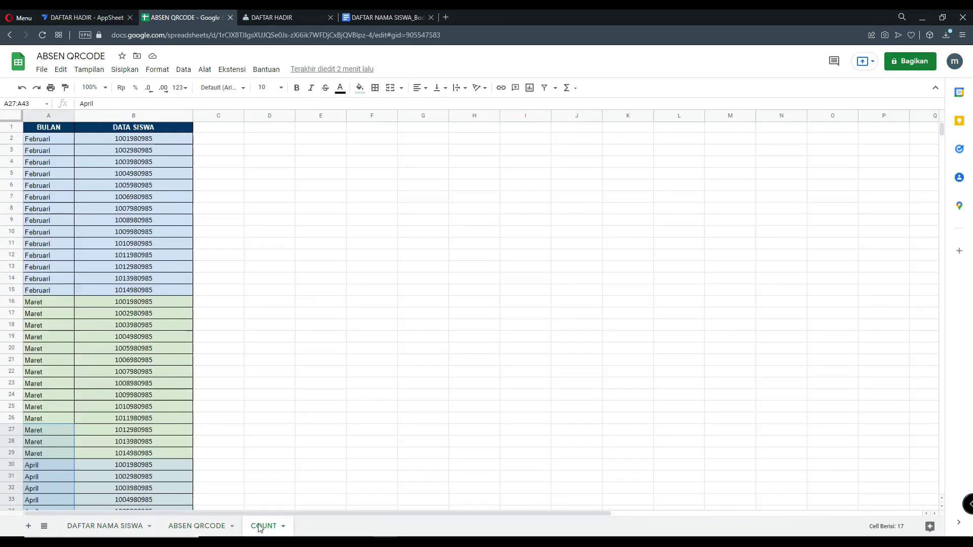
Switch to the AppSheet editor, expand the ABSEN QRCODE table's columns, and review them down to DATA
left_click(86, 17)
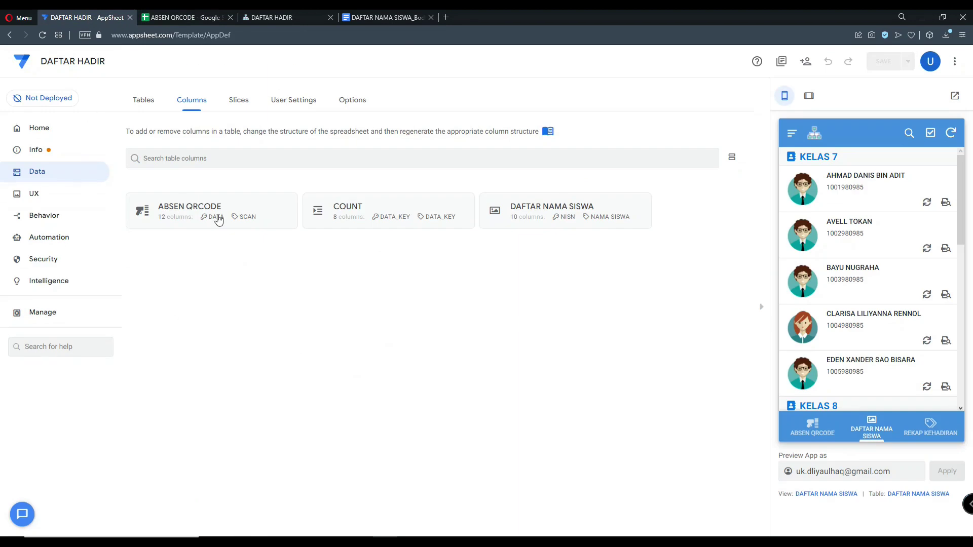
left_click(230, 209)
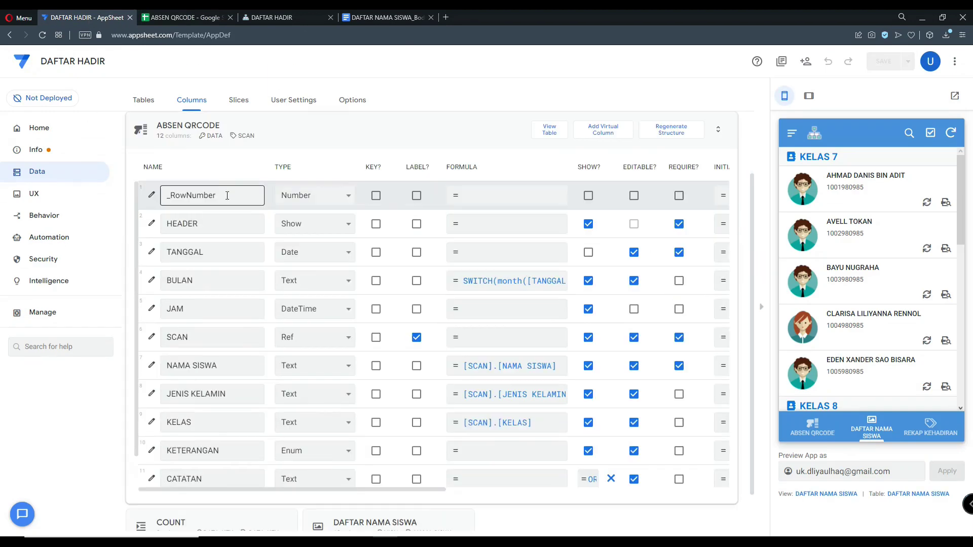
scroll(234, 361, "down", 1)
scroll(234, 362, "down", 1)
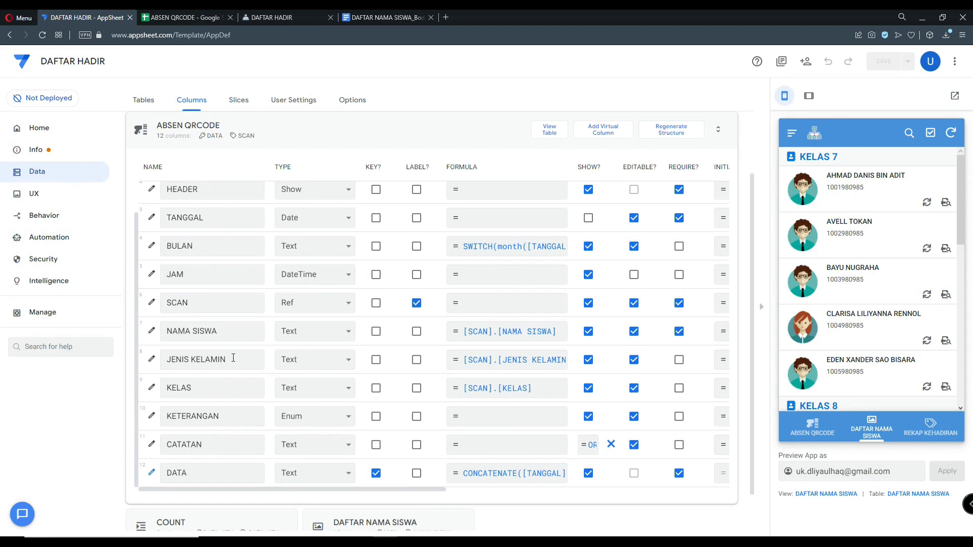
scroll(235, 363, "up", 2)
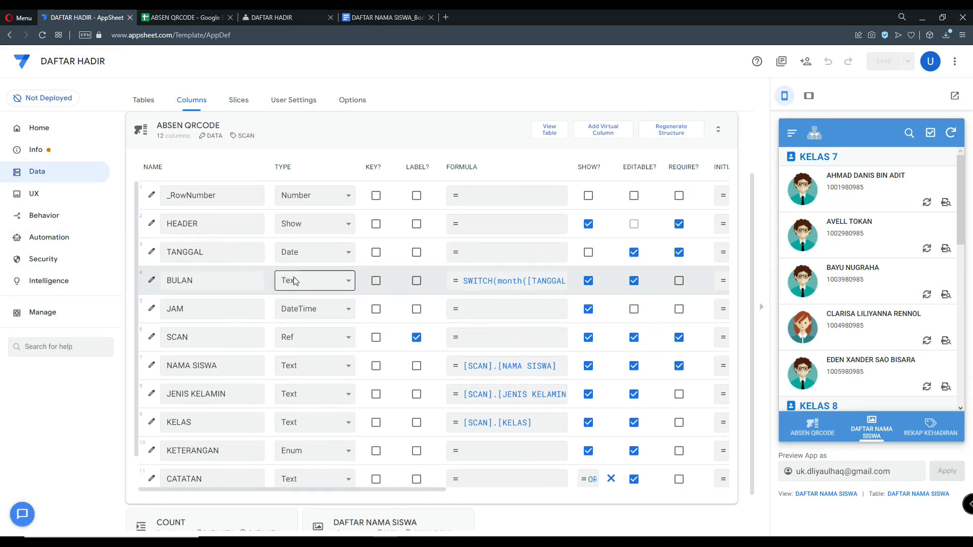
Open the BULAN column's app formula and examine its list of month names from Januari to Desember
left_click(195, 282)
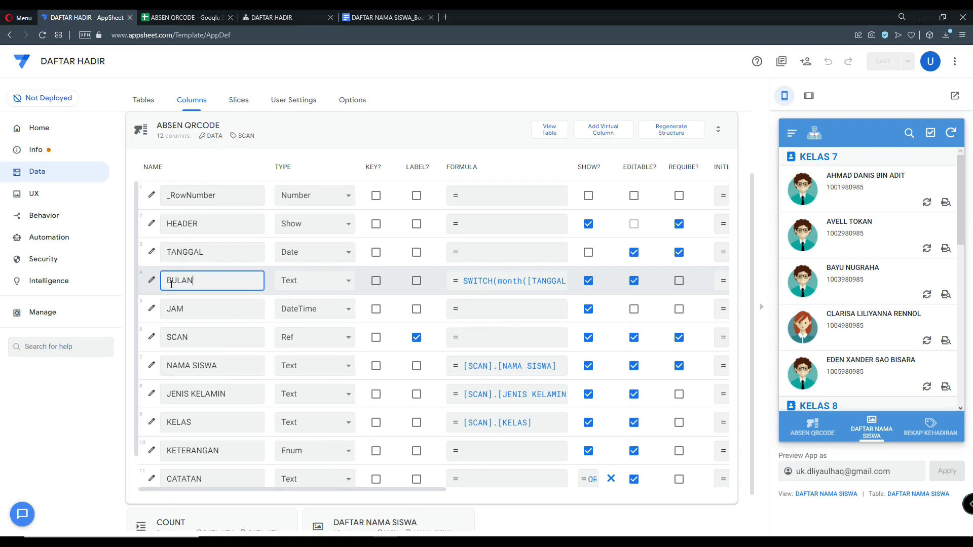
left_click(494, 284)
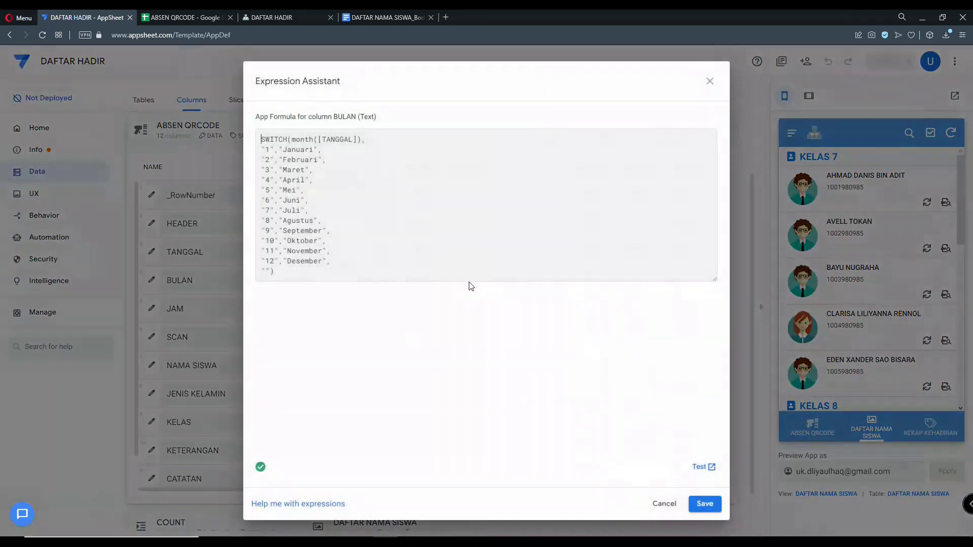
left_click_drag(285, 152, 325, 257)
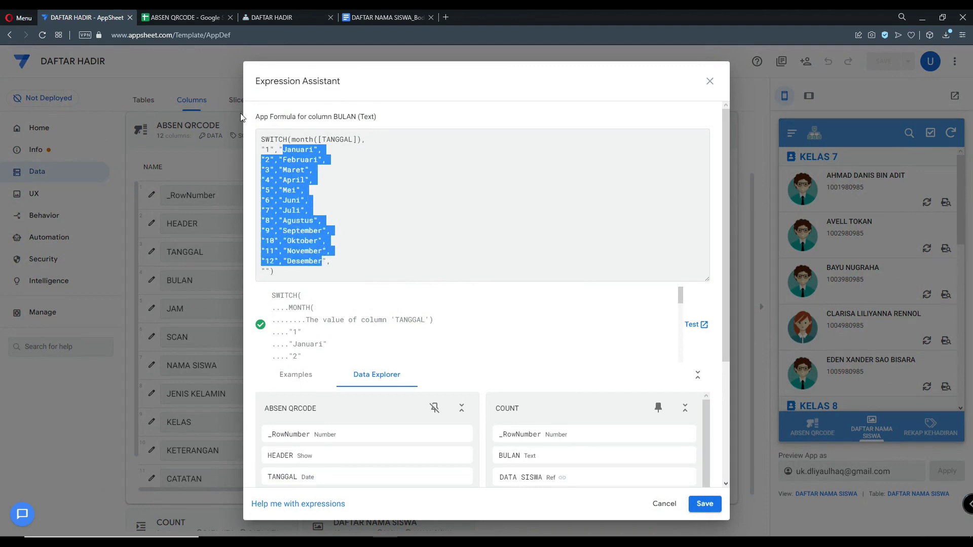
Compare the BULAN column in the spreadsheet with the month names in the AppSheet SWITCH formula
left_click(186, 18)
left_click_drag(55, 143, 59, 409)
left_click(86, 17)
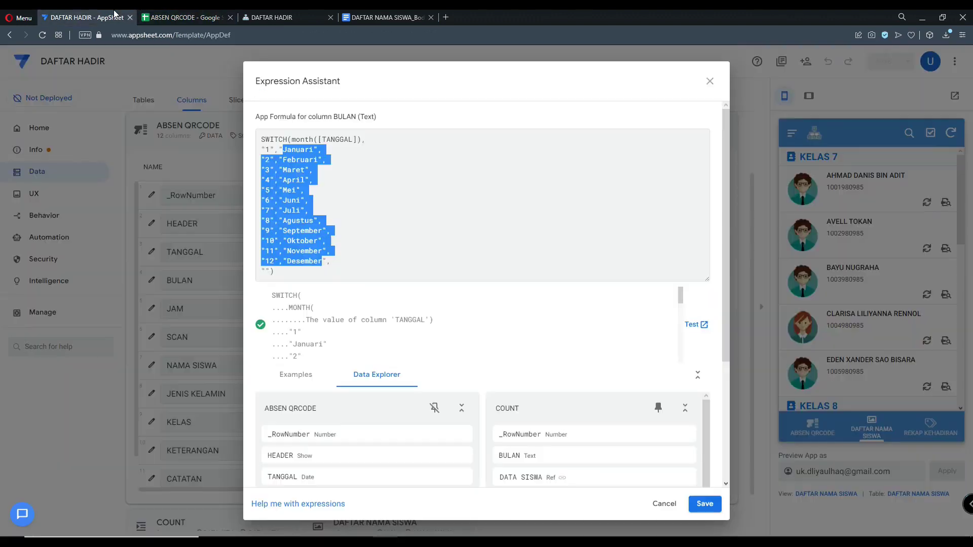
left_click(292, 200)
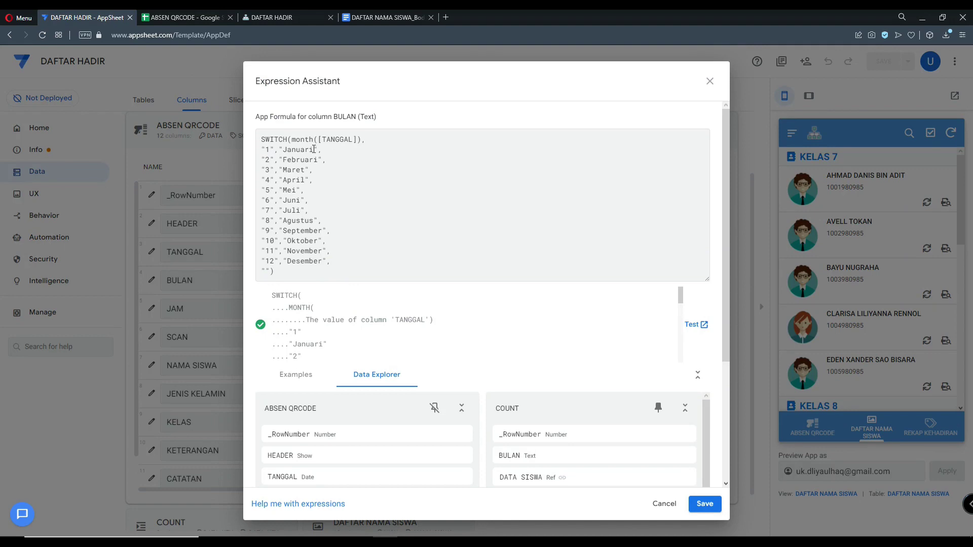
Check the month entries in the COUNT sheet's BULAN column, then return to AppSheet and close the BULAN formula without changes
left_click(183, 18)
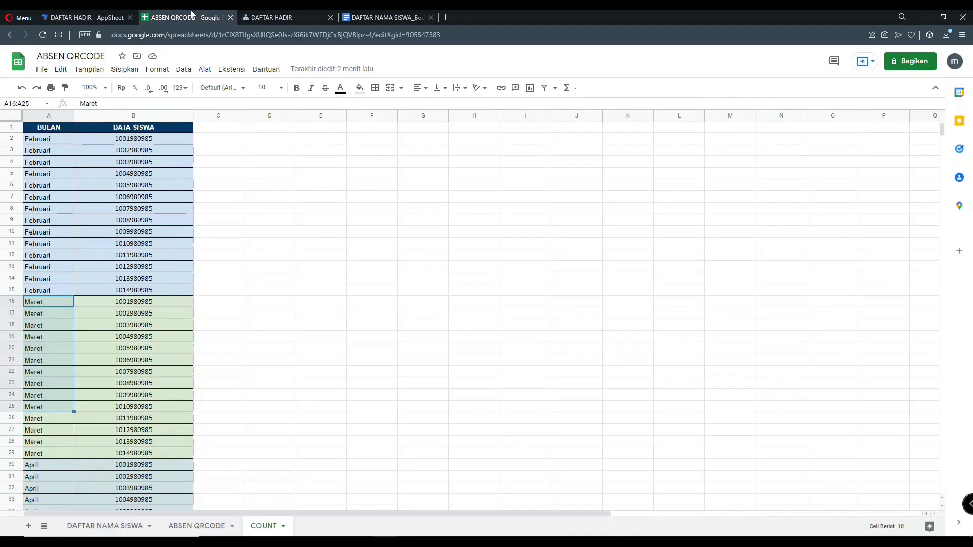
left_click(53, 141)
left_click_drag(53, 142, 61, 479)
left_click(86, 17)
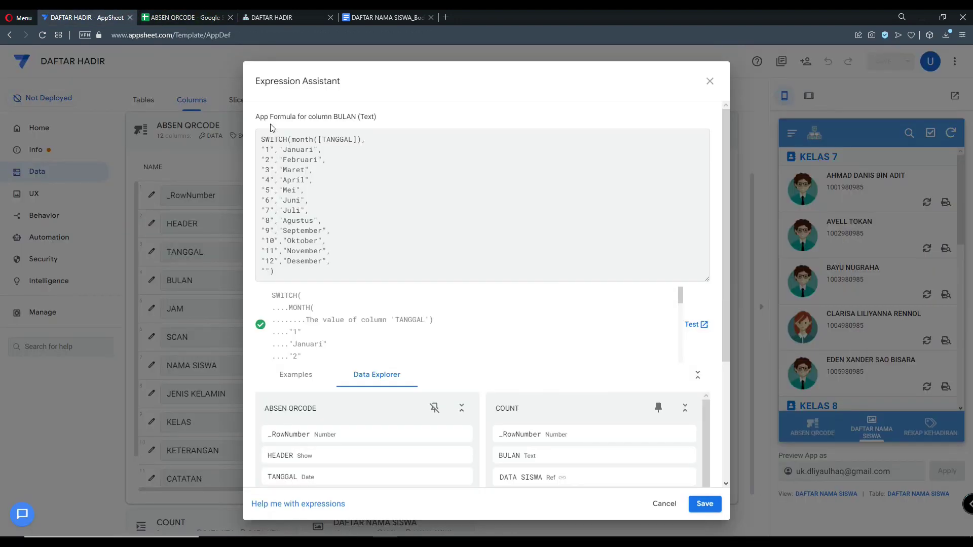
left_click(664, 504)
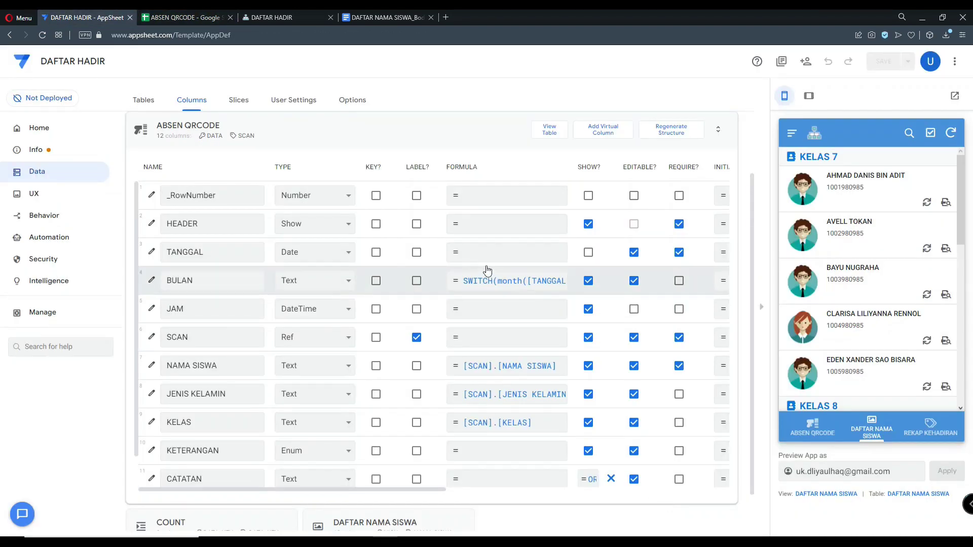
Open the SCAN column's settings in the ABSEN QRCODE table, examine its type and source table, and close them
left_click(241, 279)
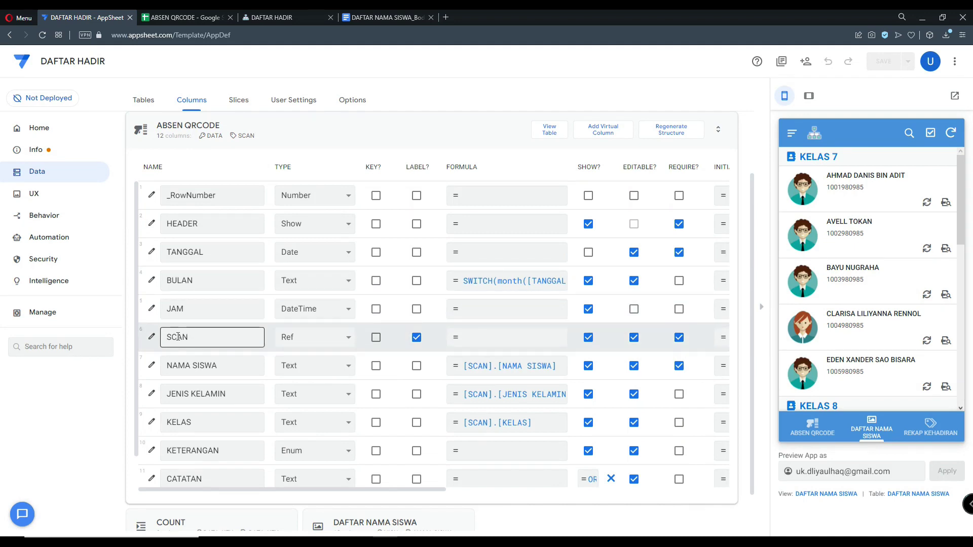
scroll(177, 338, "down", 1)
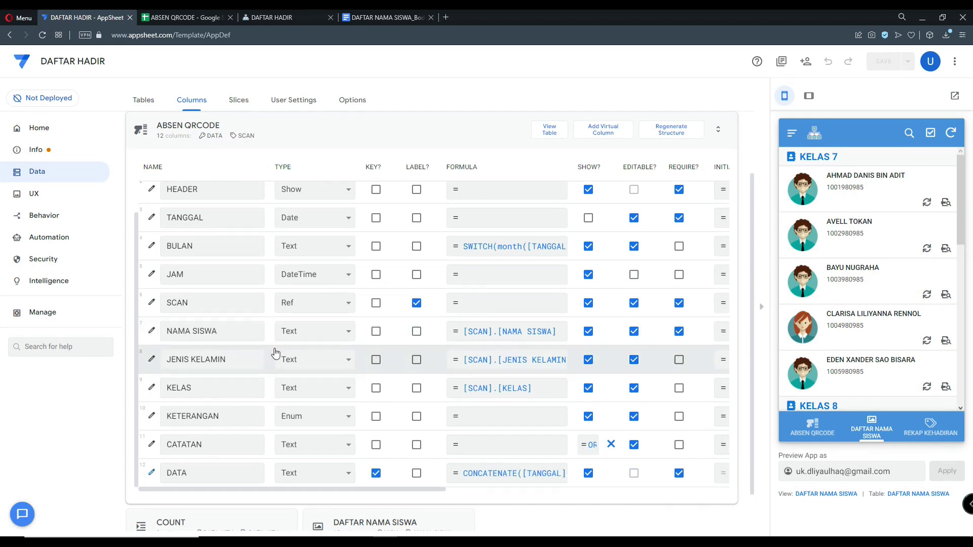
left_click(151, 304)
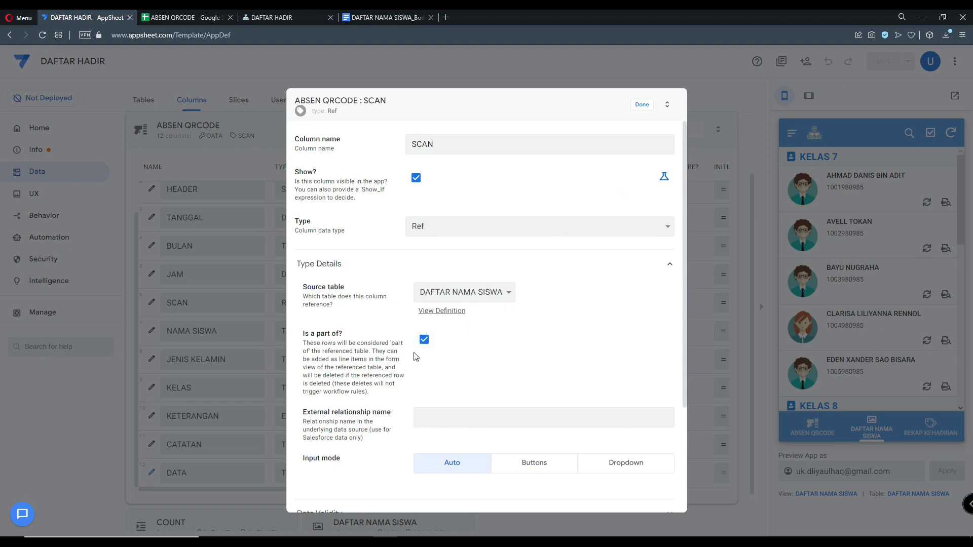
left_click(642, 105)
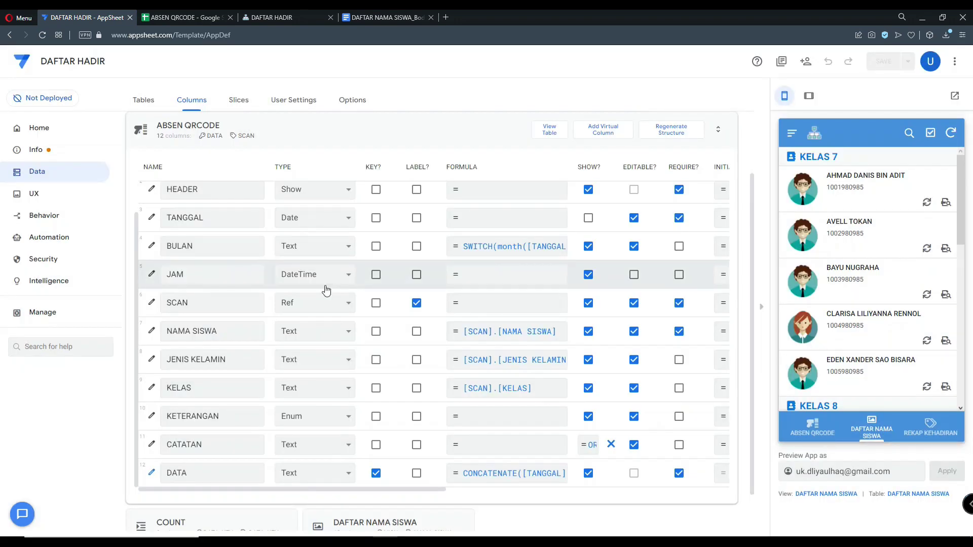
Review the formulas of the NAMA SISWA, JENIS KELAMIN and KELAS columns in the ABSEN QRCODE table
scroll(382, 519, "down", 1)
scroll(382, 520, "up", 1)
scroll(380, 527, "down", 1)
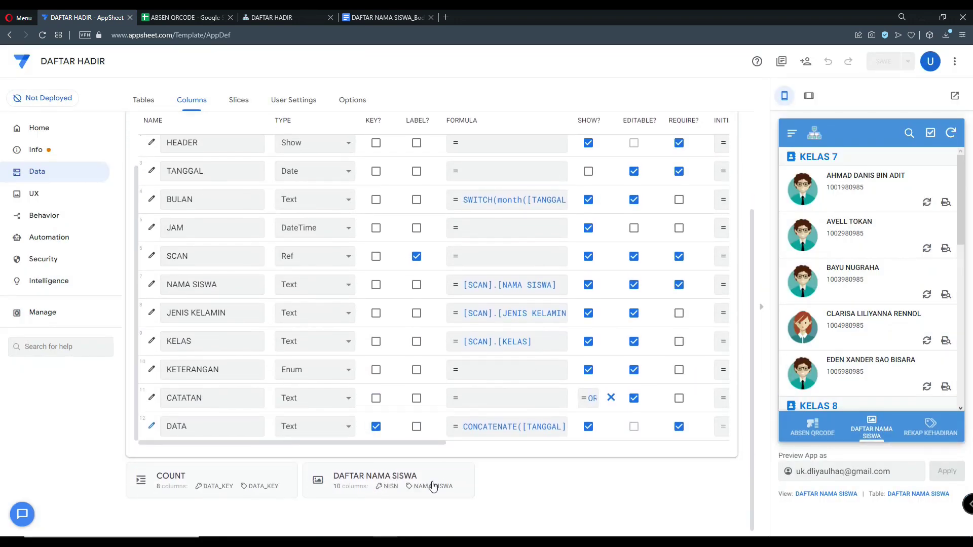
left_click(488, 290)
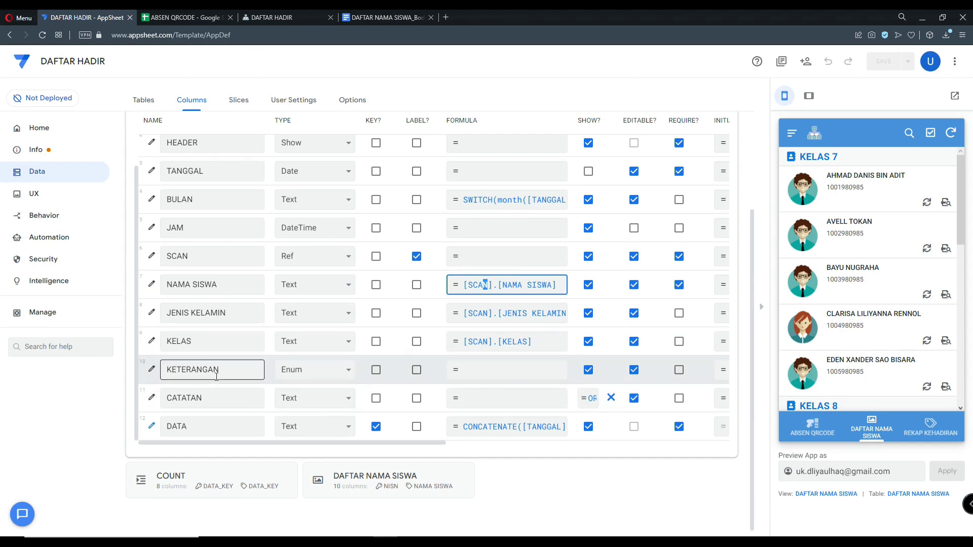
Open the KETERANGAN column's settings, examine its list of Enum values, and close them
left_click(183, 370)
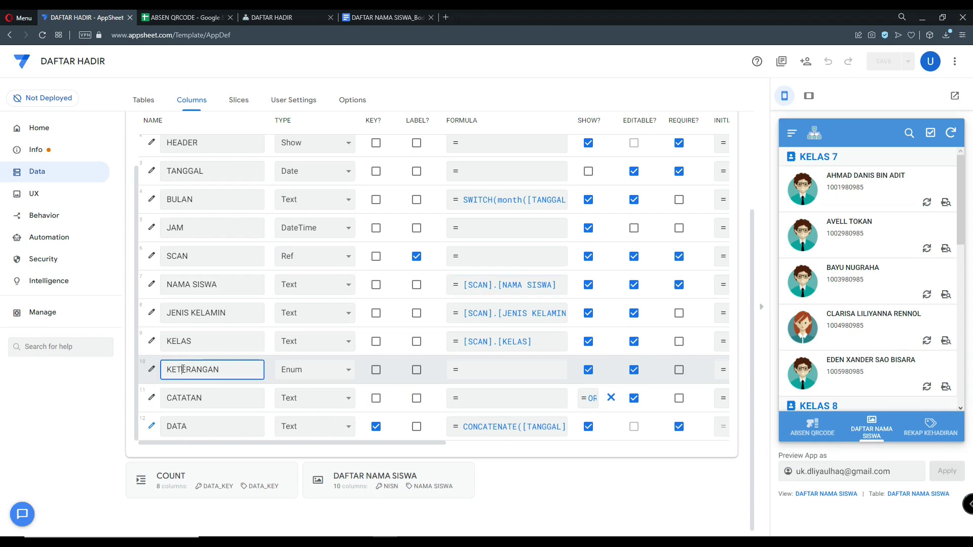
left_click(151, 369)
left_click(453, 294)
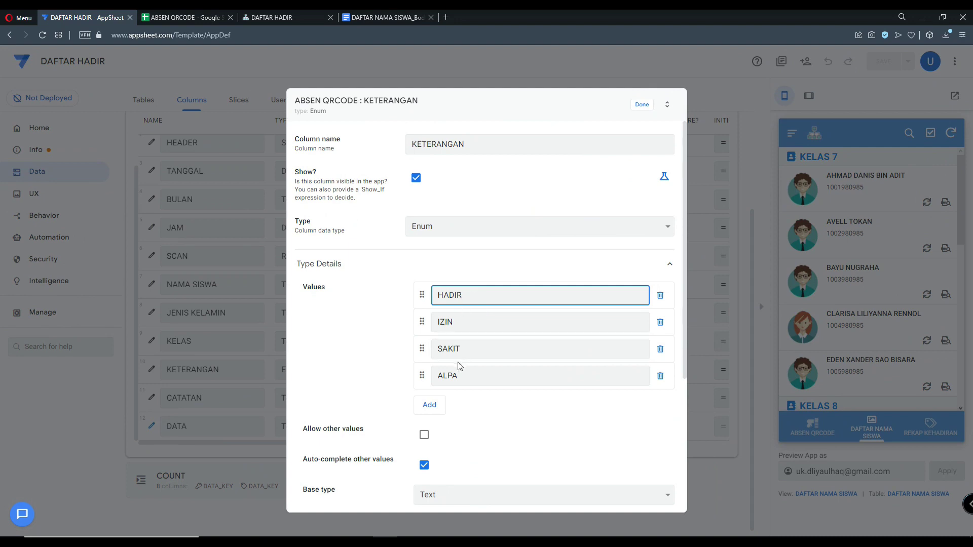
left_click(642, 104)
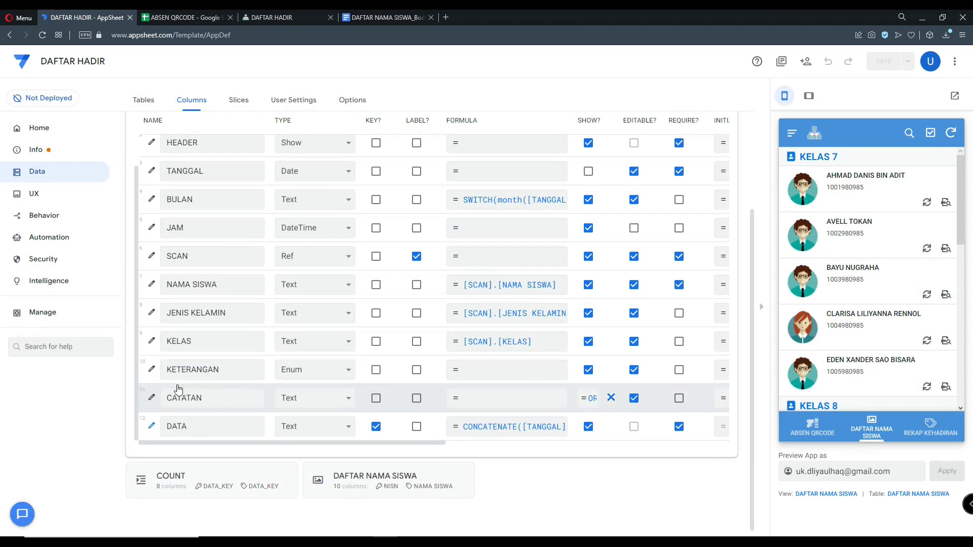
Examine the DATA column's CONCATENATE formula in the ABSEN QRCODE table and close it without changes
left_click(175, 429)
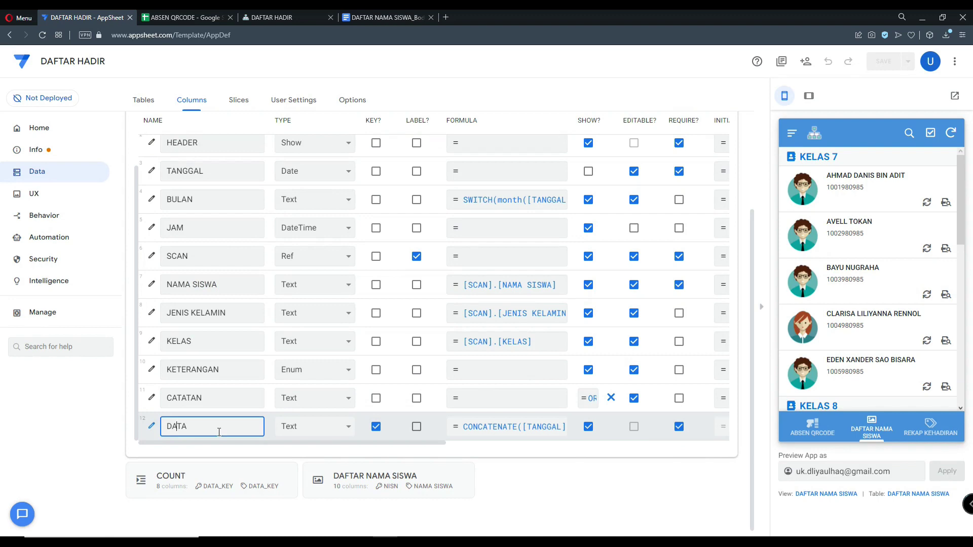
left_click(499, 427)
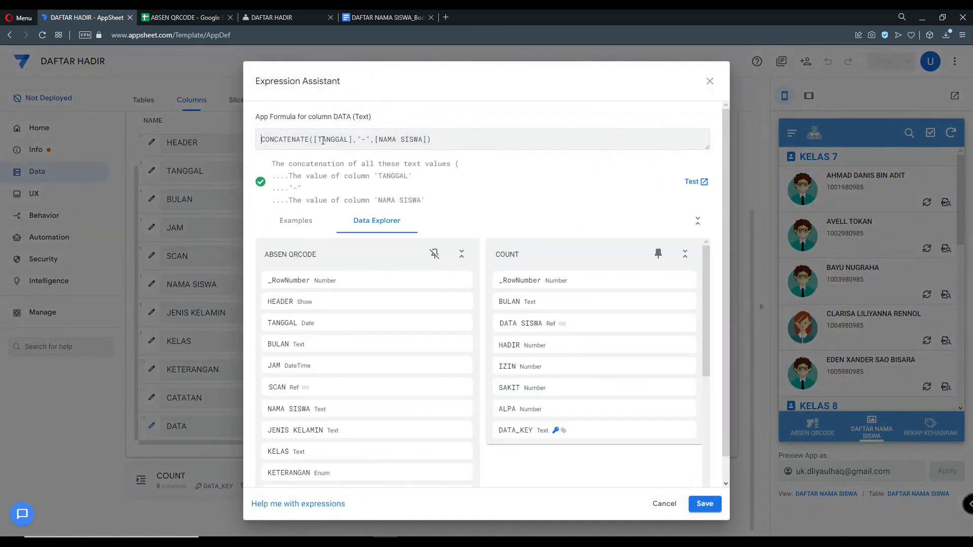
left_click(397, 139)
left_click(664, 504)
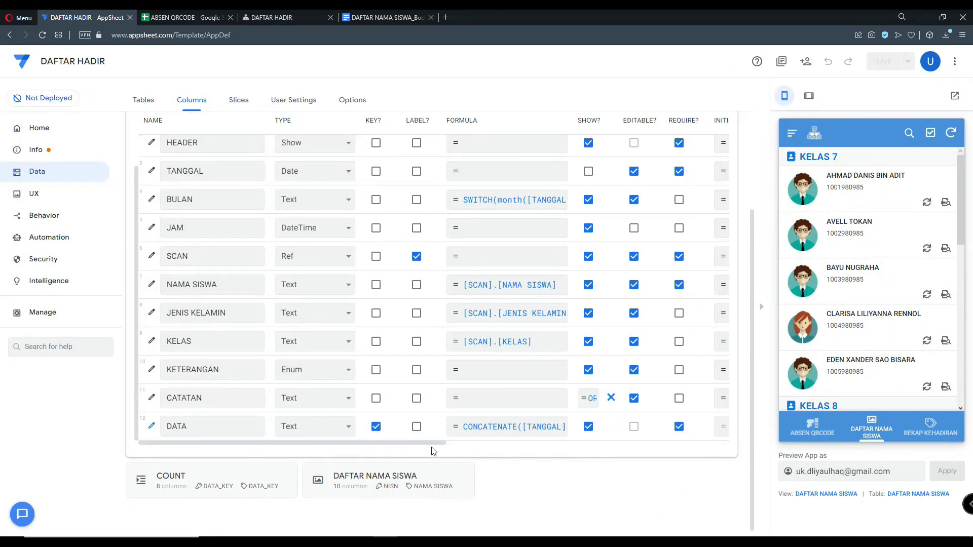
Collapse ABSEN QRCODE, expand the DAFTAR NAMA SISWA table, and examine the REF_ROWS formula of its Related ABSEN QRCODEs column
scroll(406, 365, "up", 1)
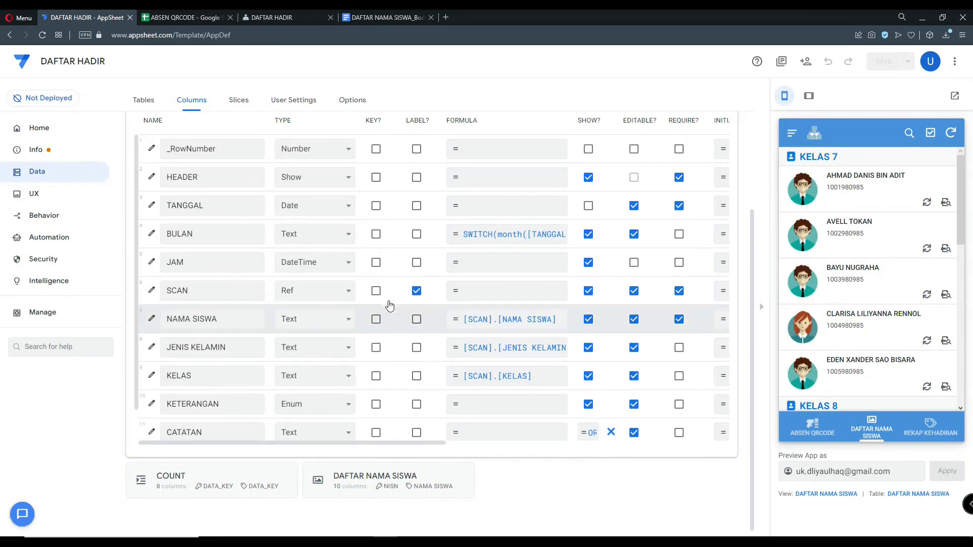
scroll(390, 304, "up", 3)
left_click(398, 205)
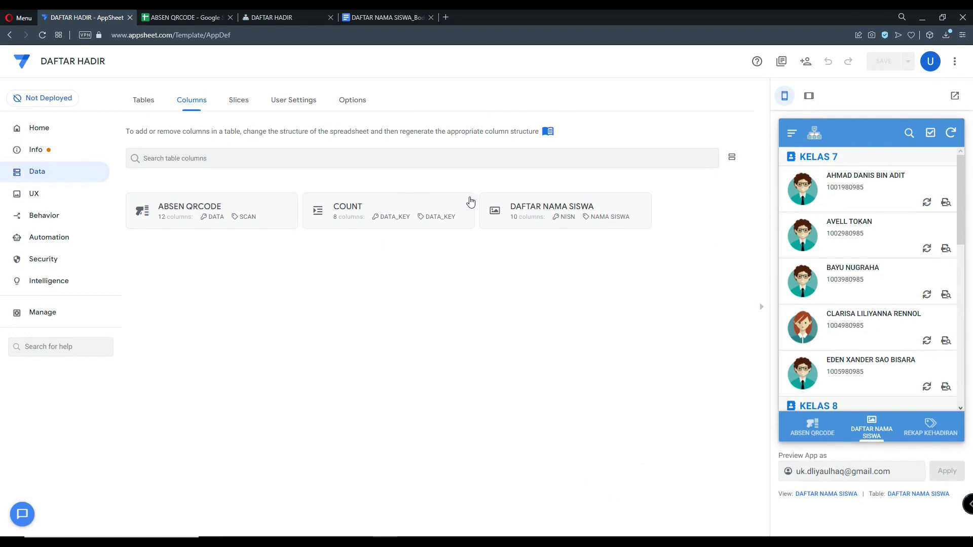
left_click(531, 206)
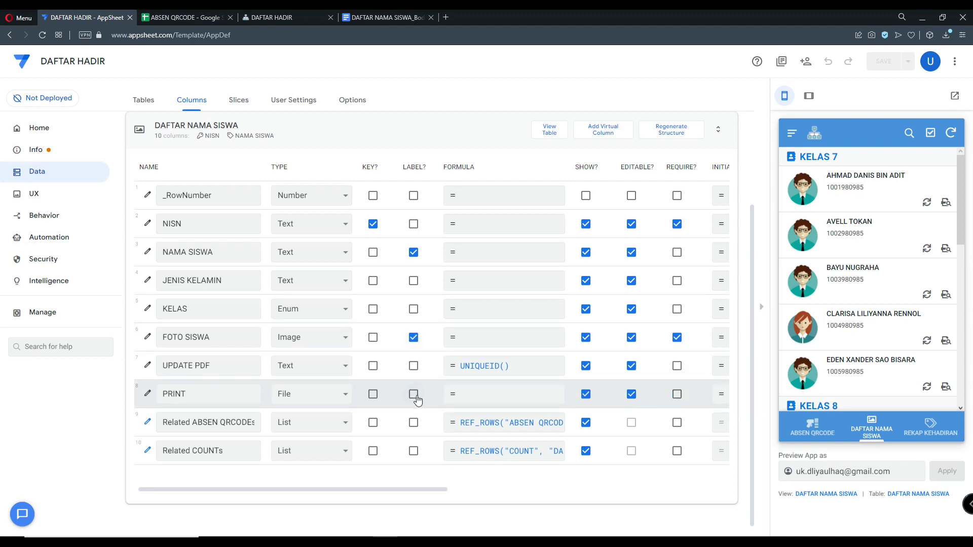
left_click(227, 428)
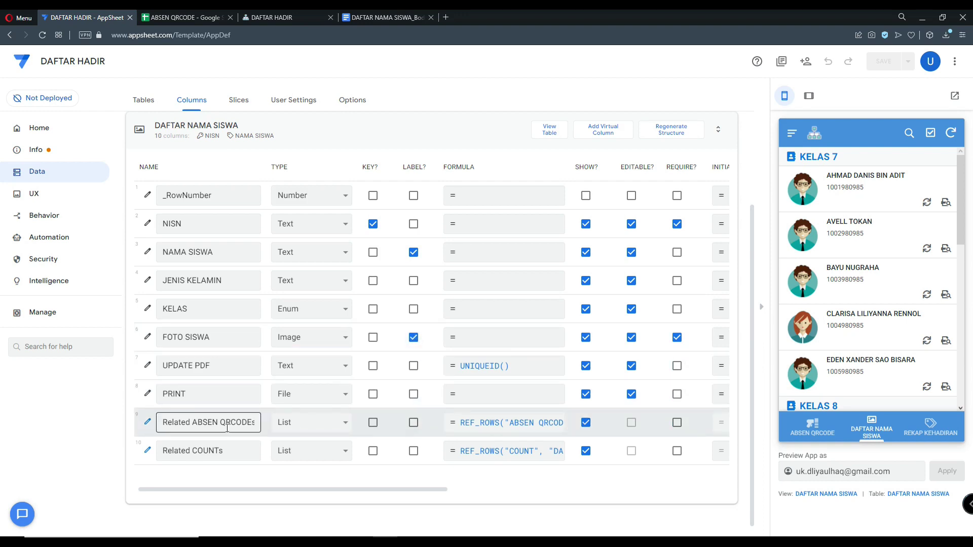
left_click(495, 425)
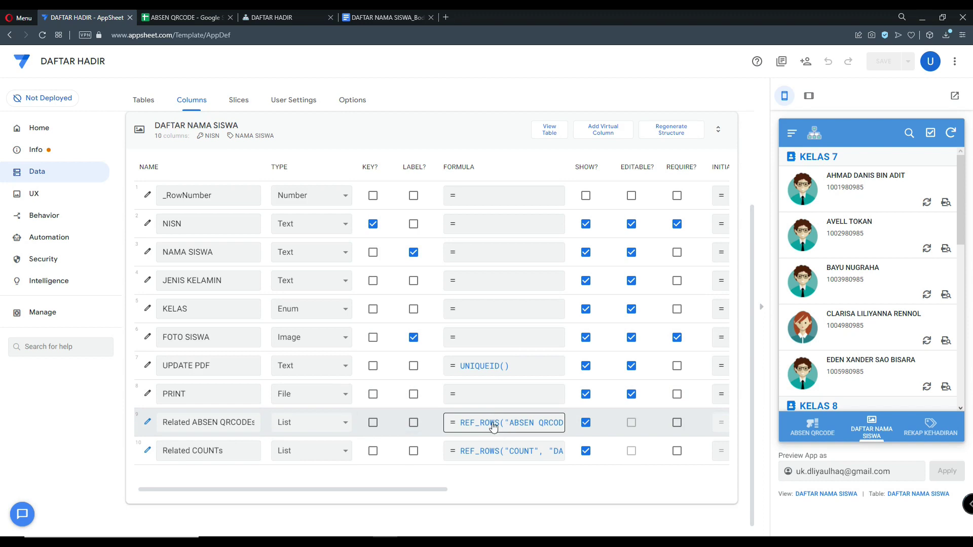
left_click(494, 427)
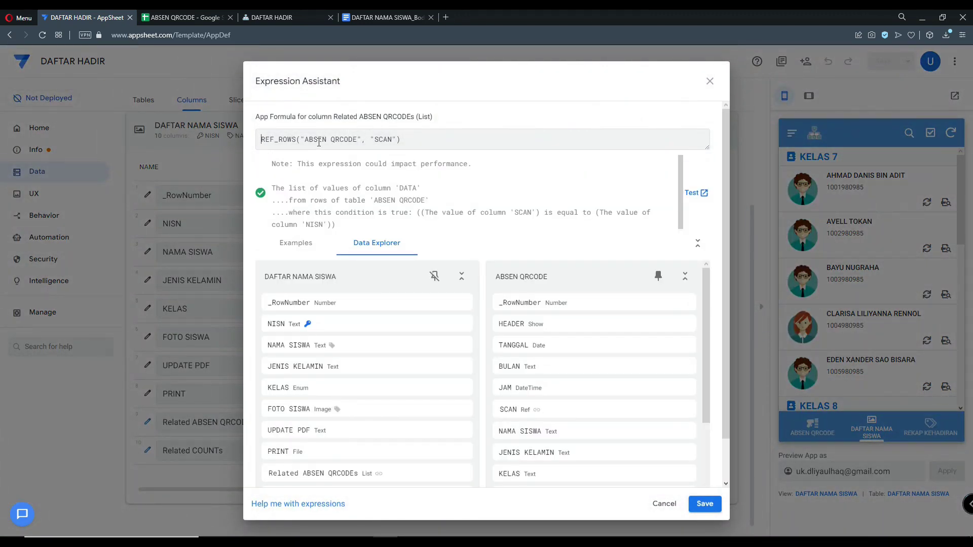
left_click(663, 504)
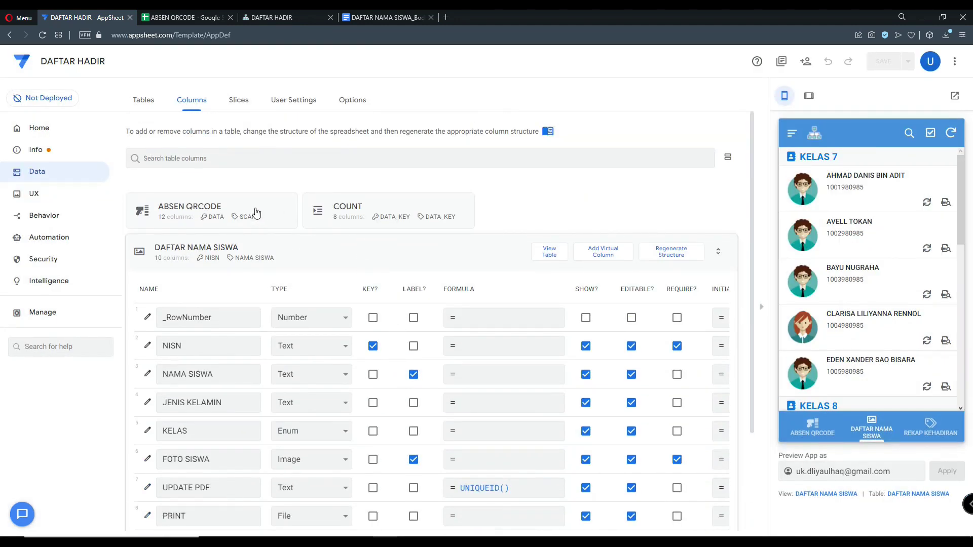
Recheck the SCAN column in the ABSEN QRCODE table, then collapse both that table and DAFTAR NAMA SISWA
left_click(256, 213)
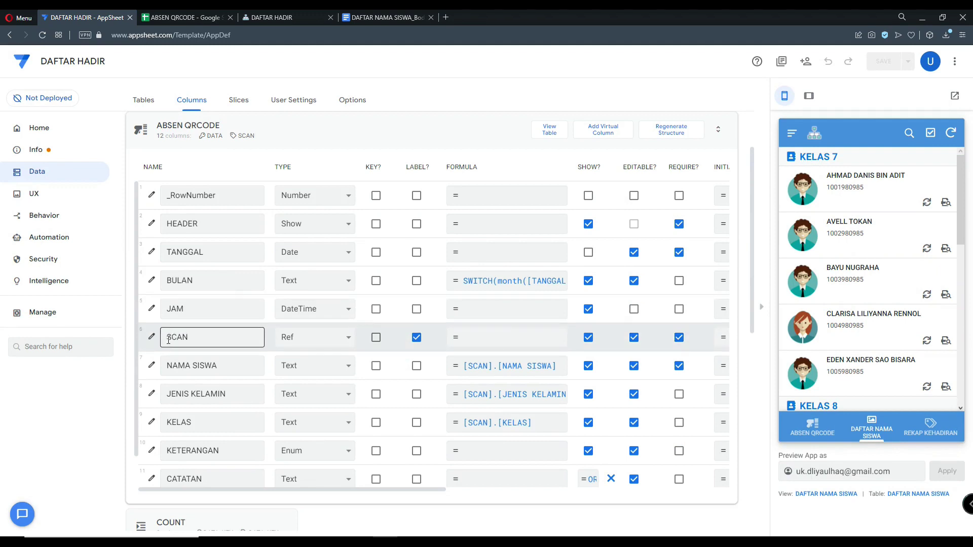
left_click(409, 128)
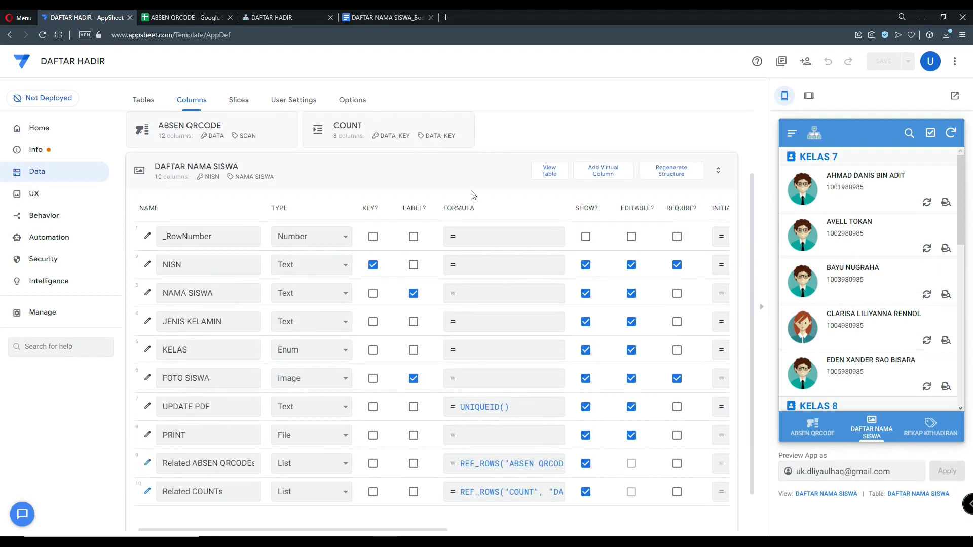
left_click(462, 167)
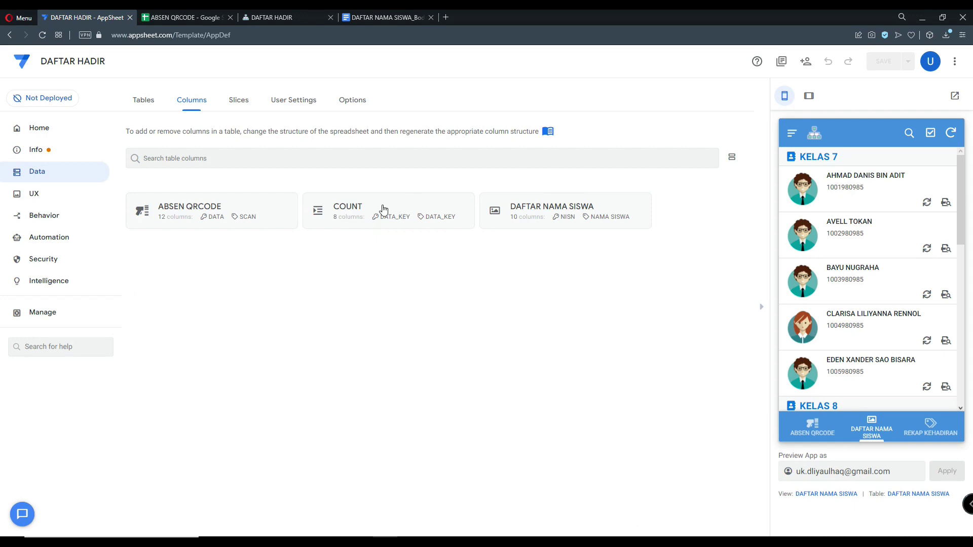
Look at the COUNT sheet in the spreadsheet, then return to AppSheet and expand the COUNT table's columns
left_click(182, 17)
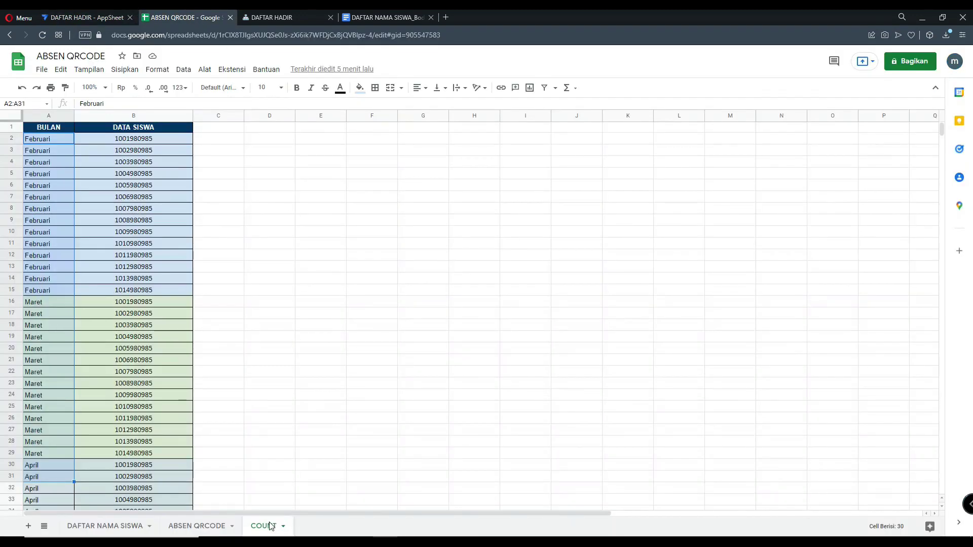
left_click(71, 17)
left_click(424, 215)
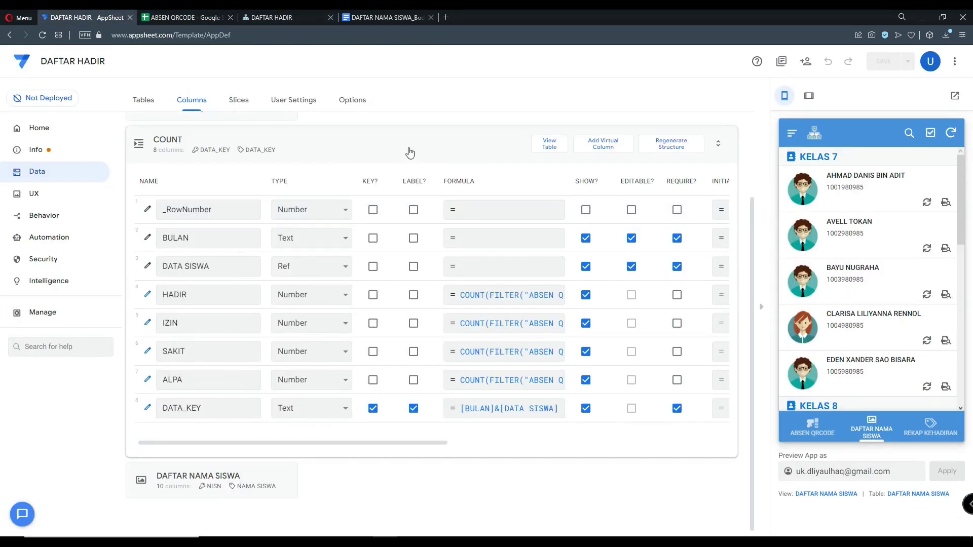
Examine the Suggested values formula of the COUNT table's BULAN column, then close its settings without changes
left_click(147, 239)
scroll(486, 401, "down", 1)
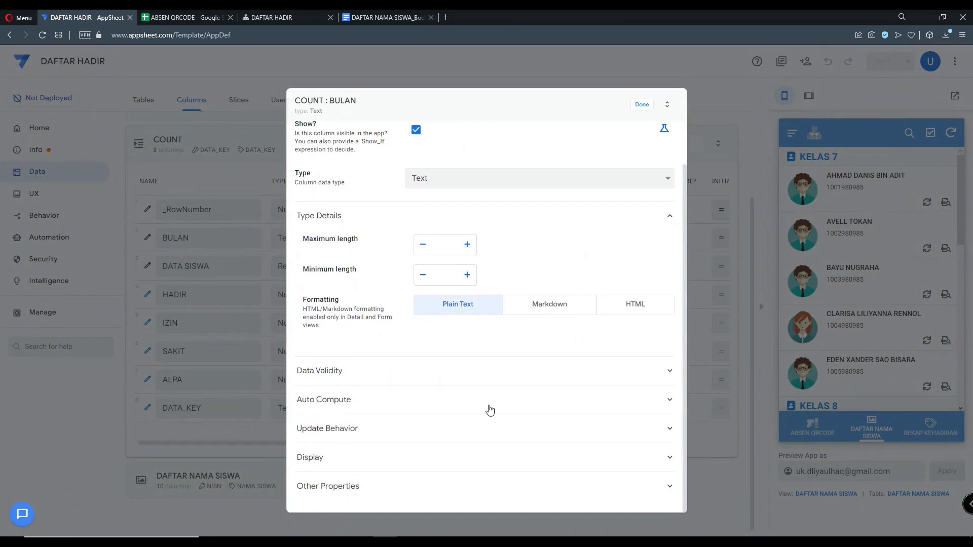
left_click(489, 403)
scroll(492, 441, "down", 3)
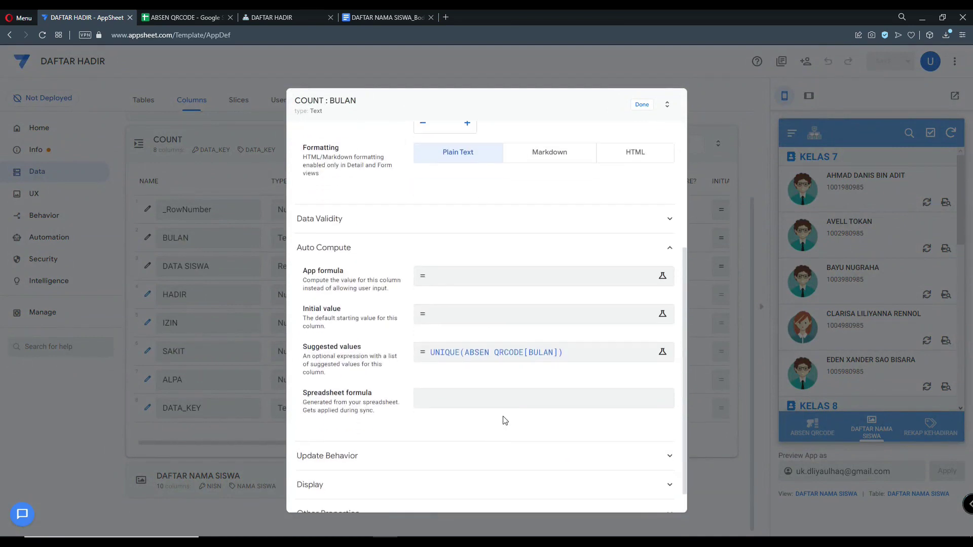
left_click(517, 350)
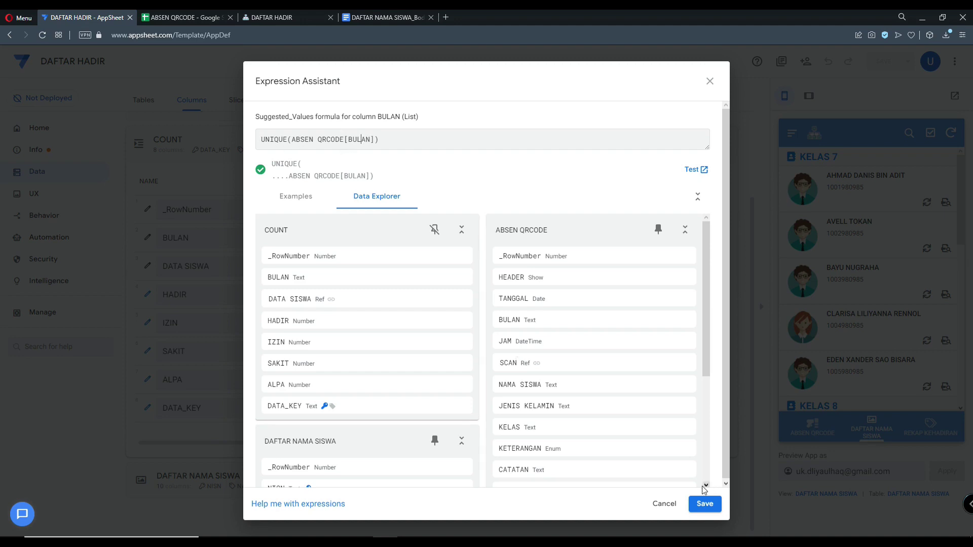
left_click(659, 505)
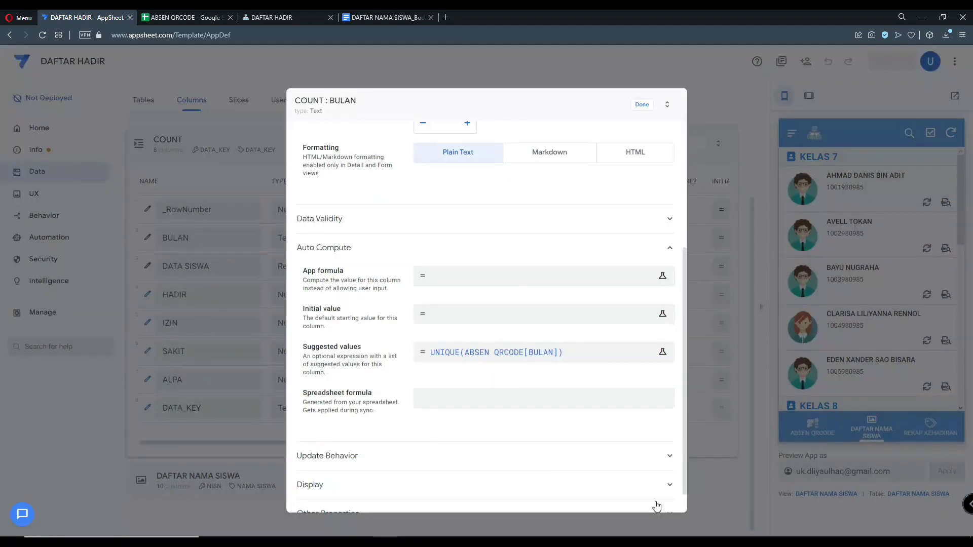
left_click(642, 106)
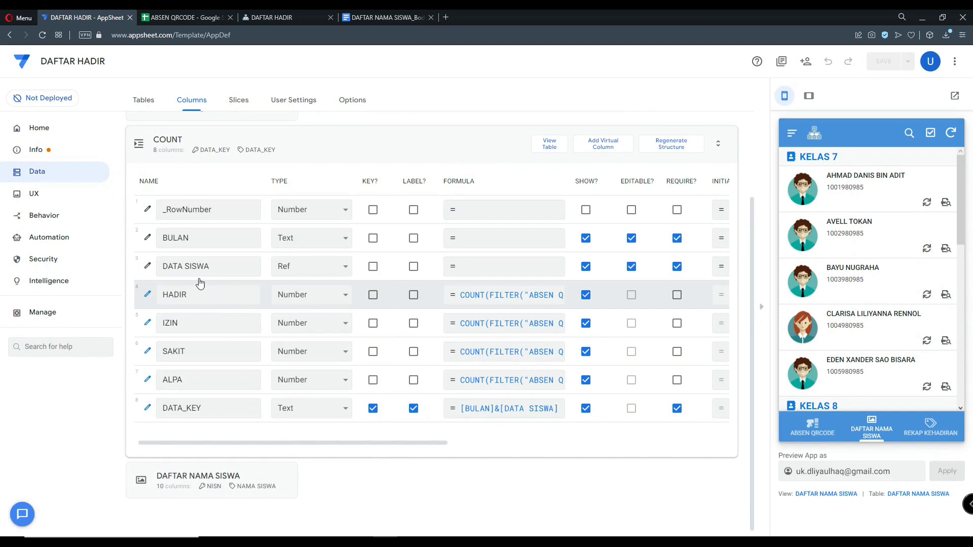
Examine the type and source table of the COUNT table's DATA SISWA column, then close its settings
left_click(147, 267)
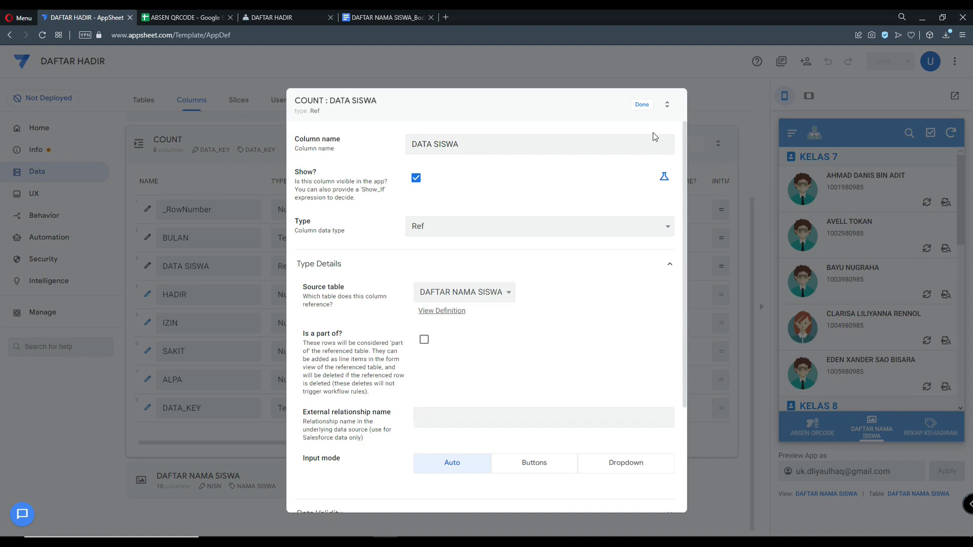
left_click(641, 106)
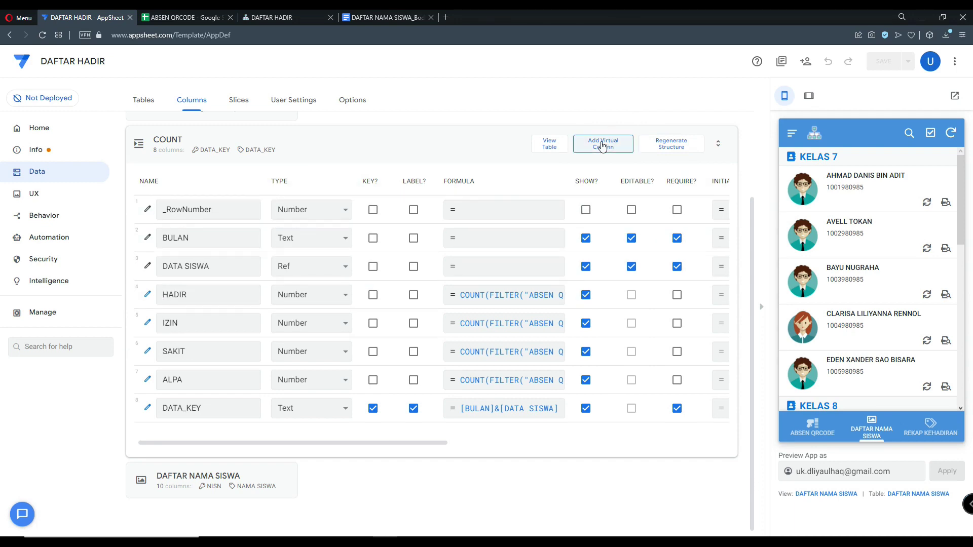
Examine the App formula of the COUNT table's HADIR column at an enlarged page size
left_click(147, 295)
left_click(430, 148)
left_click_drag(414, 147, 426, 145)
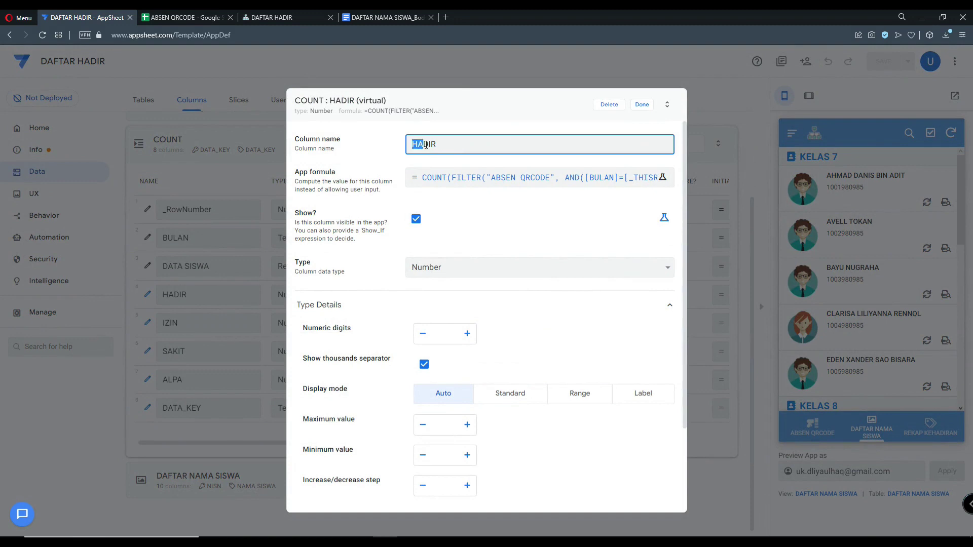
left_click(471, 184)
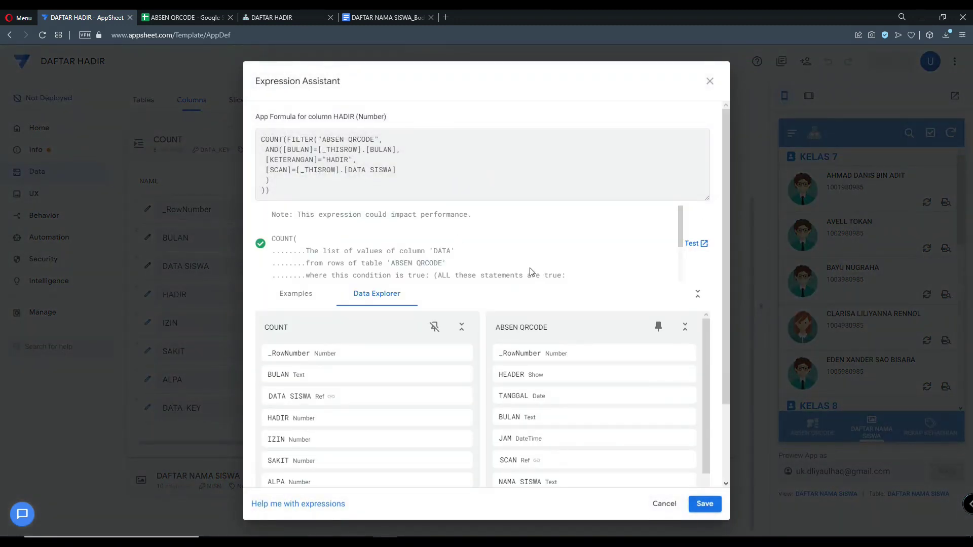
key("ctrl+plus")
key("ctrl+plus")
key("ctrl+plus")
key("ctrl+plus")
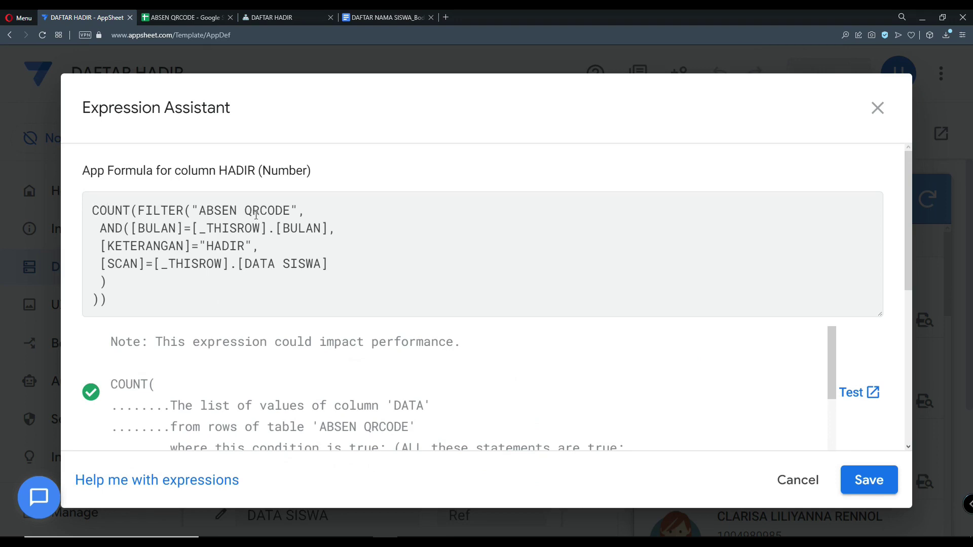
left_click(285, 212)
key("ctrl+plus")
key("ctrl+minus")
key("ctrl+minus")
key("ctrl+minus")
key("ctrl+minus")
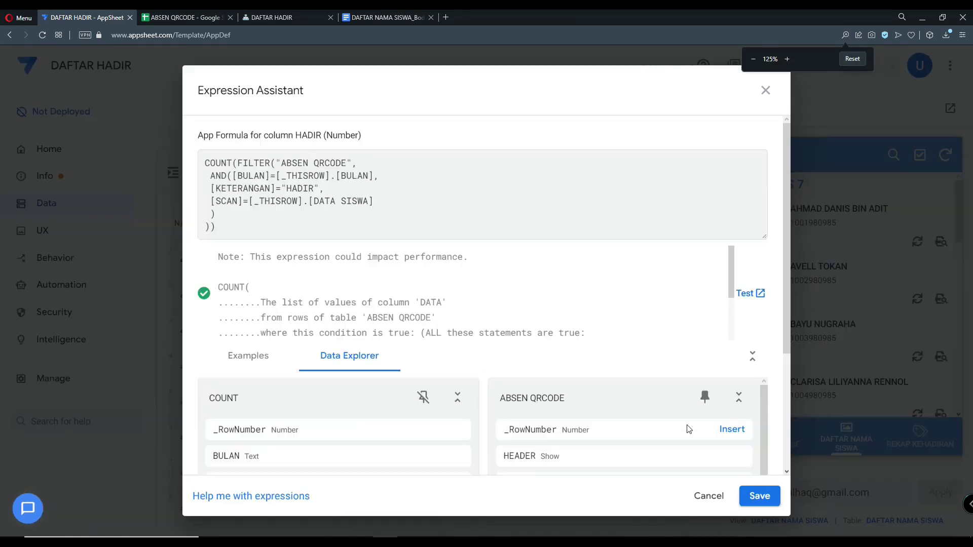
Close the HADIR formula and column settings without changes, restoring the page zoom to 100%
left_click(716, 496)
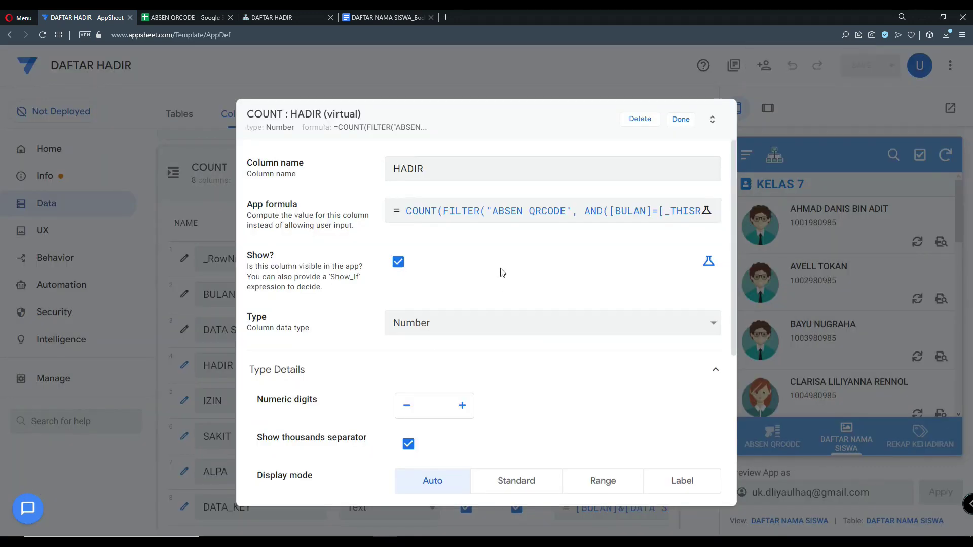
key("ctrl+plus")
key("ctrl+minus")
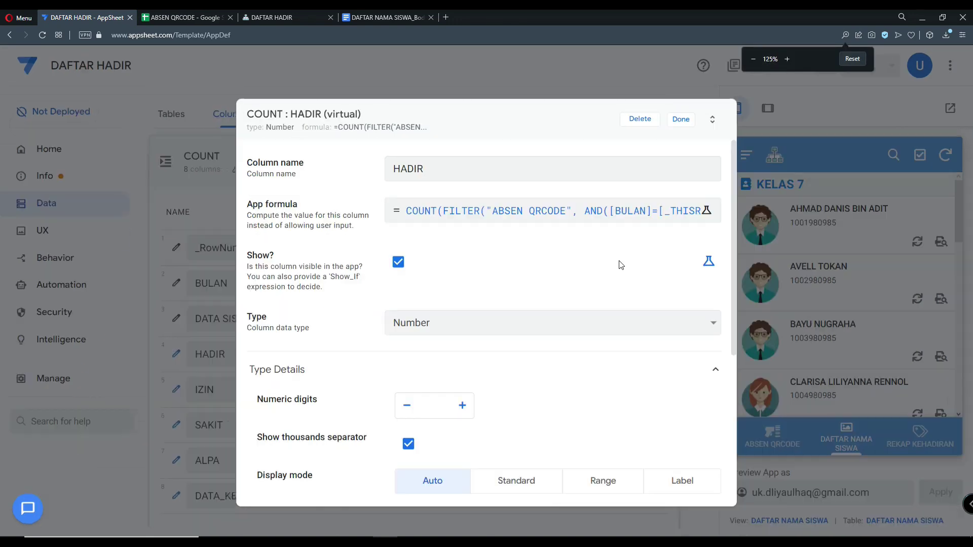
key("ctrl+minus")
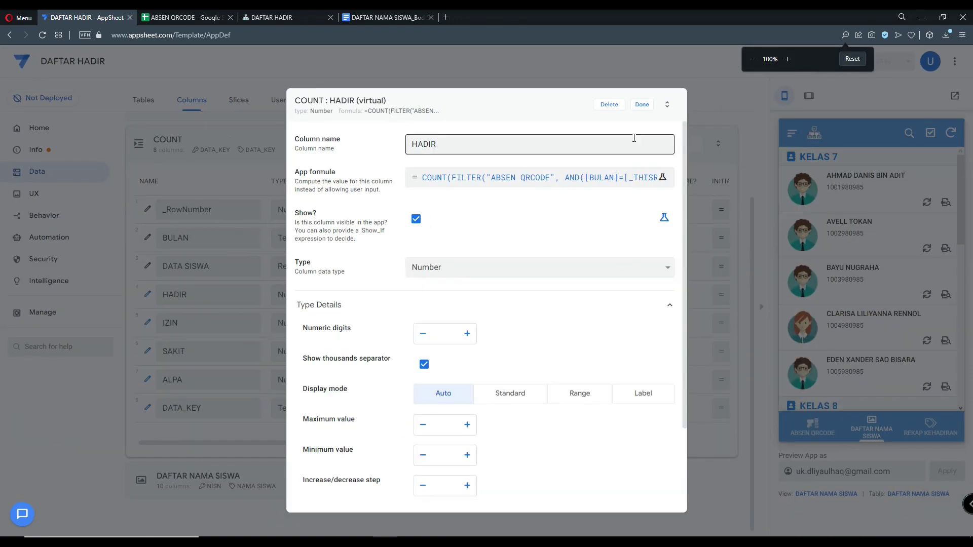
left_click(642, 104)
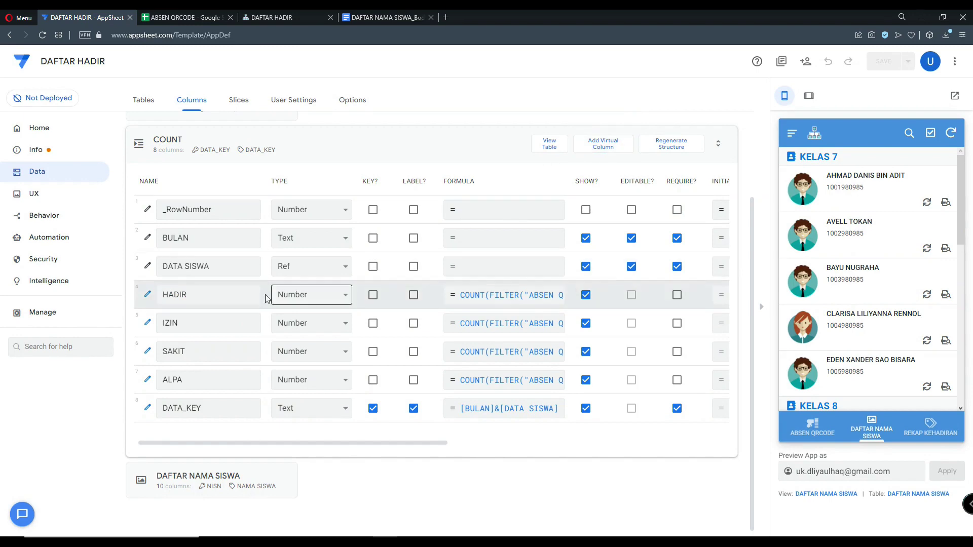
Examine the KETERANGAN condition in the App formula of the COUNT table's IZIN column, then close its settings without changes
left_click(148, 325)
left_click(452, 145)
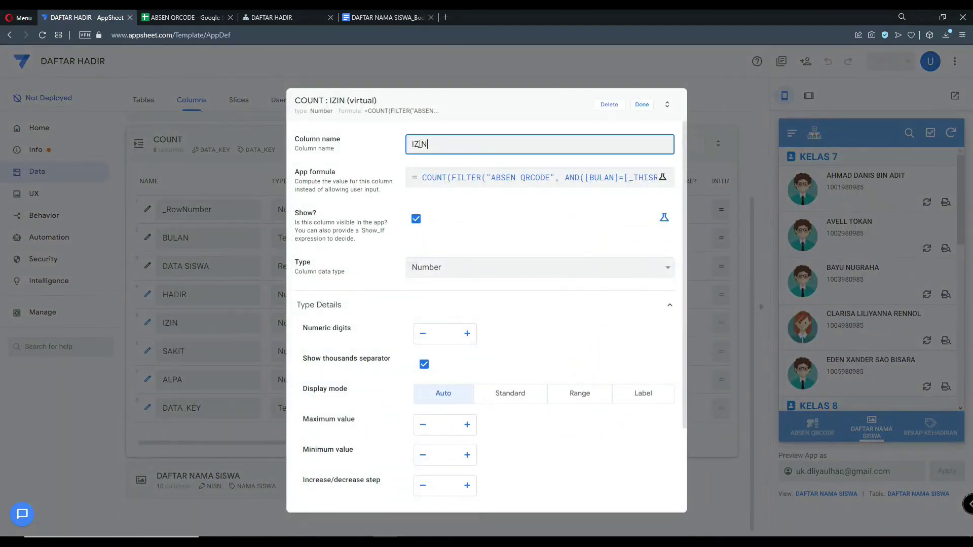
left_click(494, 180)
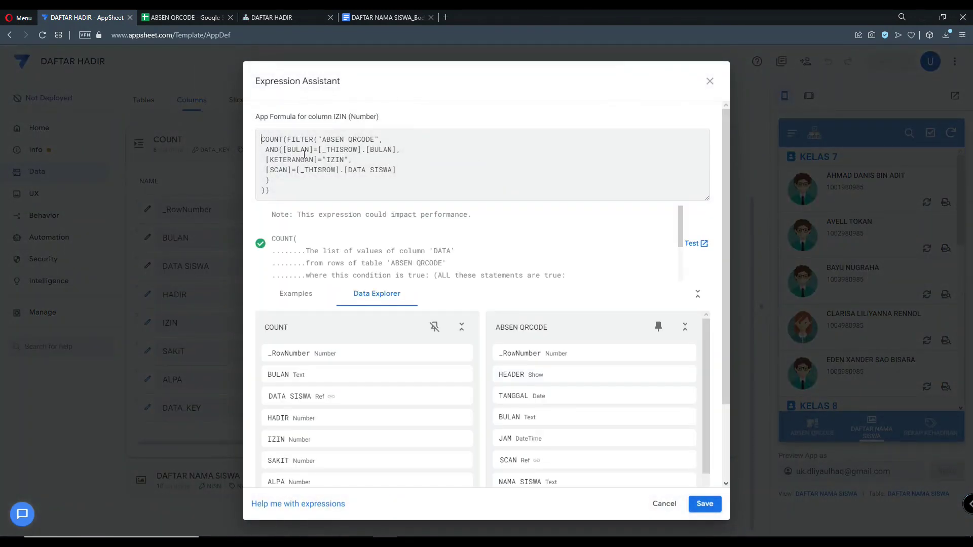
left_click_drag(347, 159, 332, 159)
left_click(330, 159)
left_click_drag(327, 160, 337, 159)
left_click(663, 503)
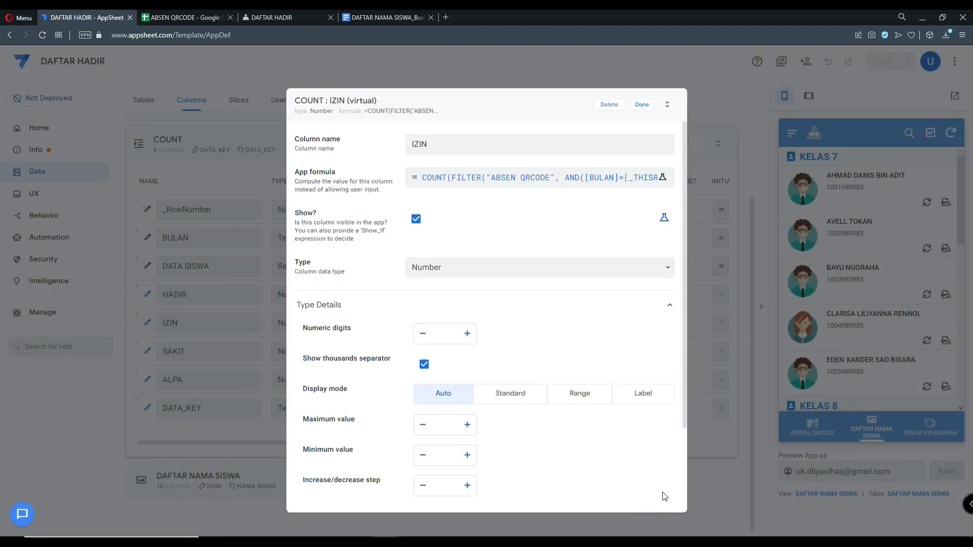
left_click(638, 106)
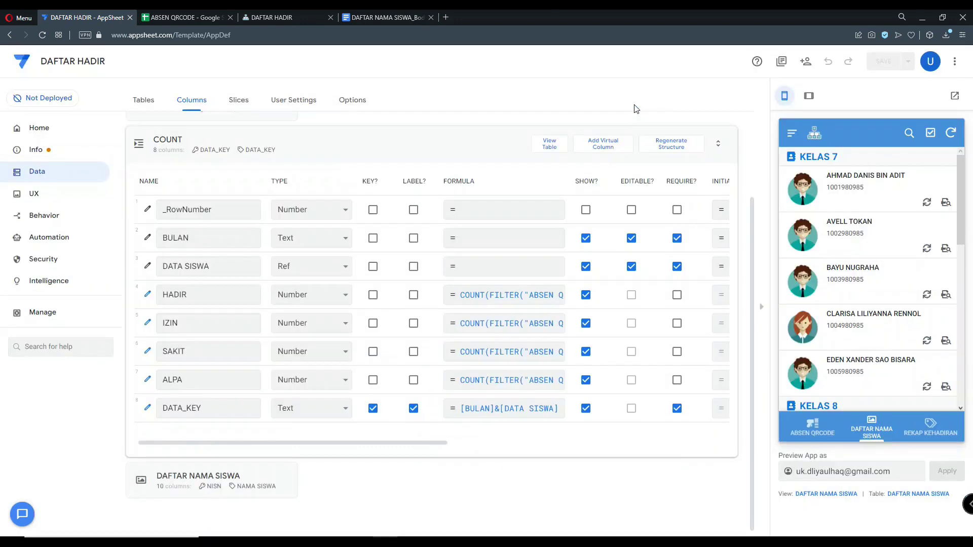
Examine the KETERANGAN condition in the App formula of the COUNT table's SAKIT column, then close its settings without changes
left_click(147, 355)
left_click(472, 176)
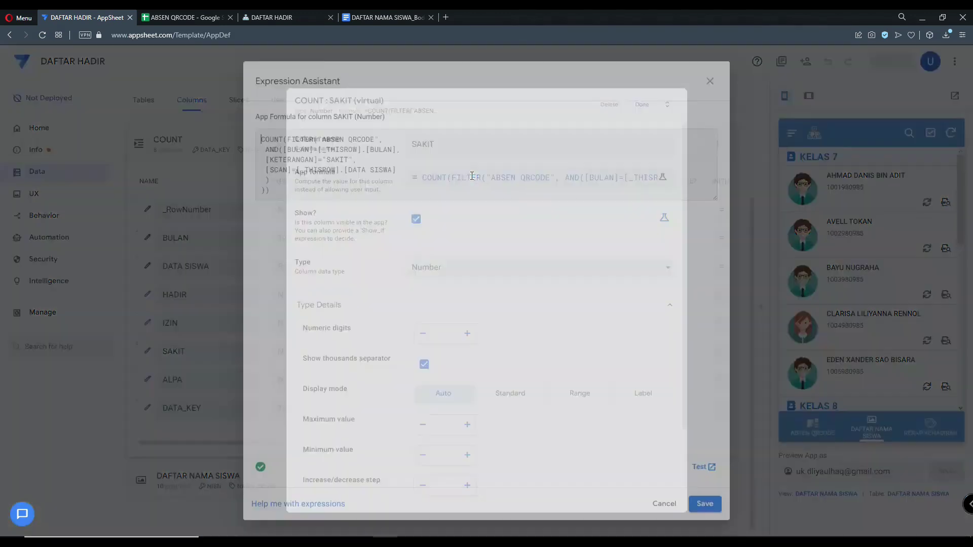
left_click_drag(347, 160, 339, 161)
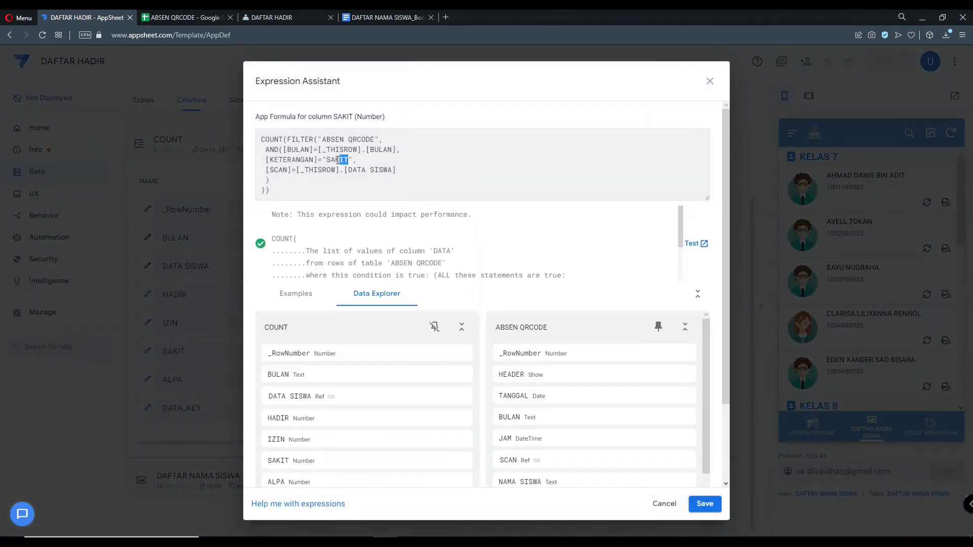
left_click(661, 502)
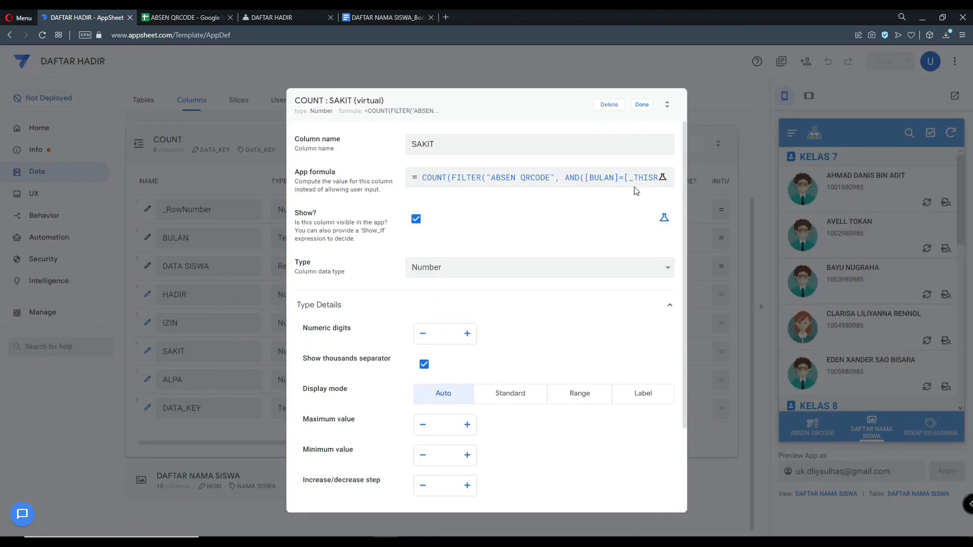
left_click(640, 106)
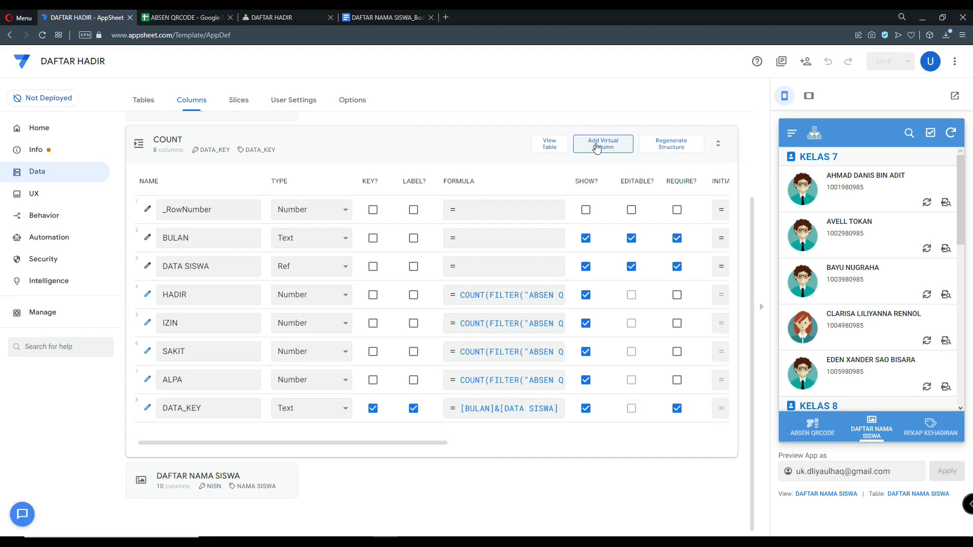
Examine the App formula of the COUNT table's DATA_KEY column, then close it without changes
left_click(473, 409)
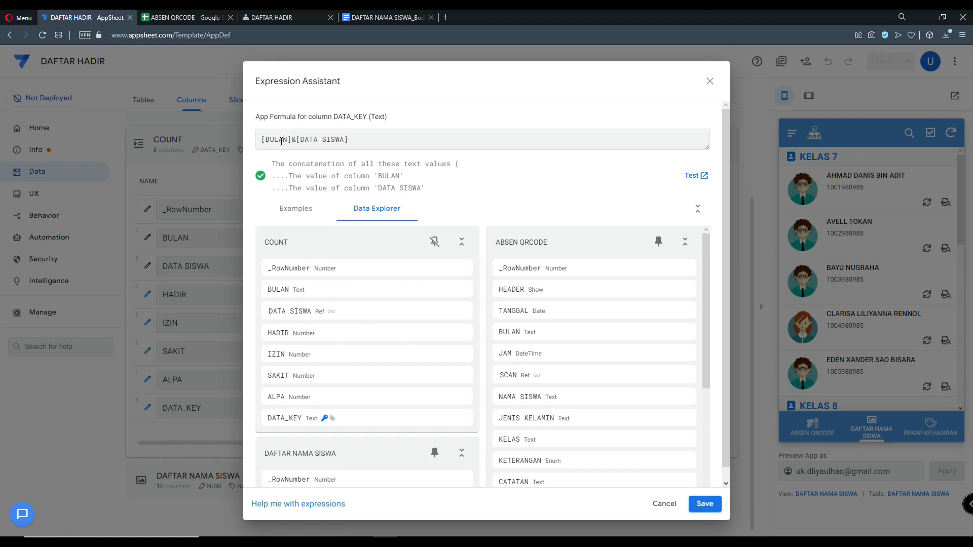
left_click(667, 506)
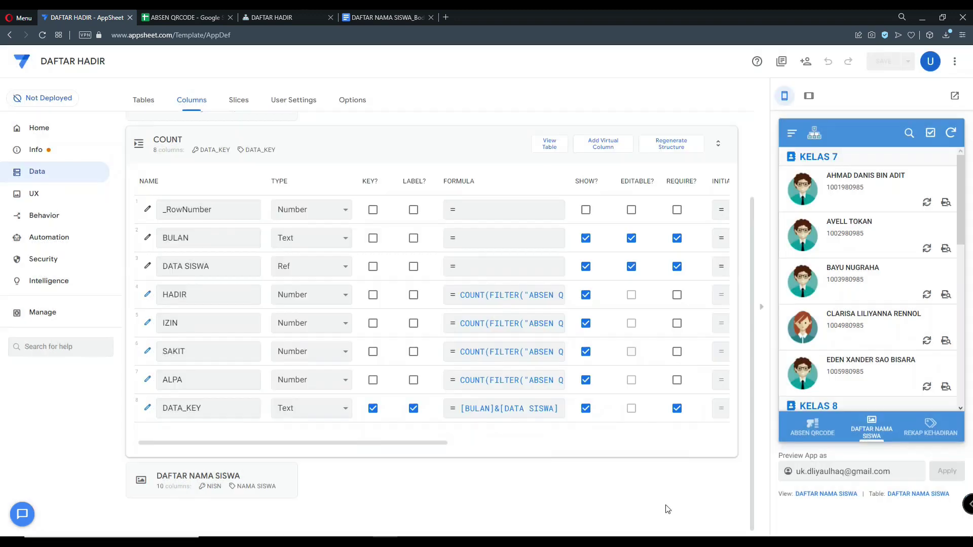
Check the second KELAS 7 student's Related COUNTs in the app preview, then collapse the COUNT table's columns
left_click(865, 239)
scroll(846, 347, "down", 10)
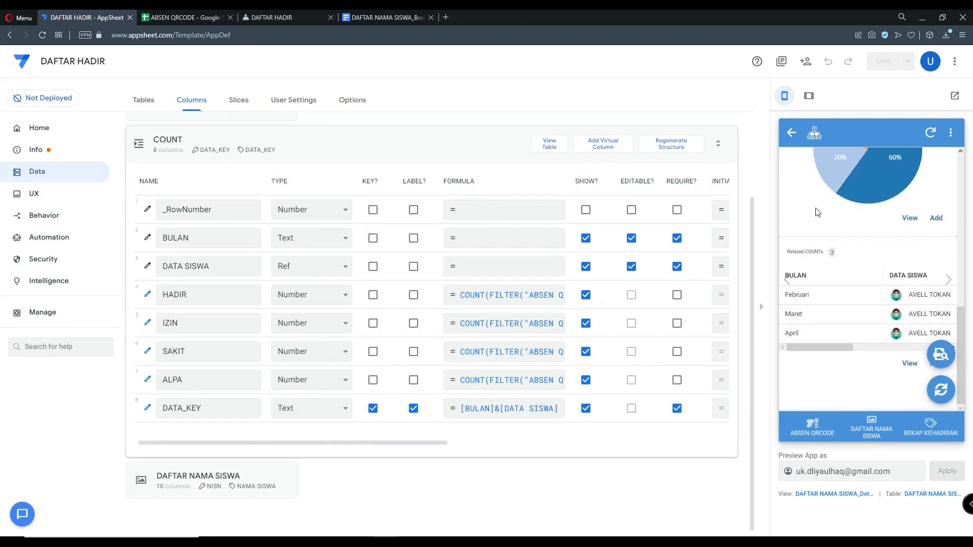
left_click(791, 136)
scroll(339, 380, "up", 3)
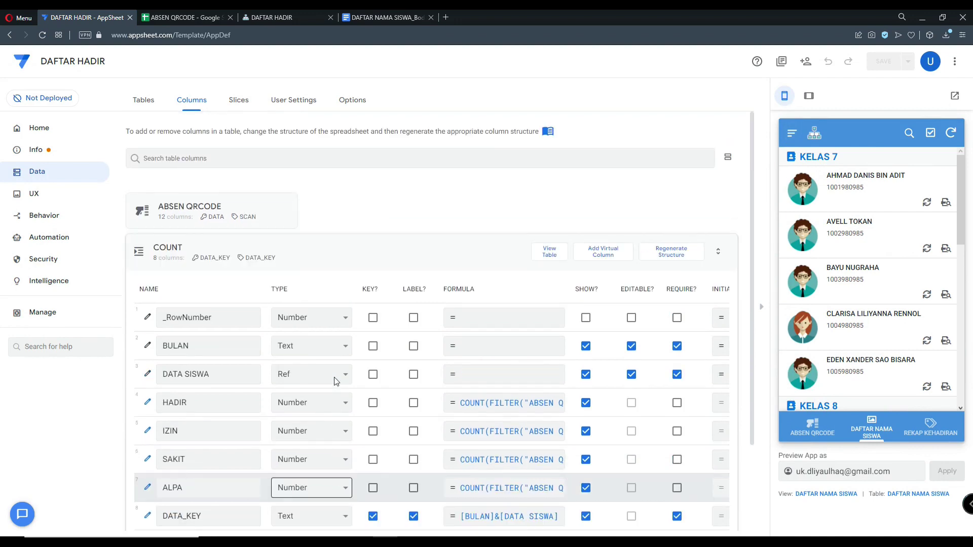
scroll(334, 379, "down", 2)
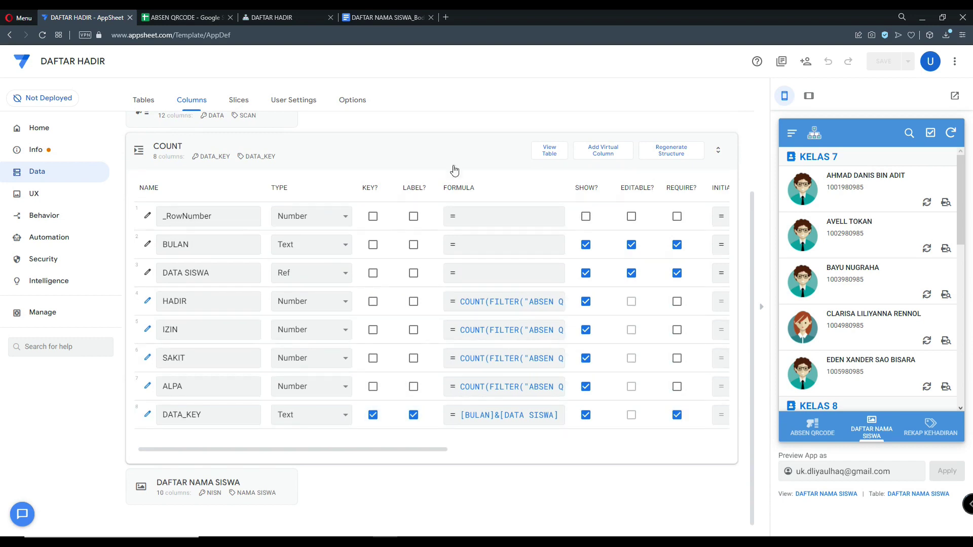
left_click(453, 147)
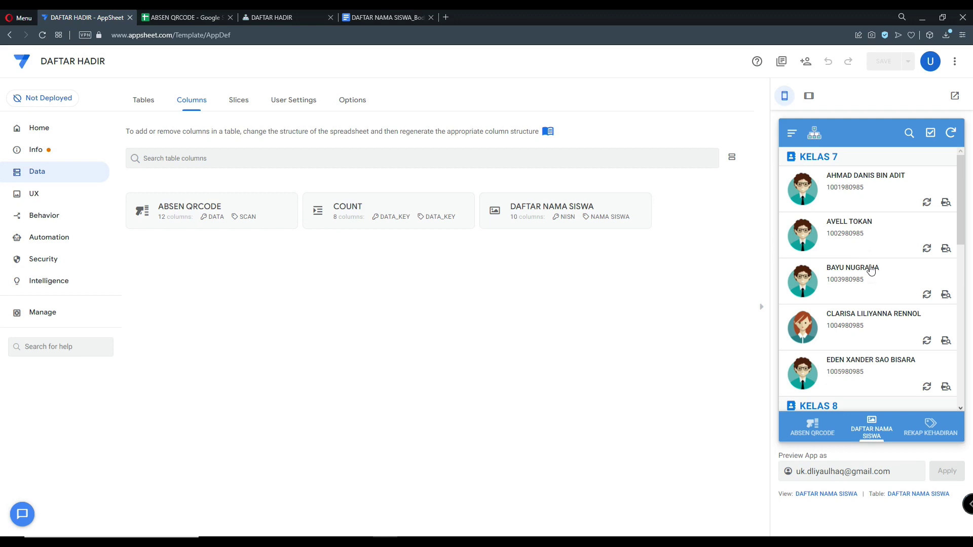
View the third KELAS 7 student's details, switch the preview to tablet layout, and examine the attendance chart and Related COUNTs
left_click(871, 280)
scroll(862, 266, "down", 5)
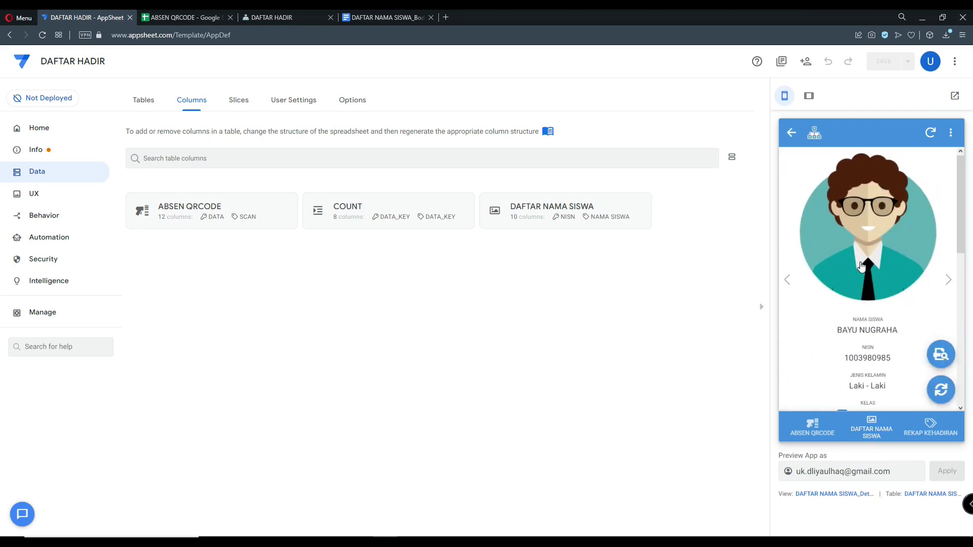
scroll(864, 279, "down", 2)
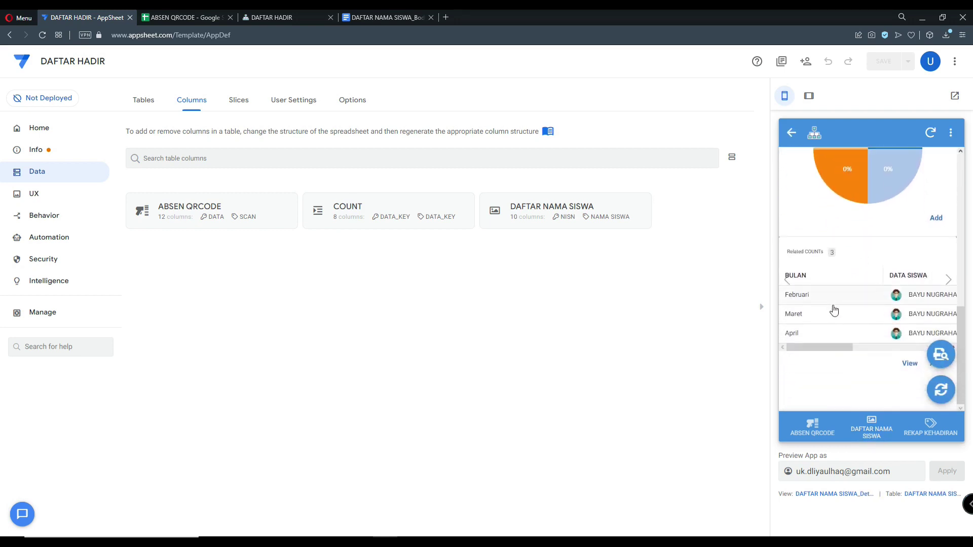
left_click(809, 96)
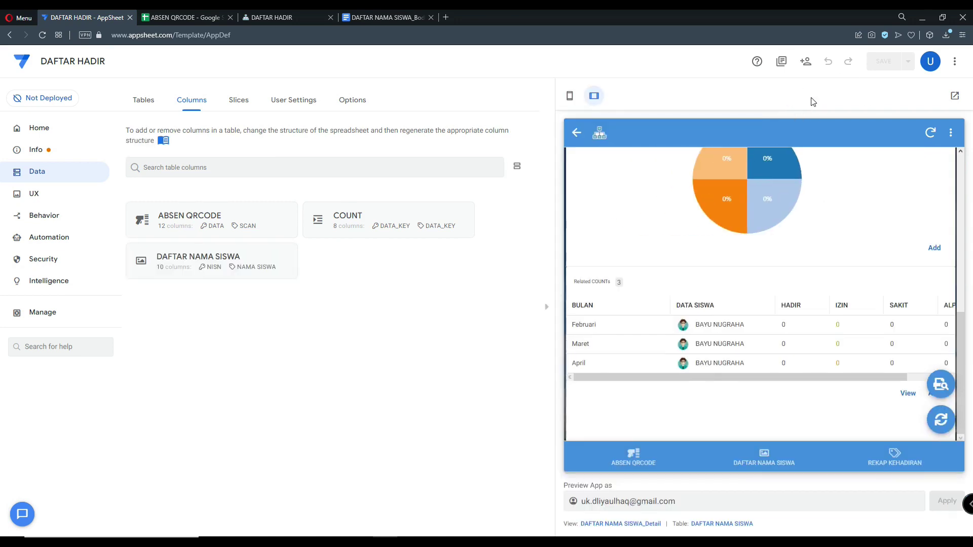
scroll(734, 264, "up", 3)
scroll(760, 267, "down", 3)
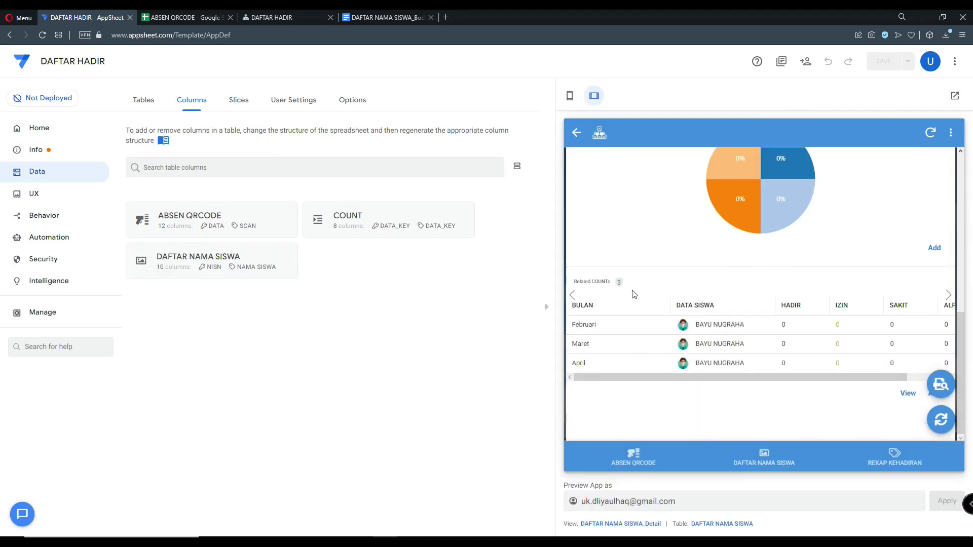
scroll(603, 295, "up", 2)
scroll(645, 337, "down", 2)
scroll(702, 330, "up", 3)
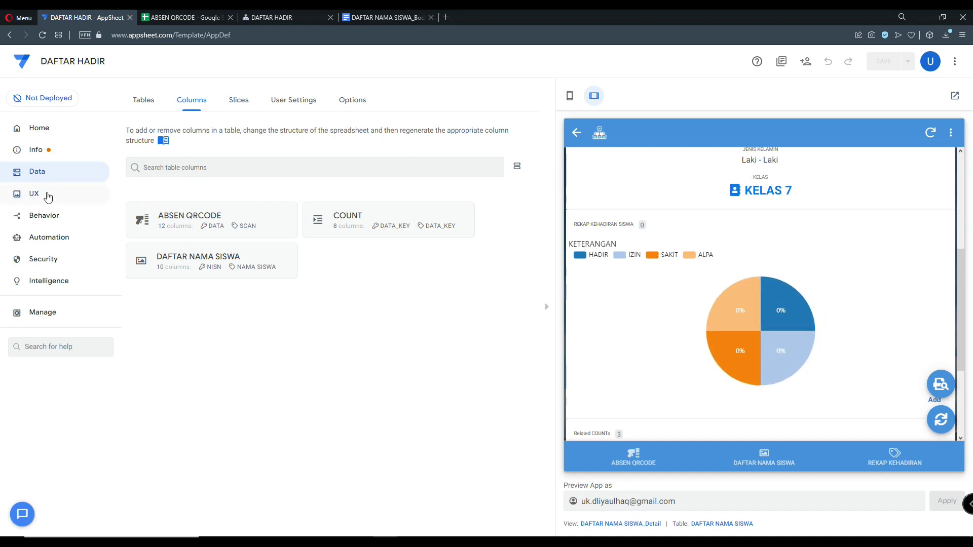
Go to the app's UX views and examine the chart settings of the ABSEN QRCODE_Inline ref view
left_click(49, 198)
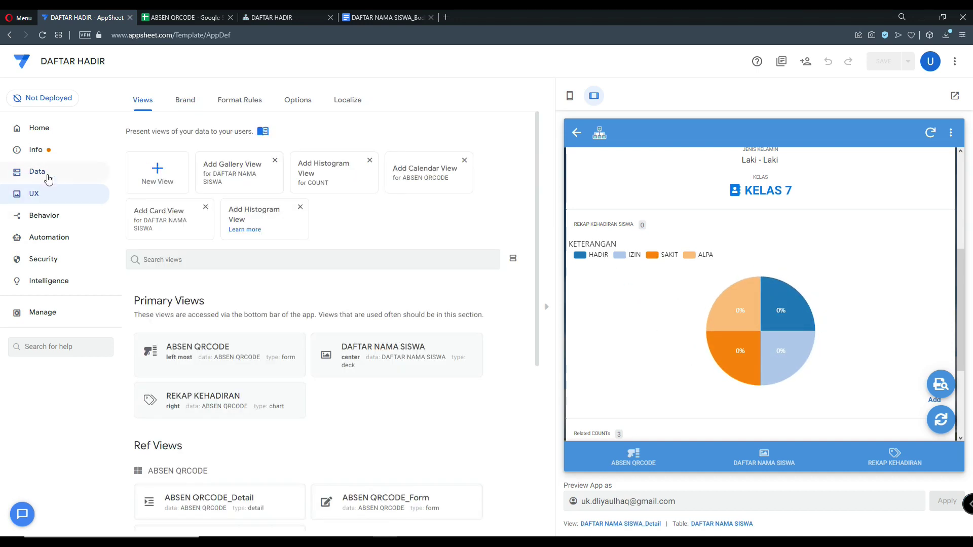
left_click(48, 178)
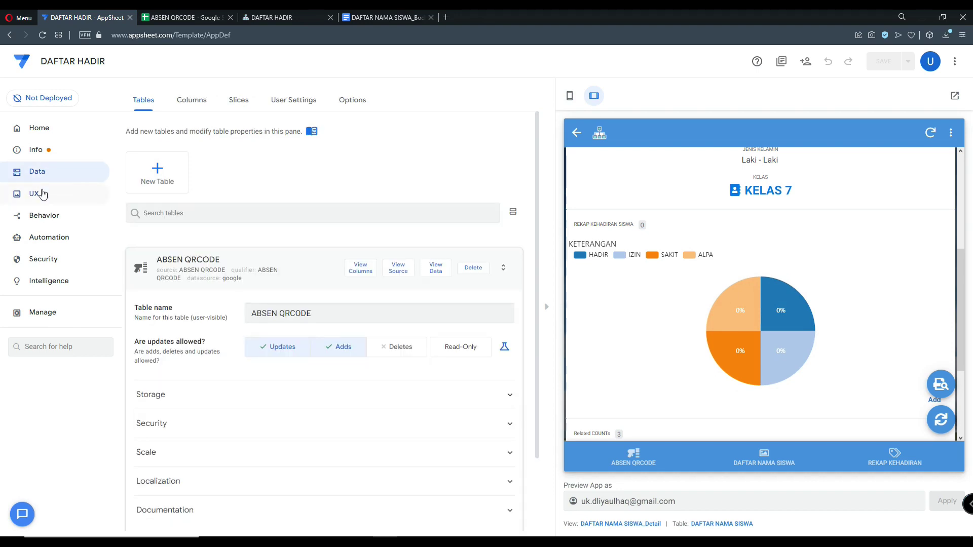
left_click(39, 191)
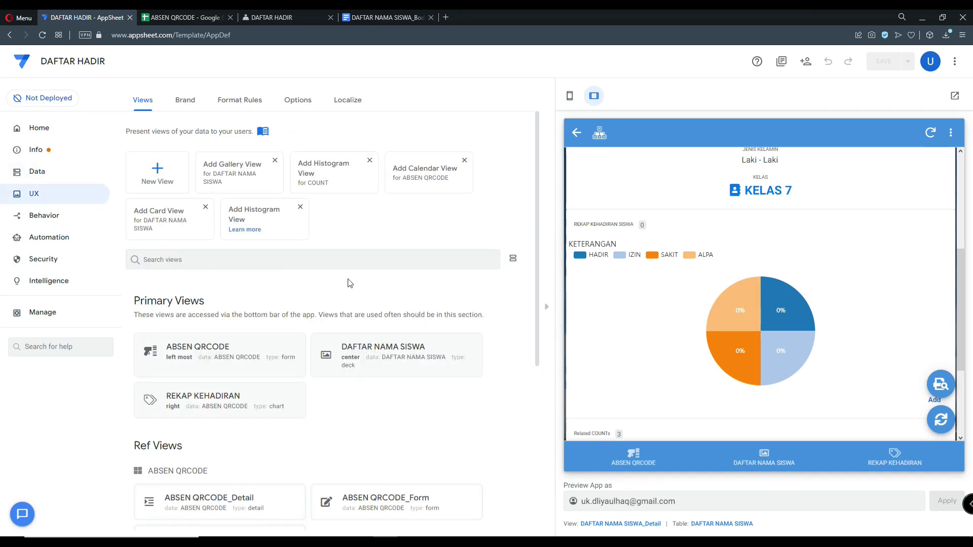
scroll(350, 283, "down", 2)
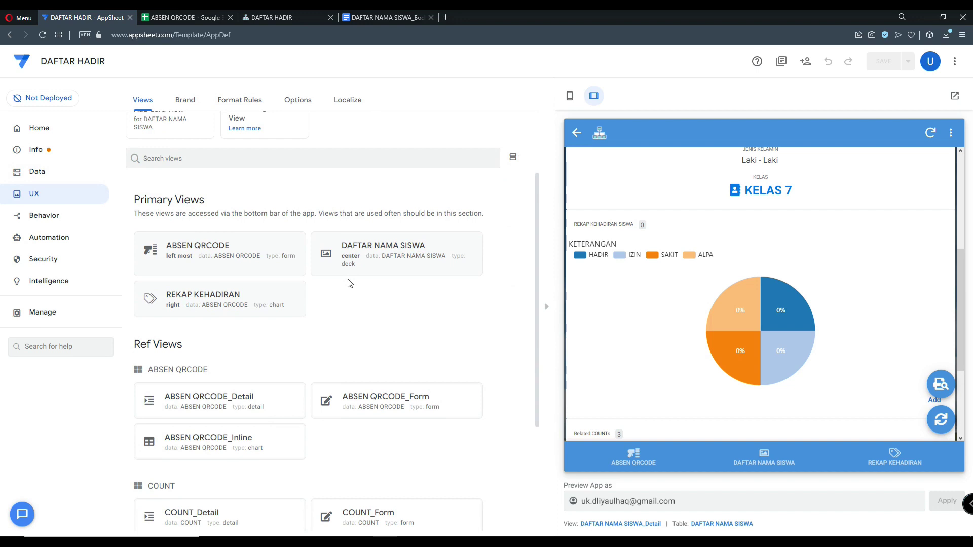
scroll(349, 284, "down", 2)
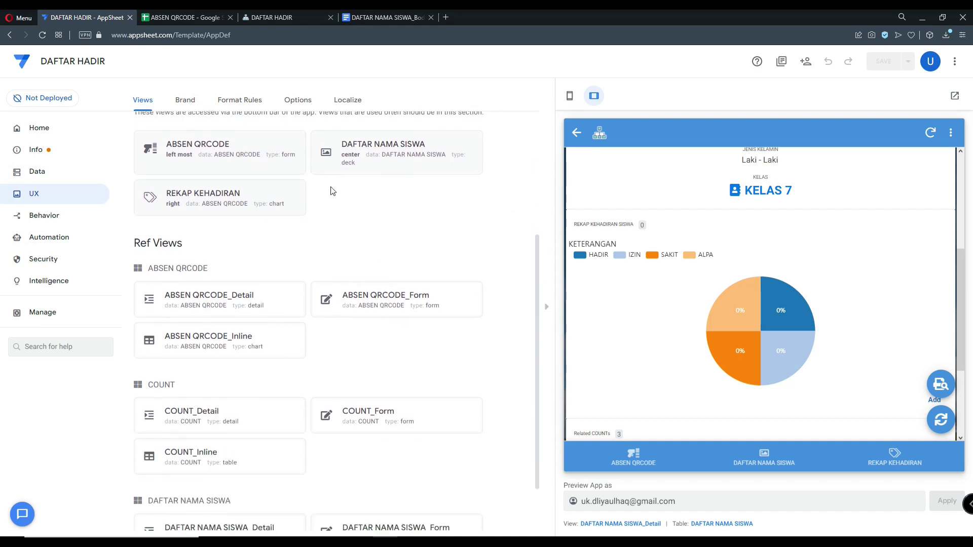
scroll(296, 261, "down", 2)
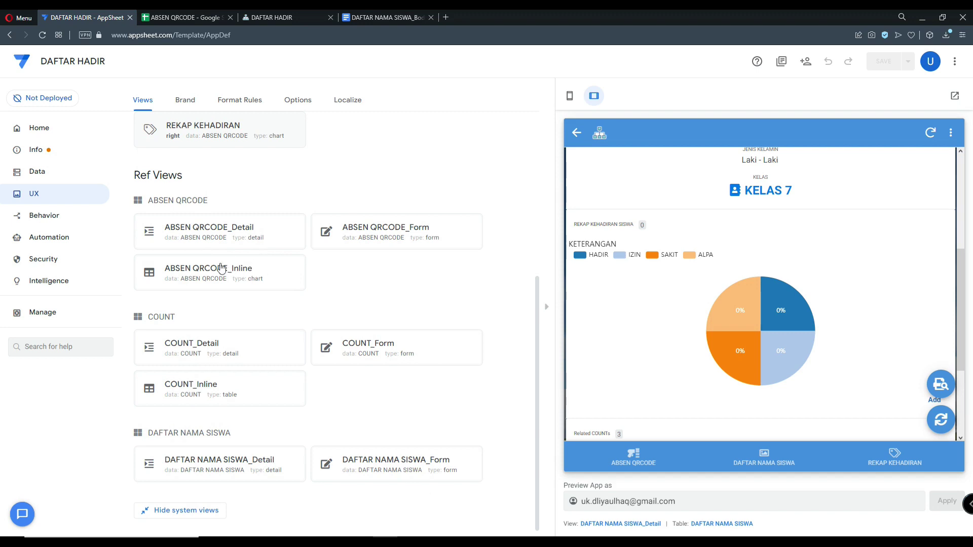
left_click(271, 274)
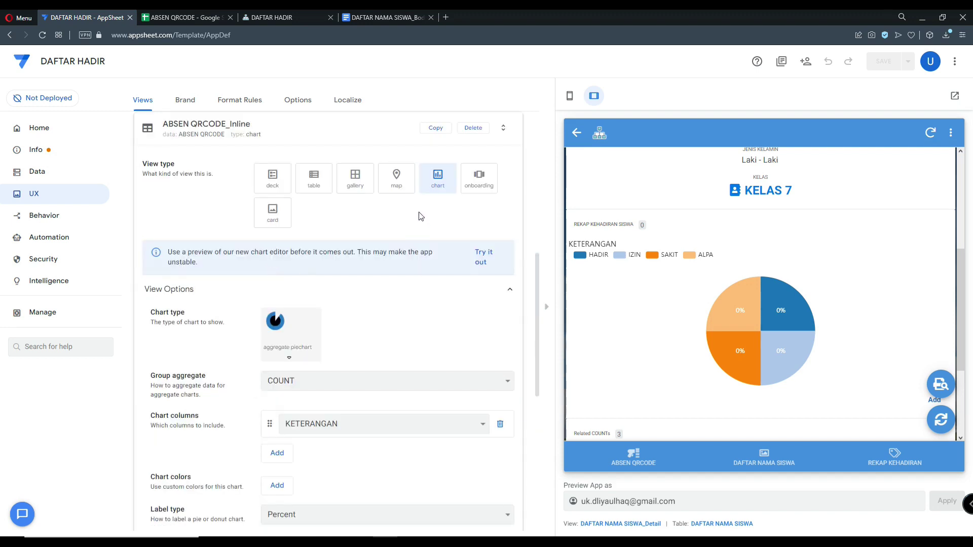
scroll(419, 217, "up", 1)
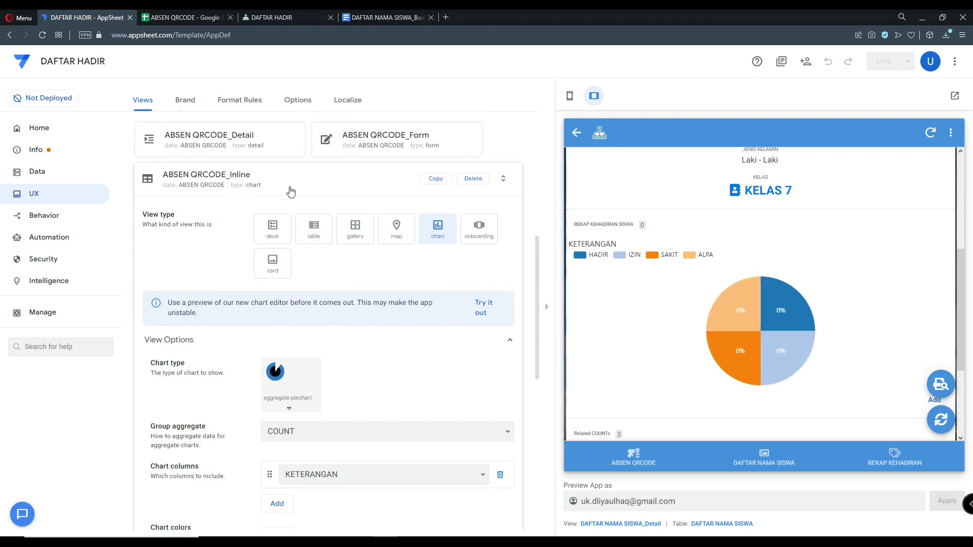
Collapse the ABSEN QRCODE_Inline view, then open the COUNT_Inline ref view and examine its view type and column order
scroll(436, 237, "up", 2)
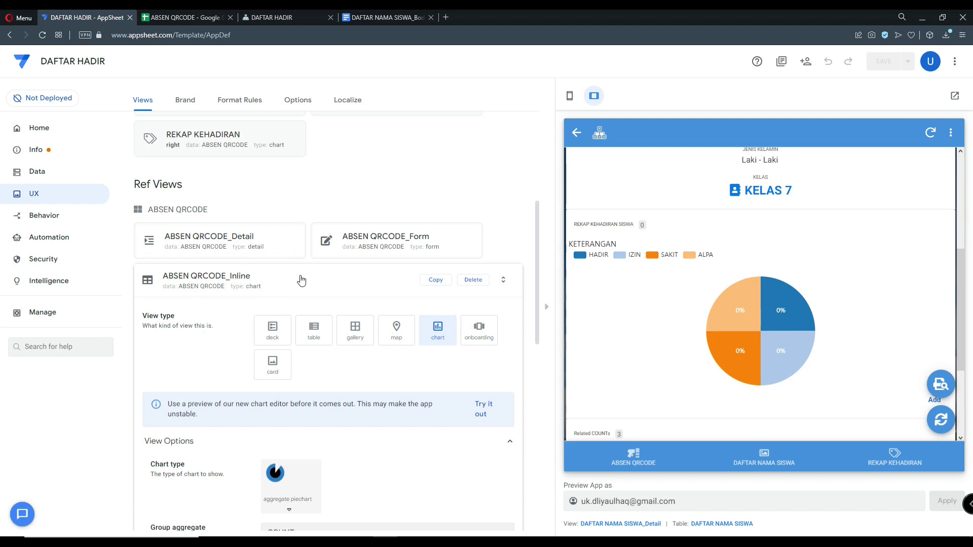
scroll(320, 314, "down", 2)
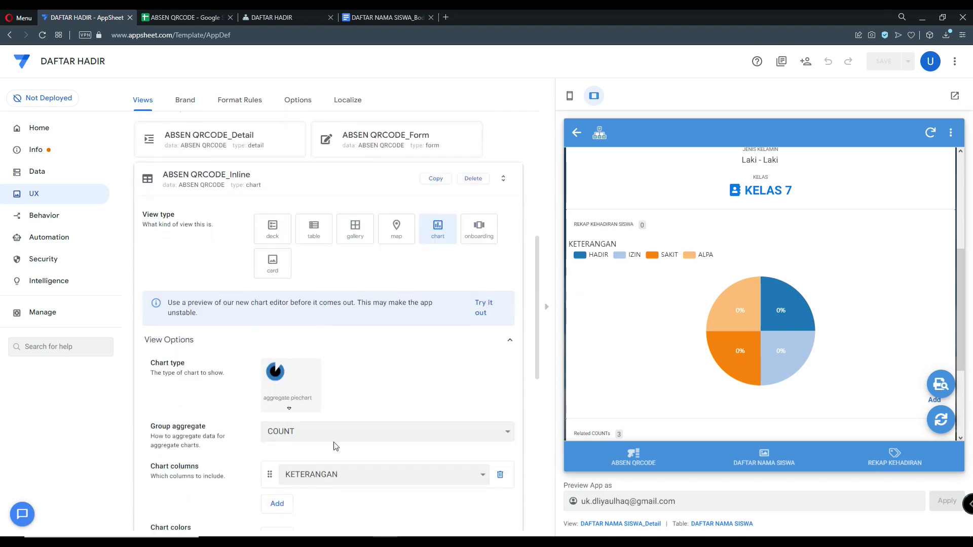
scroll(332, 405, "up", 2)
left_click(337, 291)
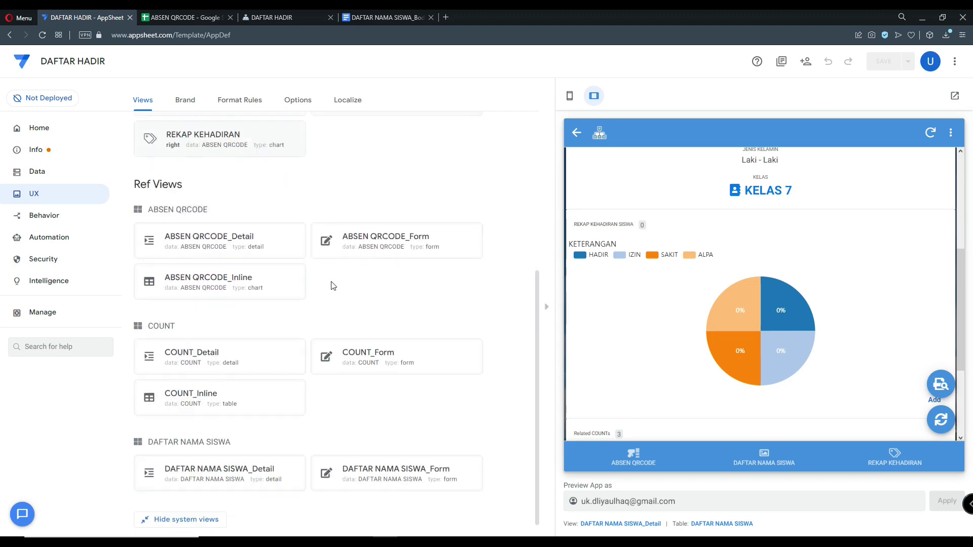
scroll(276, 397, "down", 1)
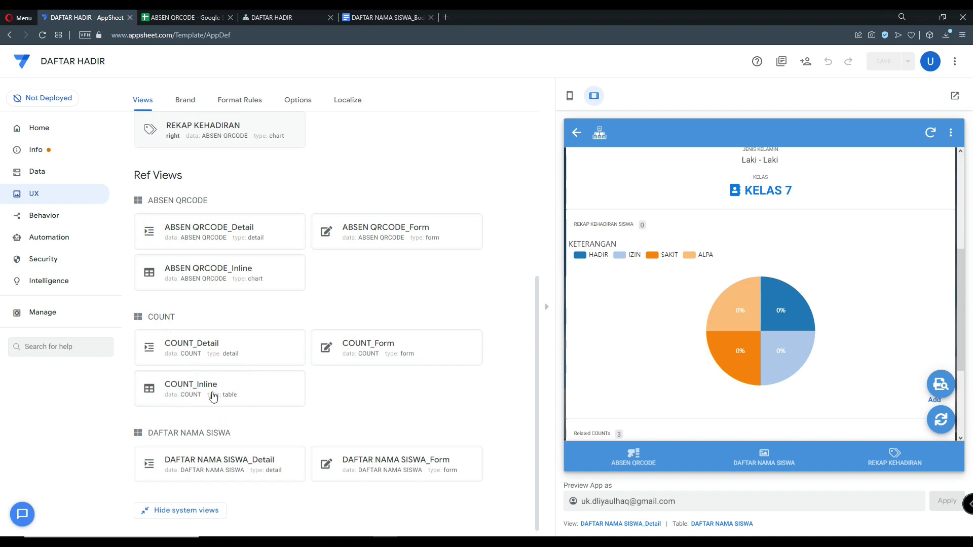
left_click(229, 391)
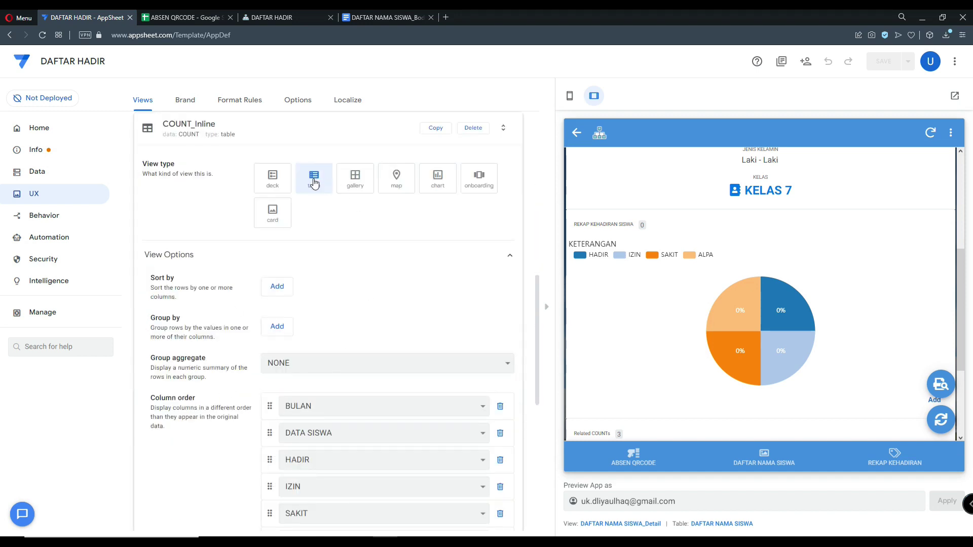
scroll(304, 190, "up", 1)
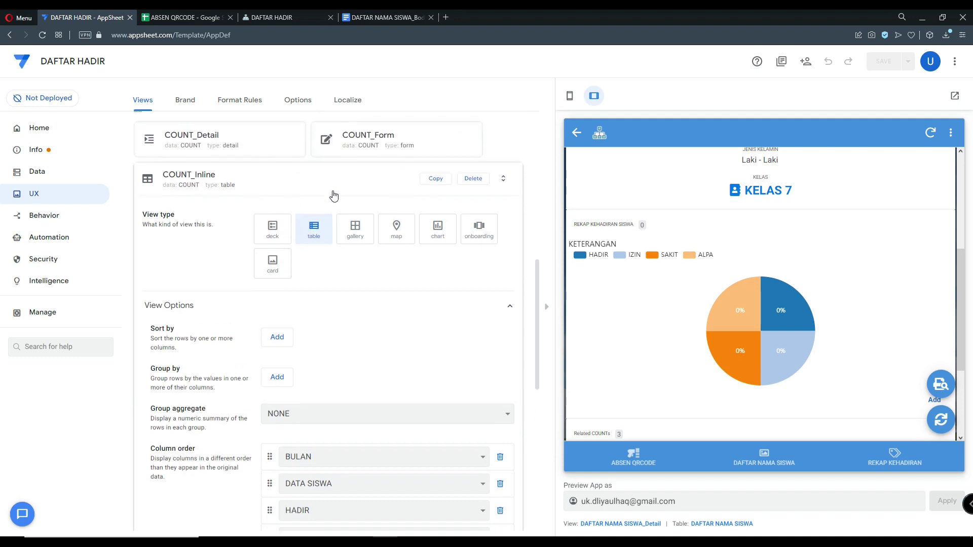
scroll(352, 348, "down", 3)
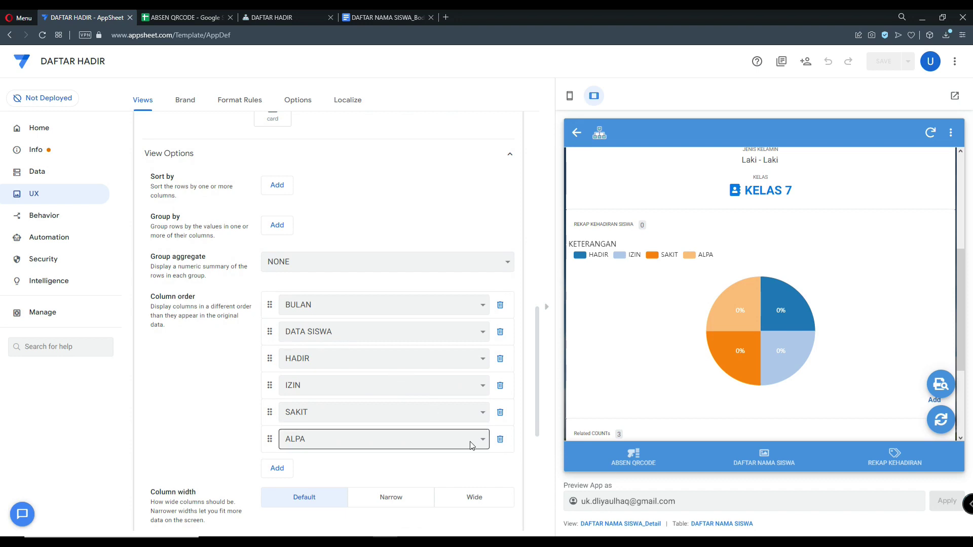
Remove all six entries, from ALPA up to BULAN, from the COUNT_Inline view's column order
left_click(500, 439)
left_click(501, 412)
left_click(499, 385)
left_click(500, 358)
left_click(500, 331)
left_click(500, 306)
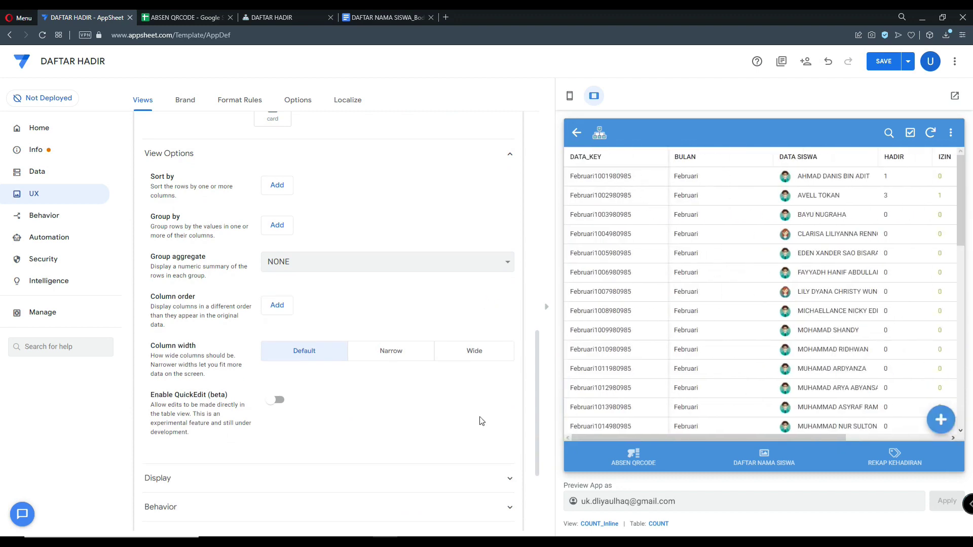
View the second KELAS 7 student's Related COUNTs table in the preview with no column order set
left_click(751, 459)
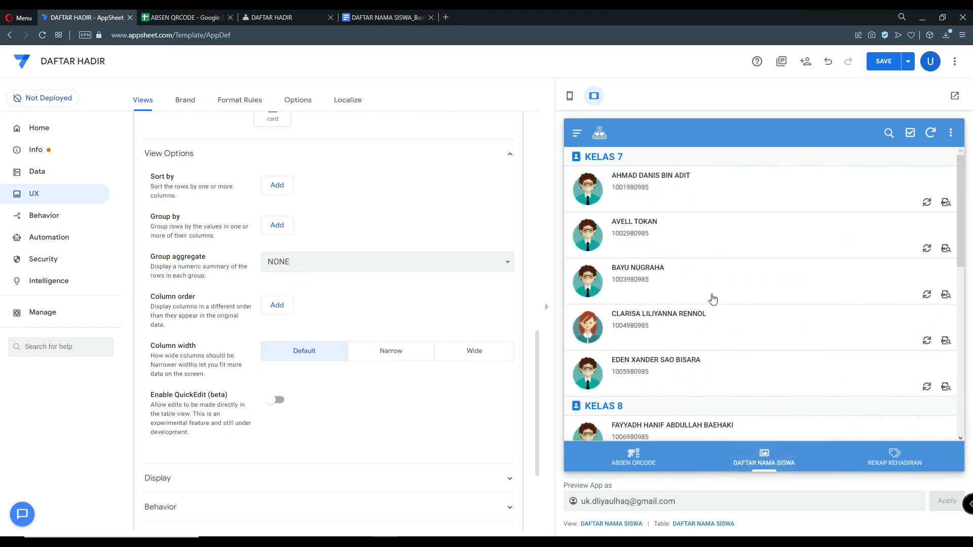
left_click(713, 228)
scroll(717, 239, "down", 8)
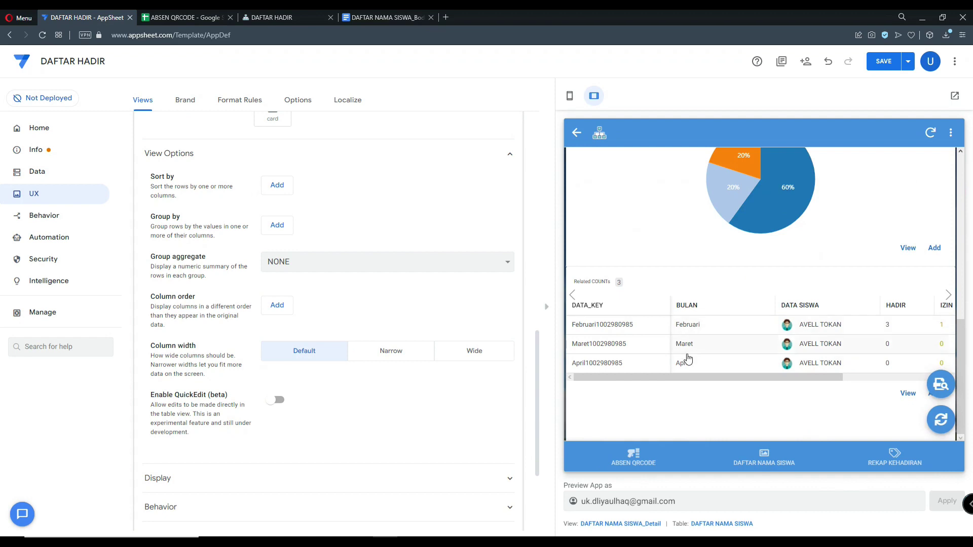
left_click_drag(637, 380, 616, 384)
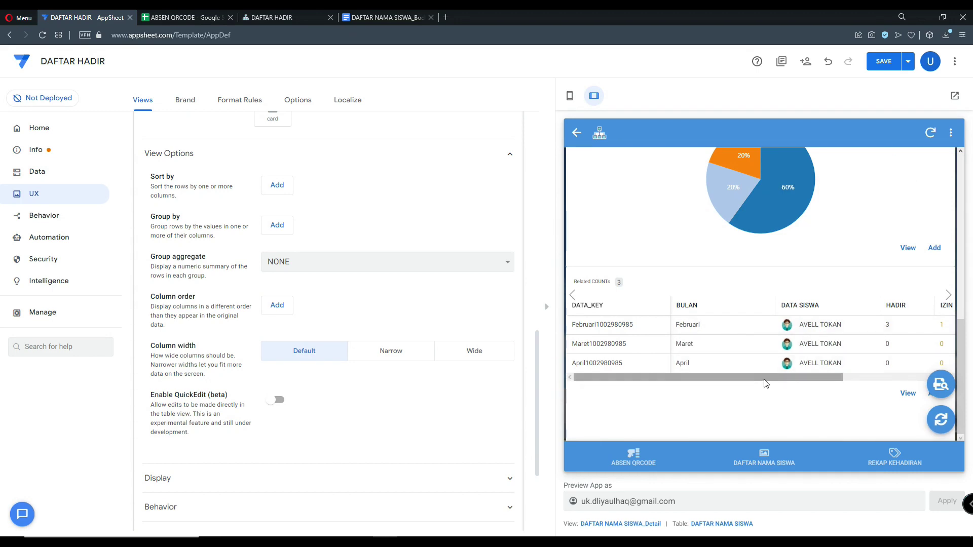
Rebuild COUNT_Inline's column order as BULAN, DATA SISWA, HADIR, IZIN, SAKIT and ALPA, deleting the extra **all other columns** and _RowNumber entries
left_click(277, 306)
left_click(278, 333)
left_click(278, 361)
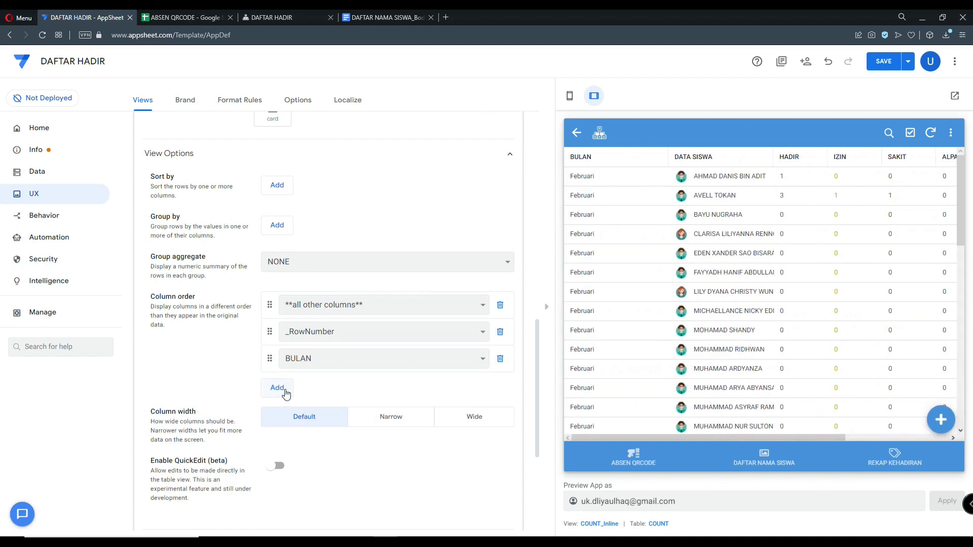
left_click(285, 391)
left_click(284, 417)
left_click(283, 442)
left_click(283, 469)
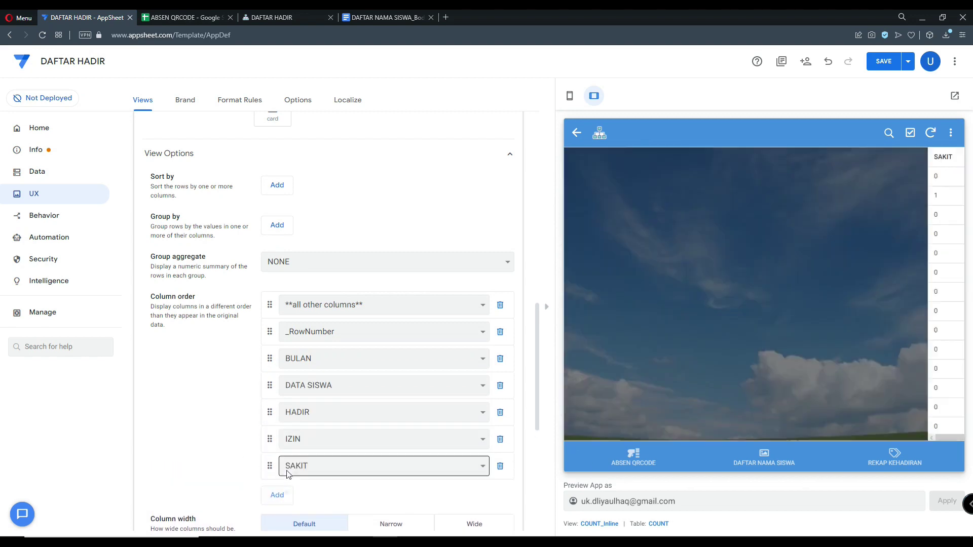
left_click(278, 495)
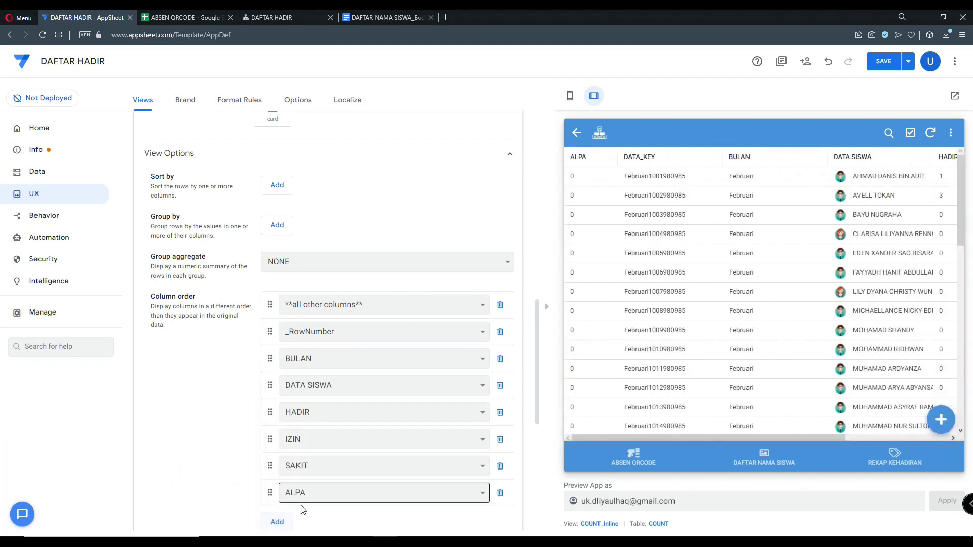
left_click(500, 307)
left_click(500, 306)
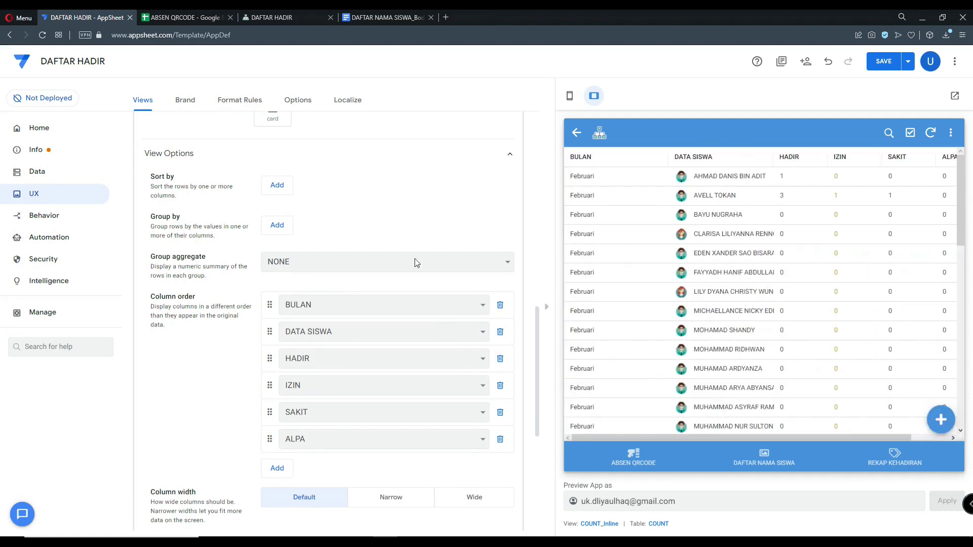
Check the second KELAS 7 student's Related COUNTs columns in the preview, then save the app
left_click(741, 464)
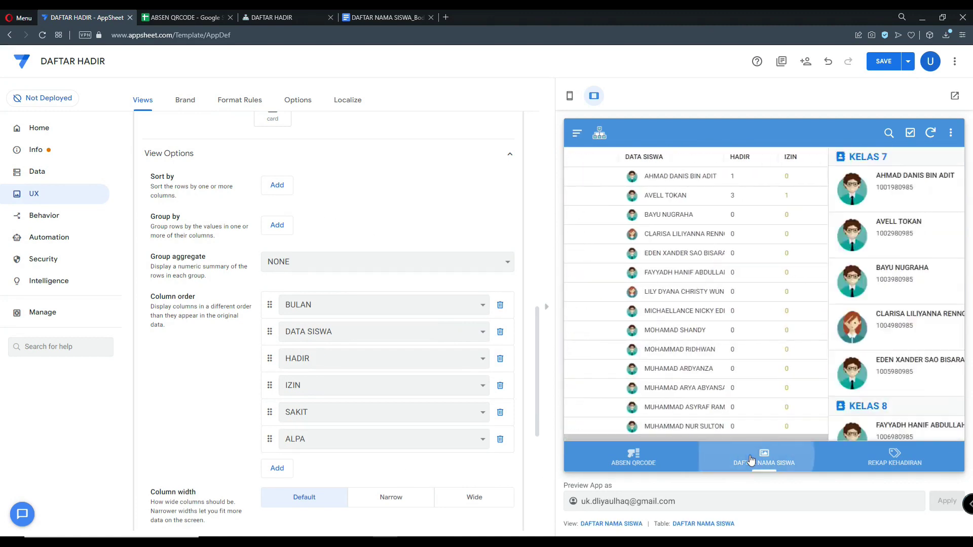
left_click(715, 225)
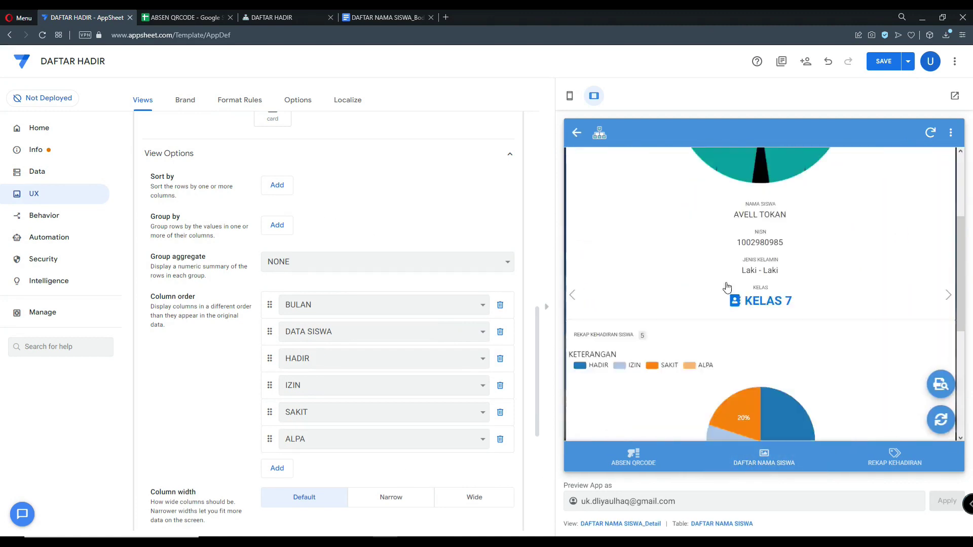
scroll(685, 304, "down", 4)
left_click_drag(688, 381, 659, 380)
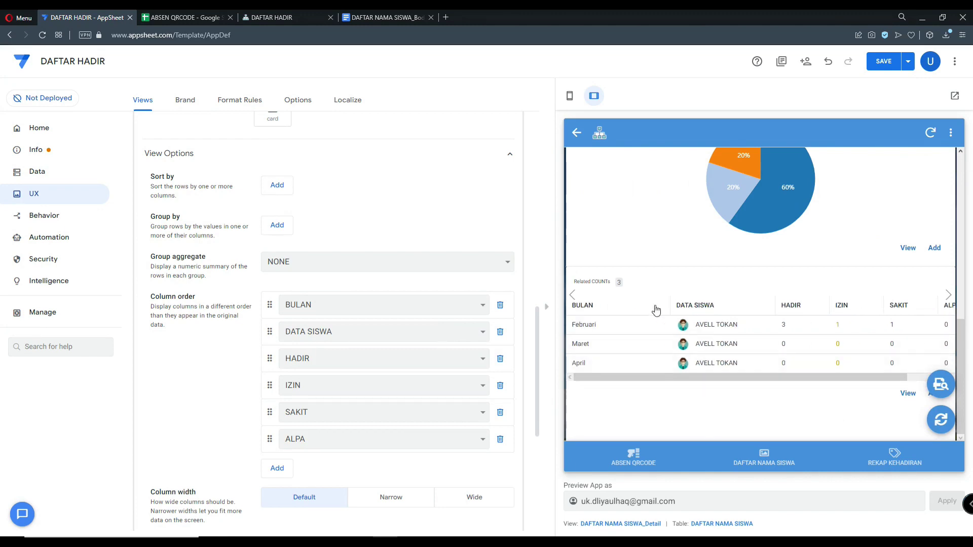
left_click(885, 62)
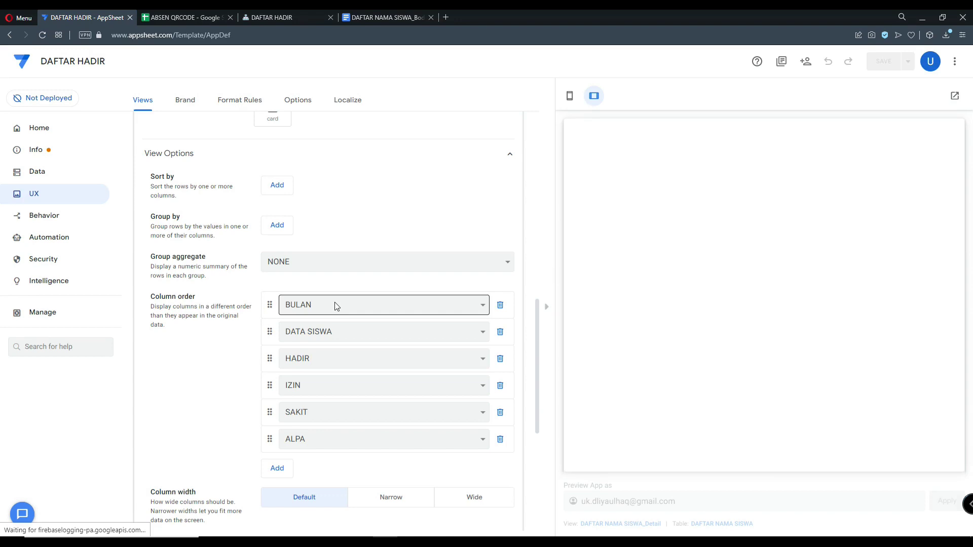
Collapse the COUNT_Inline view's settings and return the app preview to the DAFTAR NAMA SISWA list
scroll(327, 305, "up", 8)
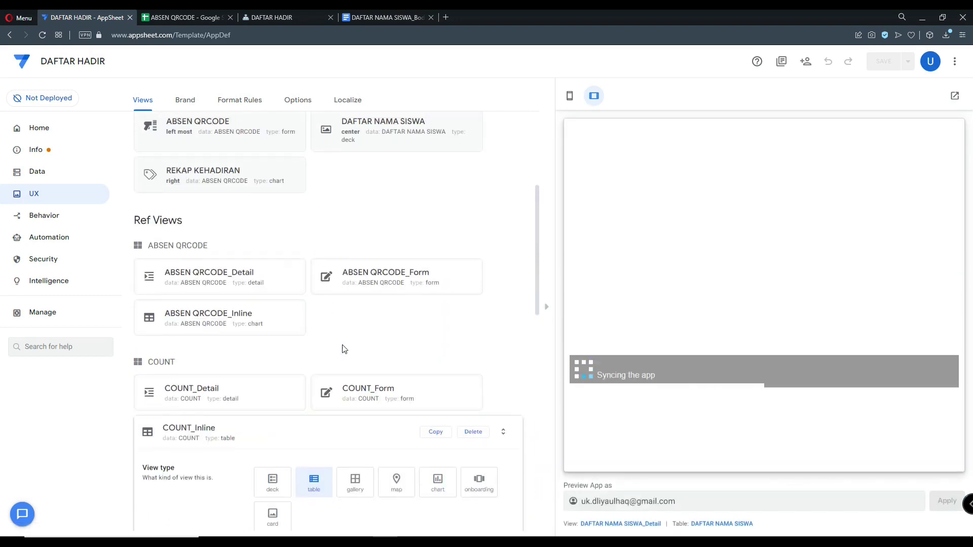
scroll(347, 348, "up", 4)
scroll(355, 365, "down", 5)
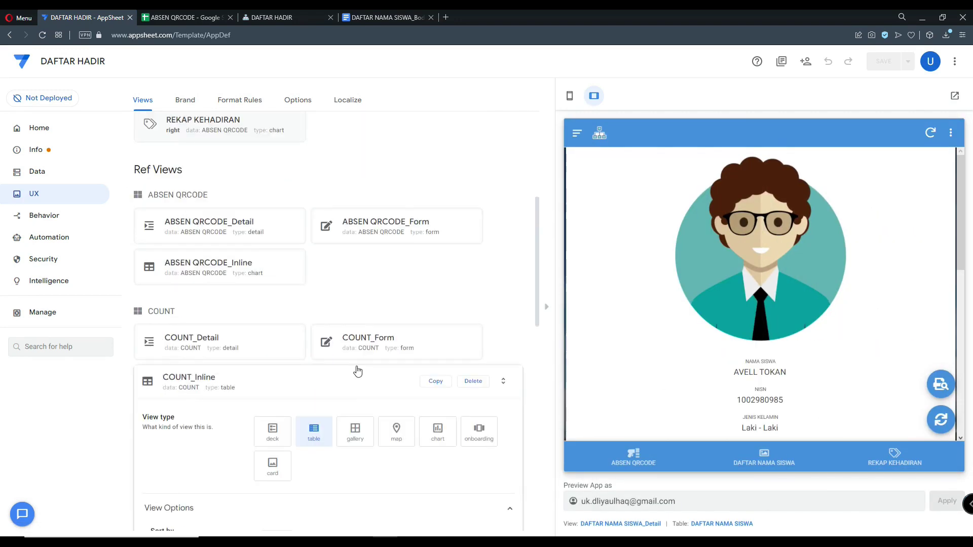
left_click(357, 371)
left_click(766, 458)
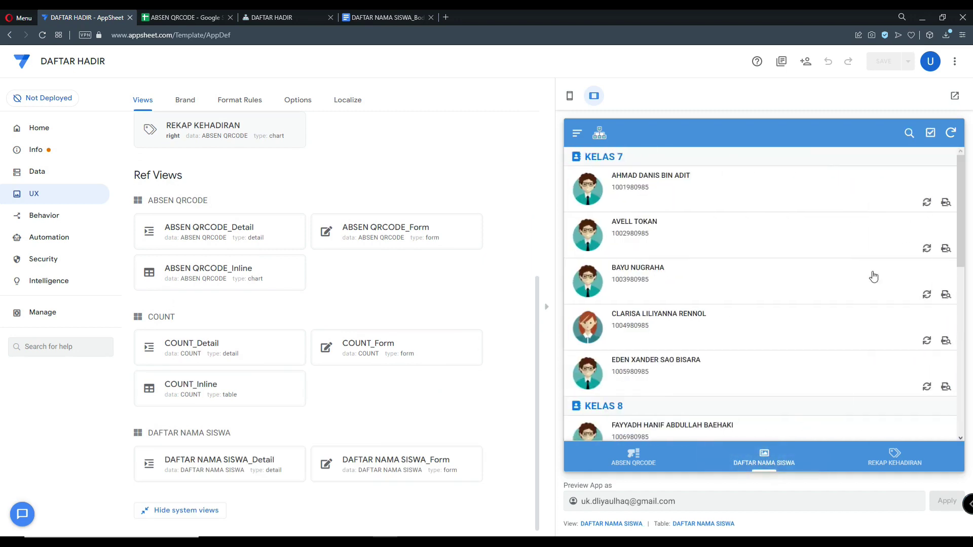
scroll(693, 290, "down", 1)
scroll(694, 290, "up", 1)
Go to the automation bots, switch the preview to phone layout, and open the DAFTAR NAMA SISWA bot with its settings shown
left_click(78, 243)
left_click(569, 96)
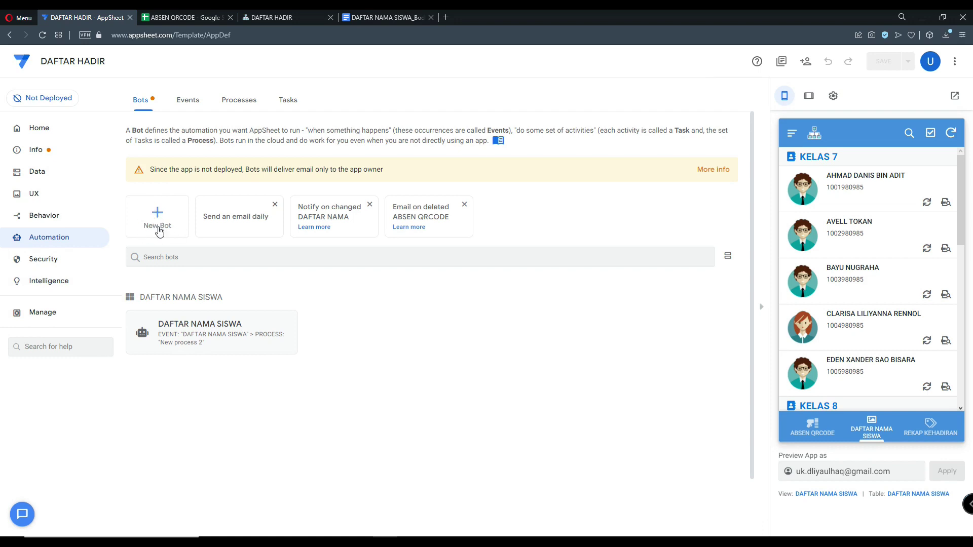
left_click(197, 325)
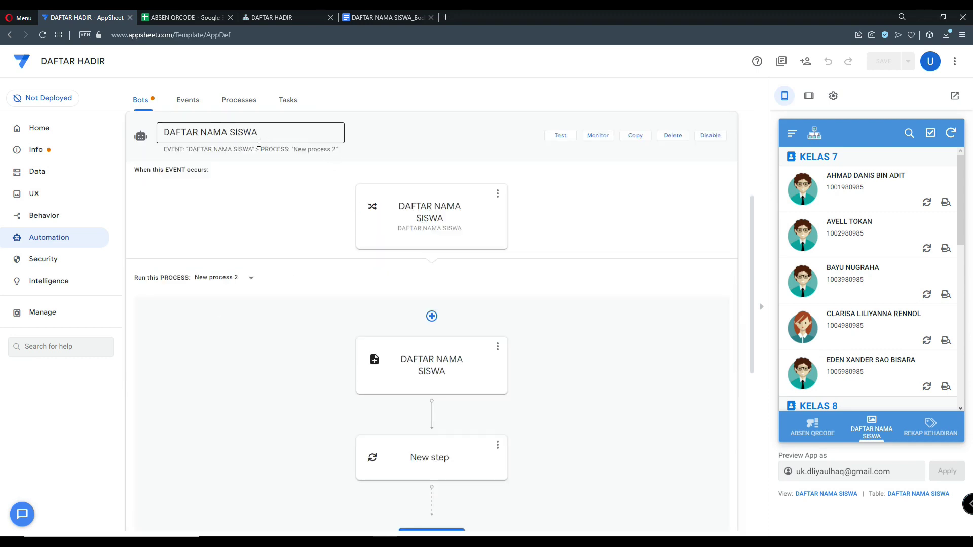
left_click(189, 183)
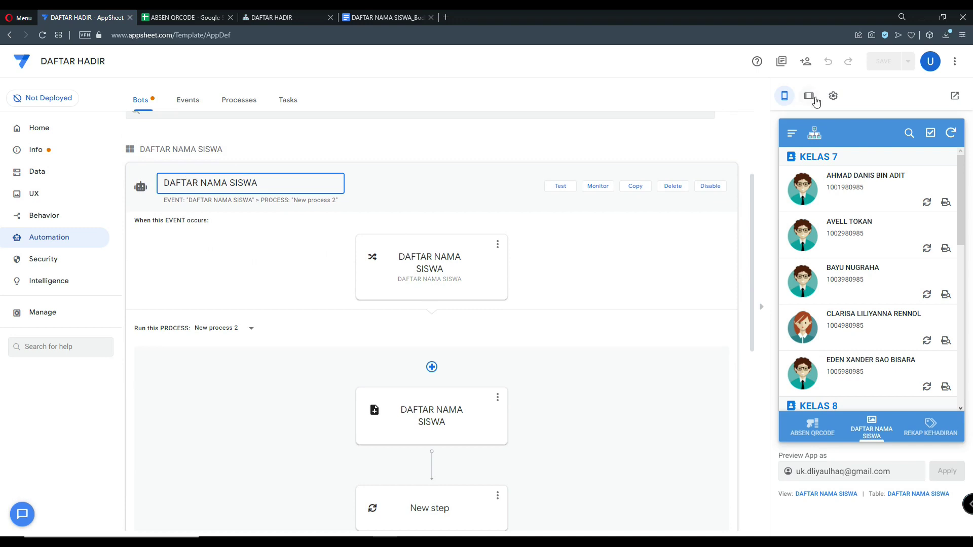
left_click(833, 97)
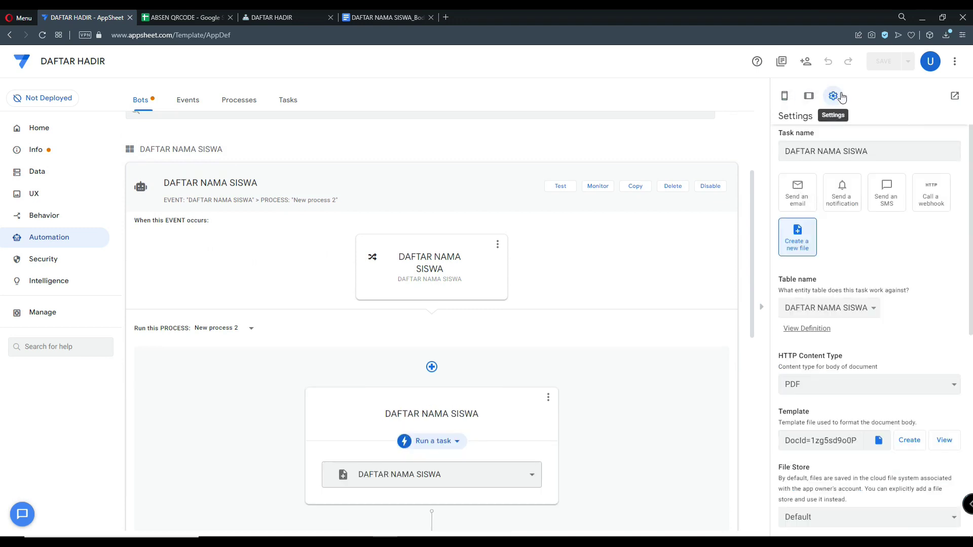
Examine the DAFTAR NAMA SISWA event's change type and table, and open its condition in the Expression Assistant
left_click(433, 263)
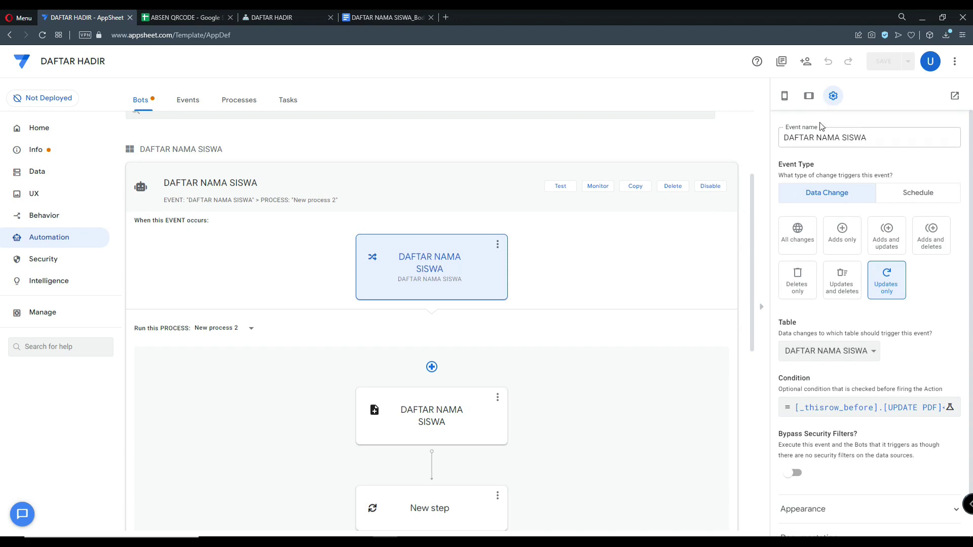
left_click(877, 136)
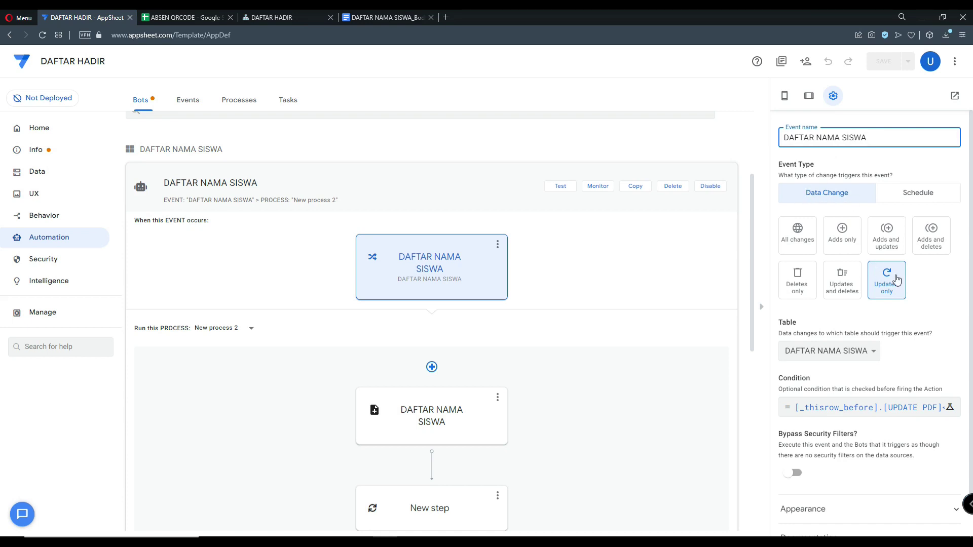
scroll(893, 283, "down", 1)
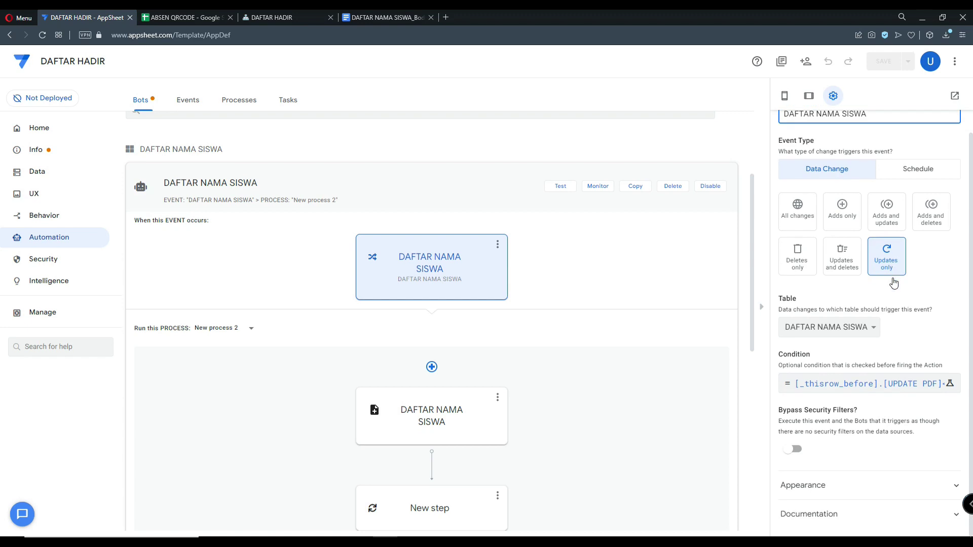
left_click(868, 385)
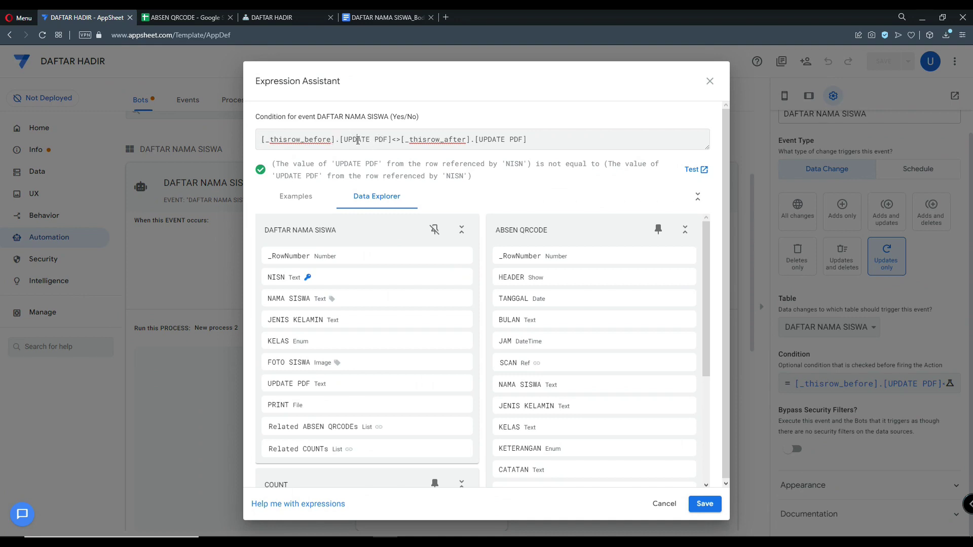
Locate the UPDATE PDF column in the ABSEN QRCODE spreadsheet's DAFTAR NAMA SISWA sheet, then return to the AppSheet editor
left_click(196, 16)
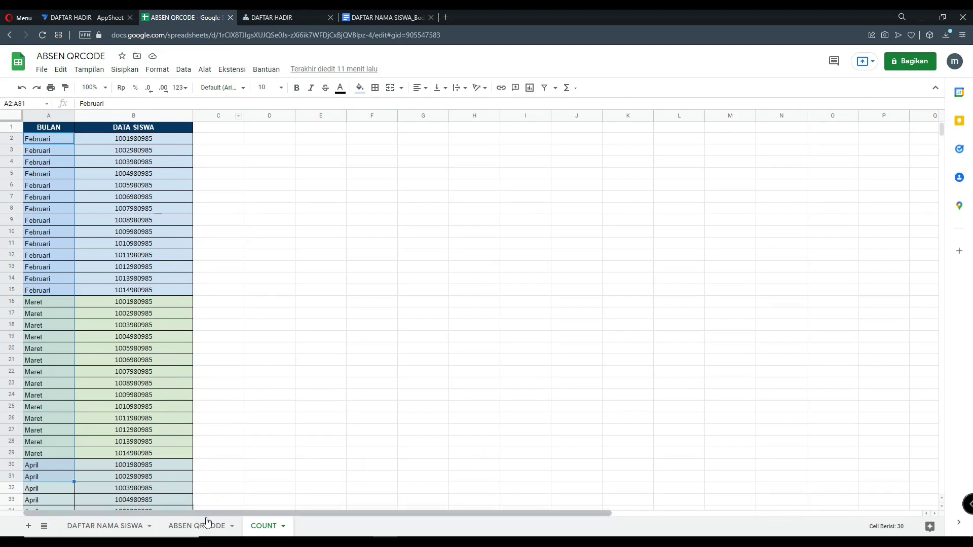
left_click(142, 527)
left_click(373, 130)
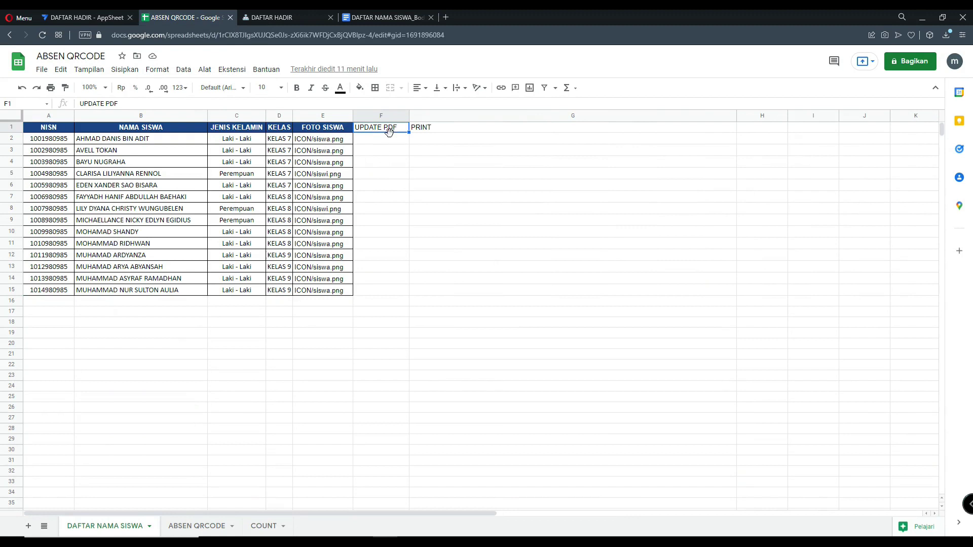
left_click(84, 17)
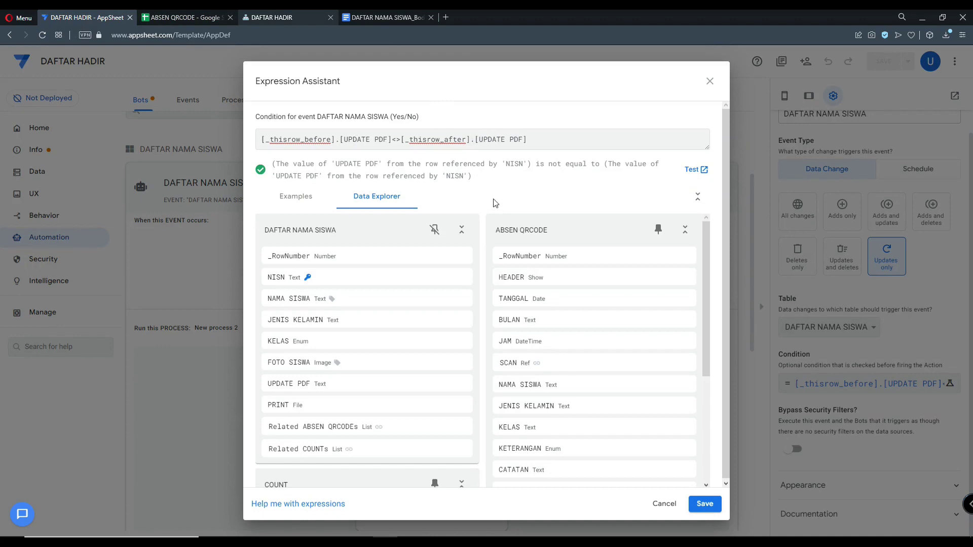
Enlarge the page to 150% and examine the before-and-after UPDATE PDF comparison in the event condition
key("ctrl+plus")
key("ctrl+plus")
key("ctrl+plus")
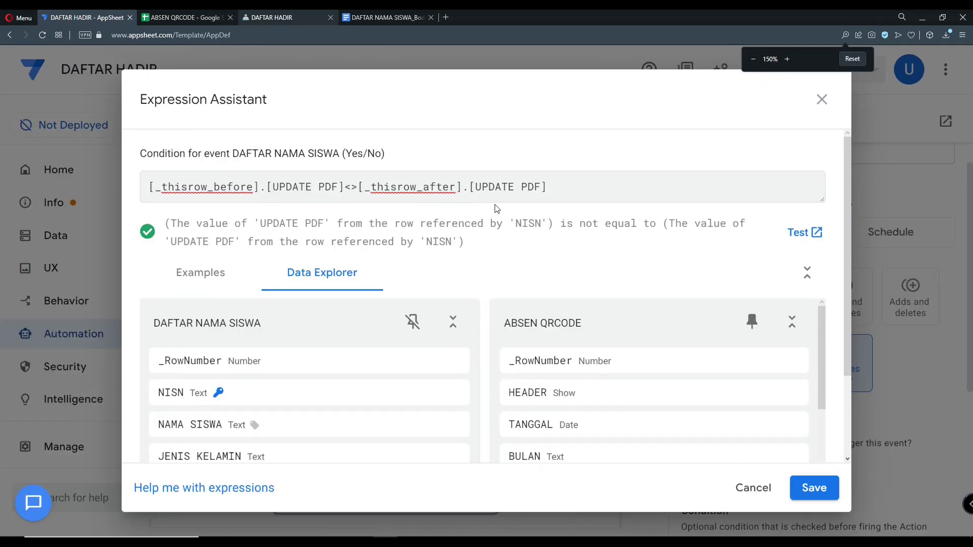
left_click(491, 199)
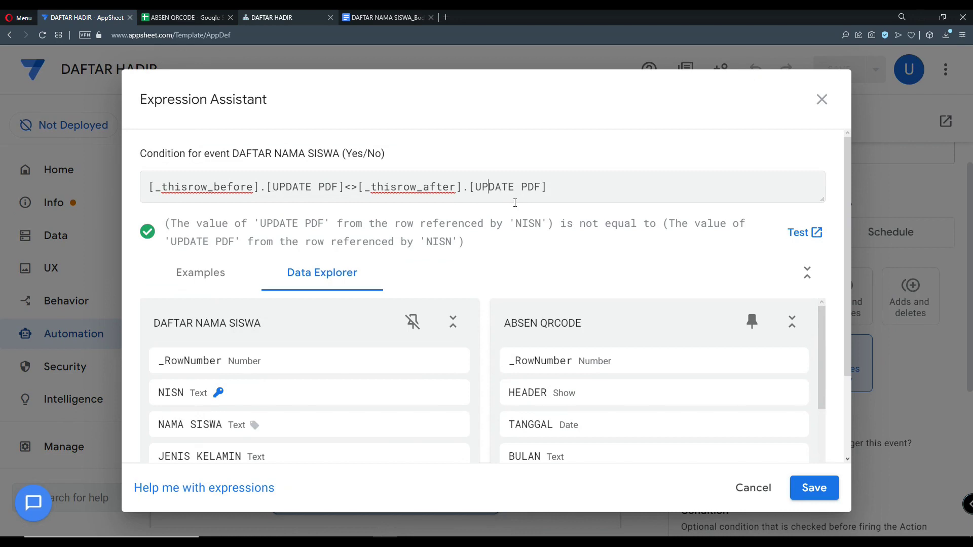
Reduce the page zoom to 90% and close the event condition's Expression Assistant without saving
key("ctrl+minus")
key("ctrl+minus")
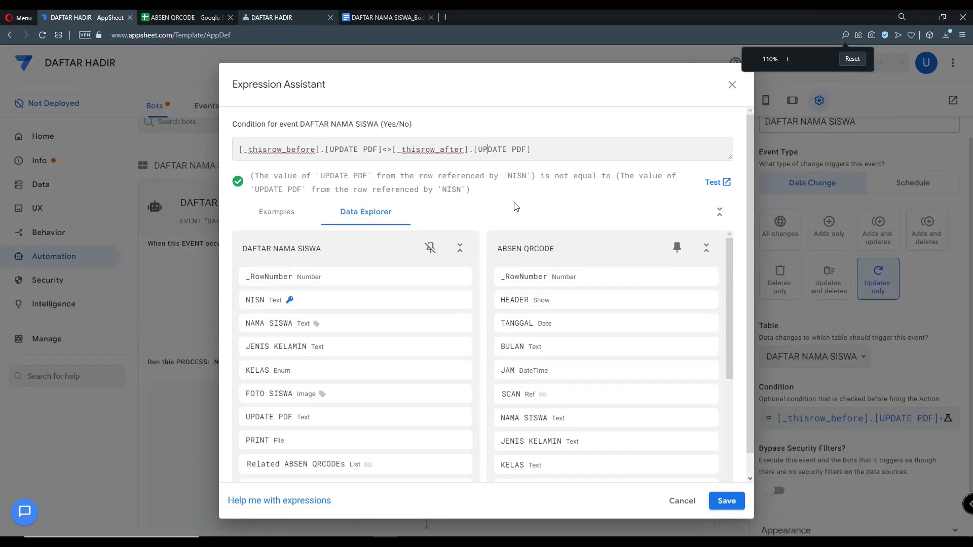
key("ctrl+minus")
key("ctrl+minus")
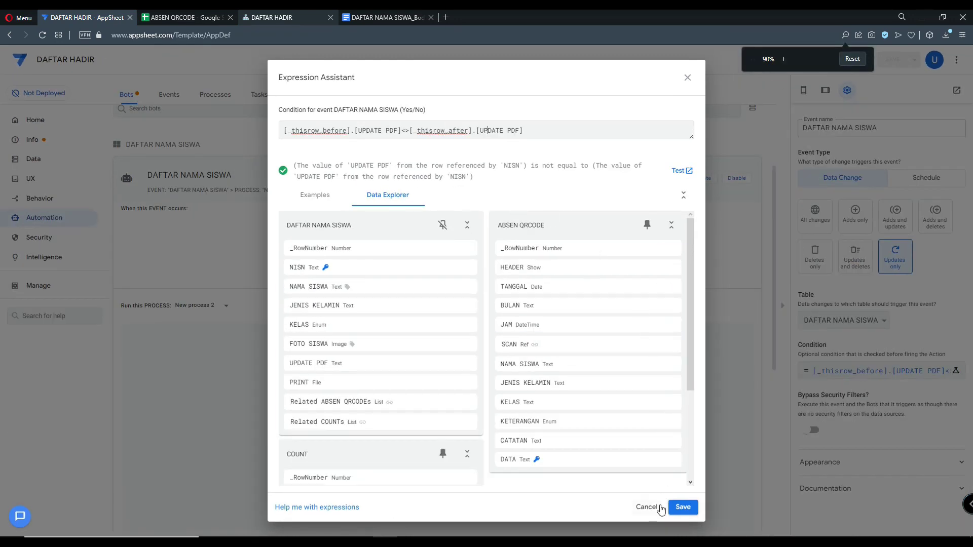
left_click(646, 507)
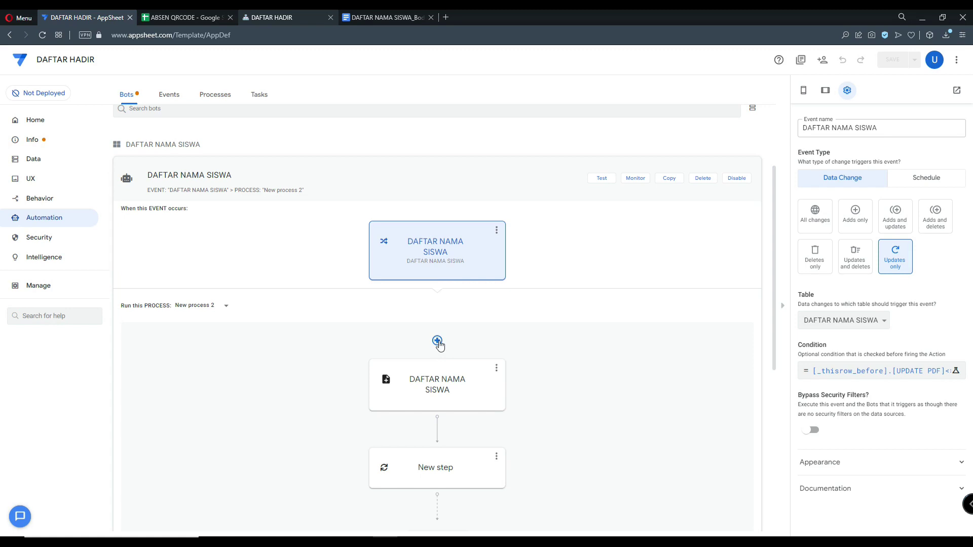
left_click(496, 232)
left_click(499, 306)
scroll(433, 360, "down", 3)
scroll(467, 315, "up", 3)
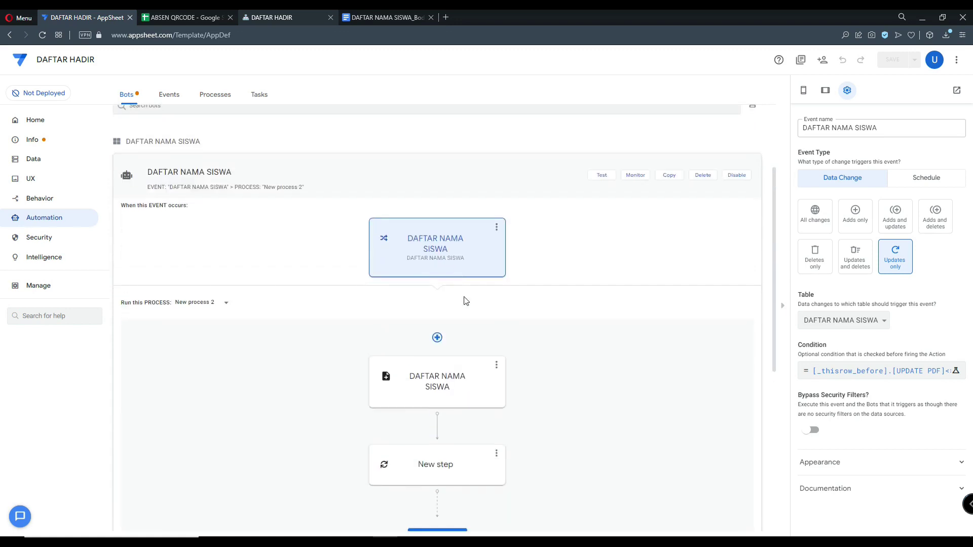
Open the DAFTAR NAMA SISWA task in the bot's process and examine its file creation settings, including the table choices, template and folder path
left_click(433, 379)
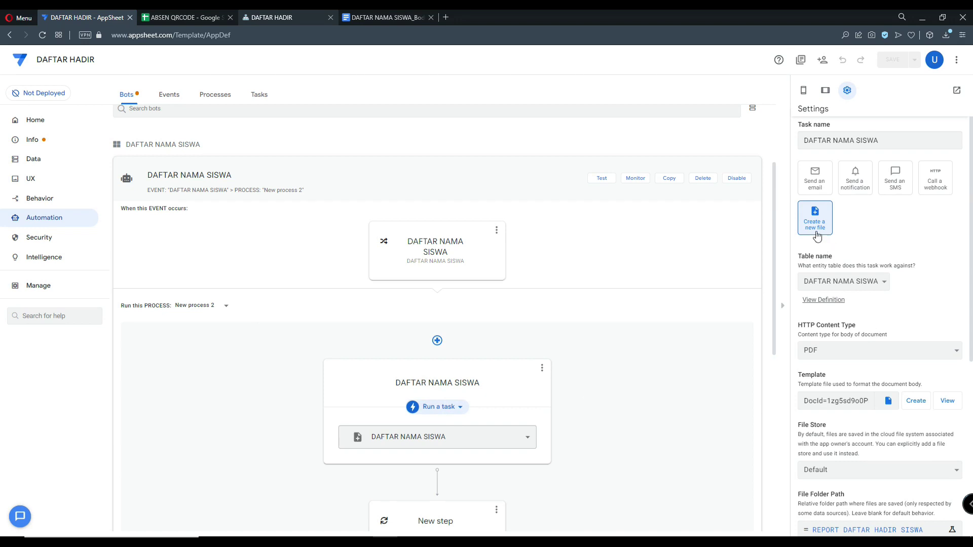
left_click(862, 139)
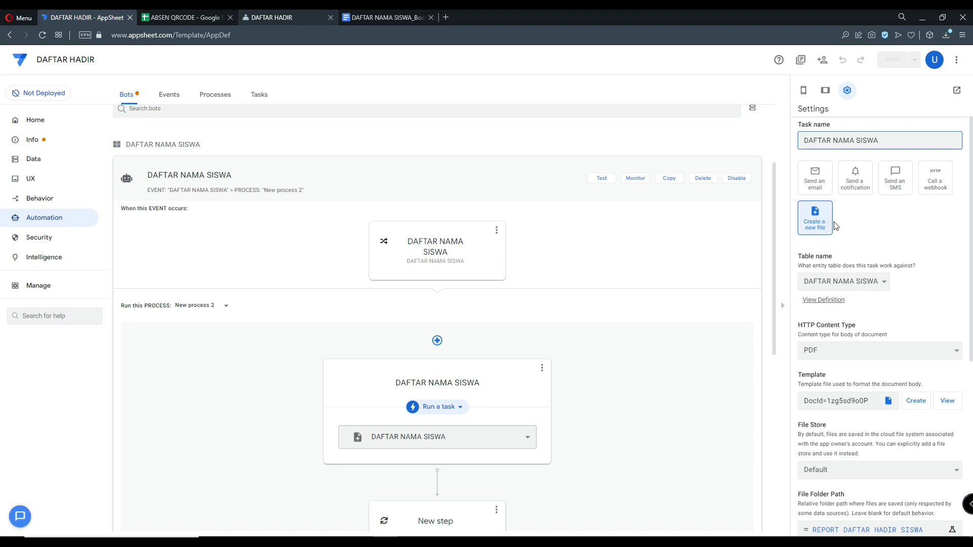
scroll(826, 239, "down", 1)
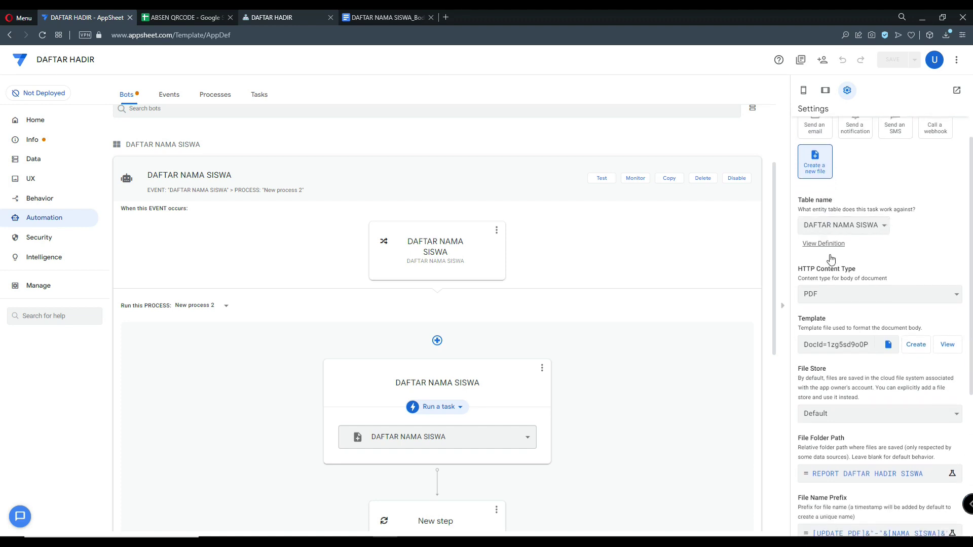
scroll(832, 259, "down", 1)
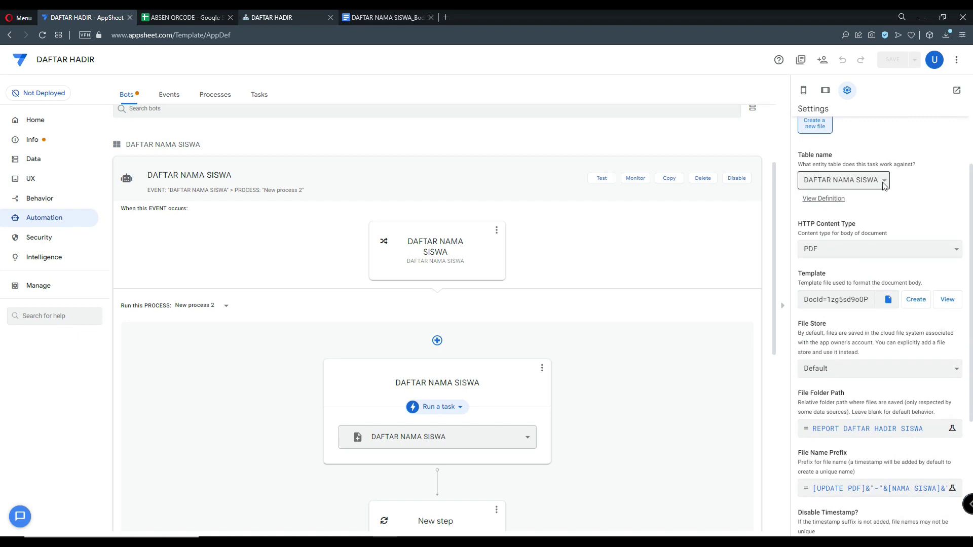
left_click(836, 182)
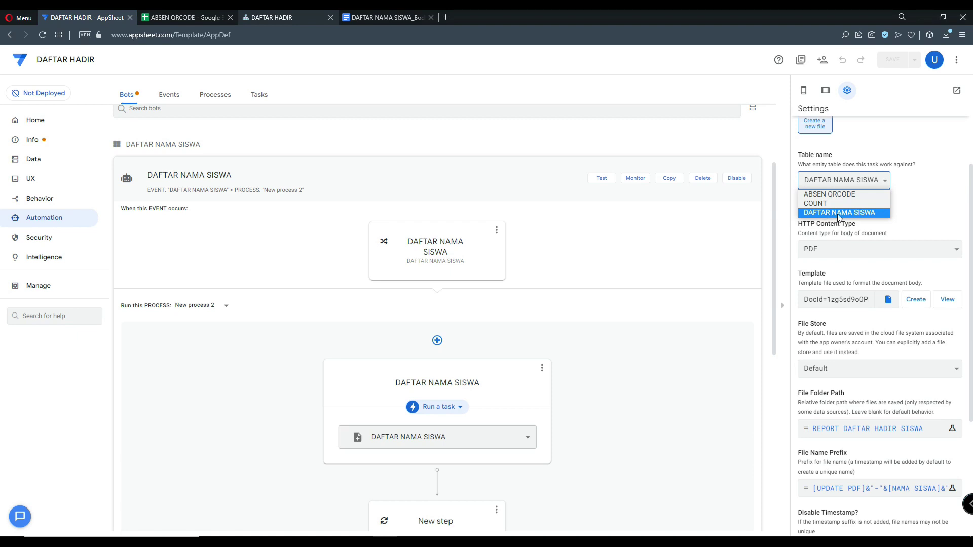
left_click(919, 216)
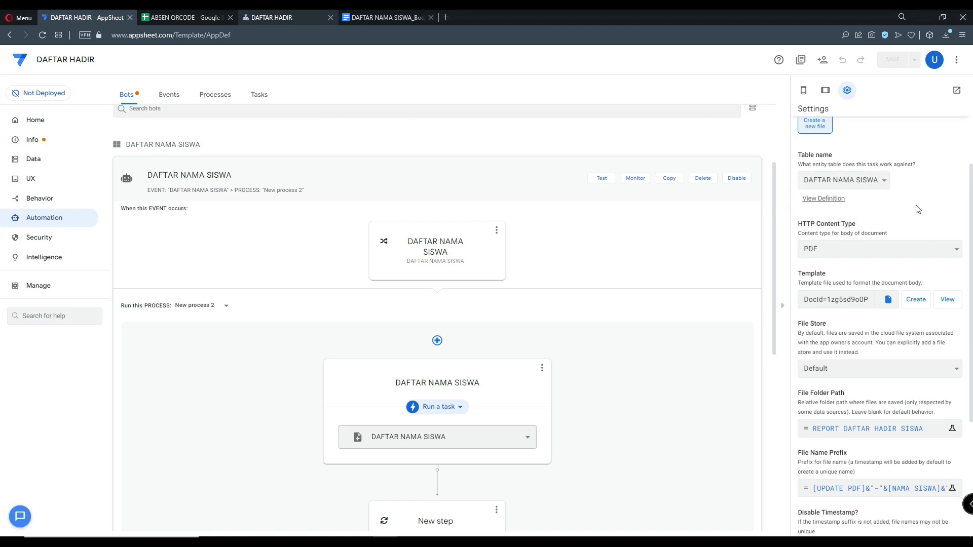
scroll(880, 235, "down", 3)
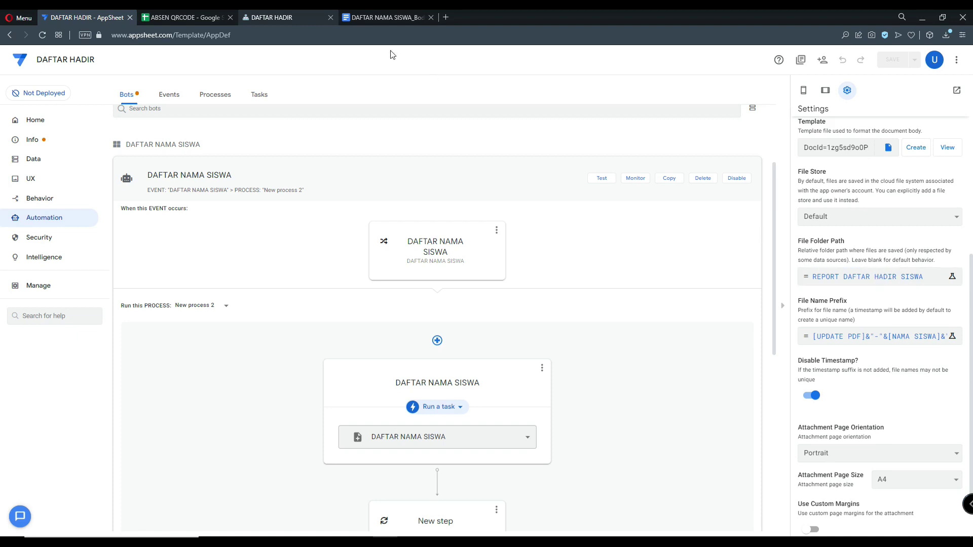
Open Google Drive in a new browser tab and locate the REPORT DAFTAR HADIR SISWA folder inside APSHEET TUTORIAL
left_click(446, 17)
type("drive")
key("Return")
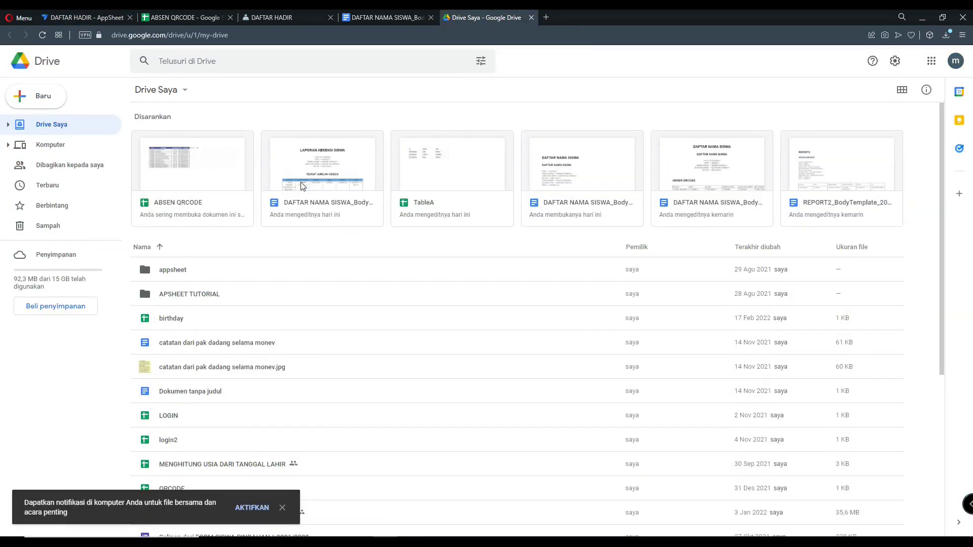
double_click(211, 294)
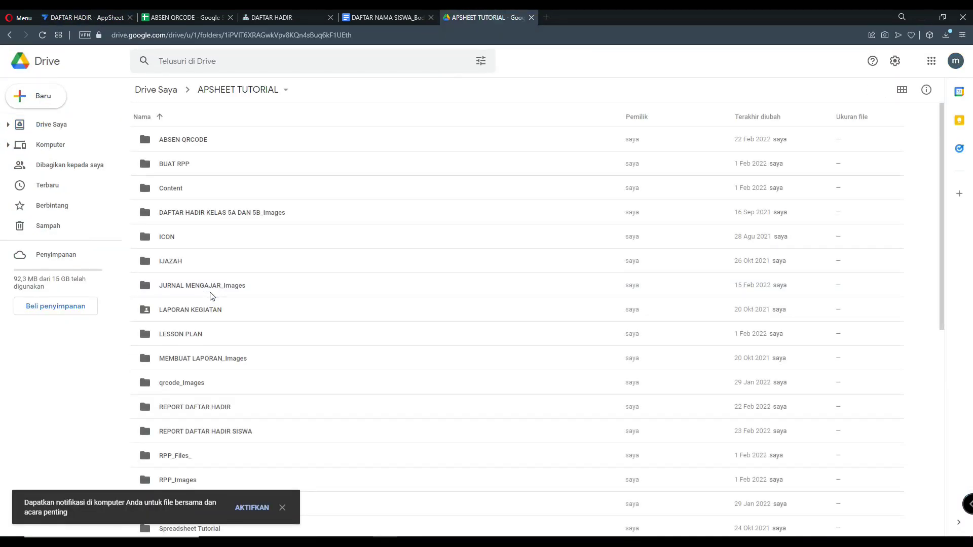
scroll(215, 323, "down", 2)
left_click(203, 332)
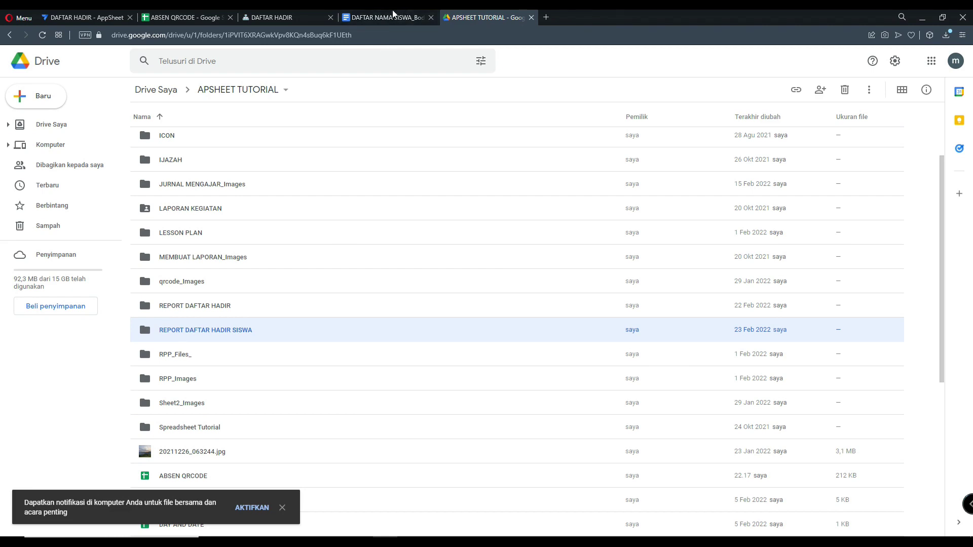
left_click(282, 508)
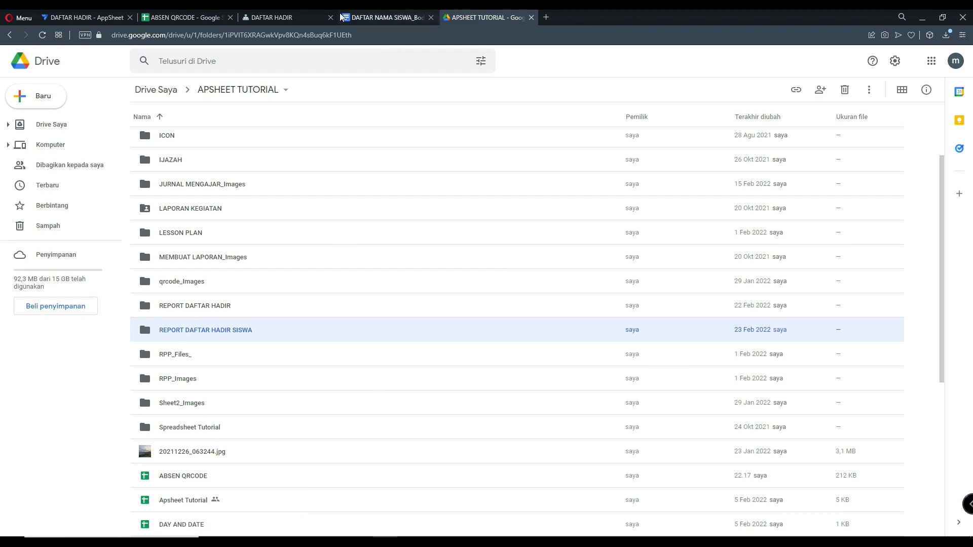
Return to the AppSheet editor and examine the File Folder Path setting of the DAFTAR NAMA SISWA task
left_click(84, 17)
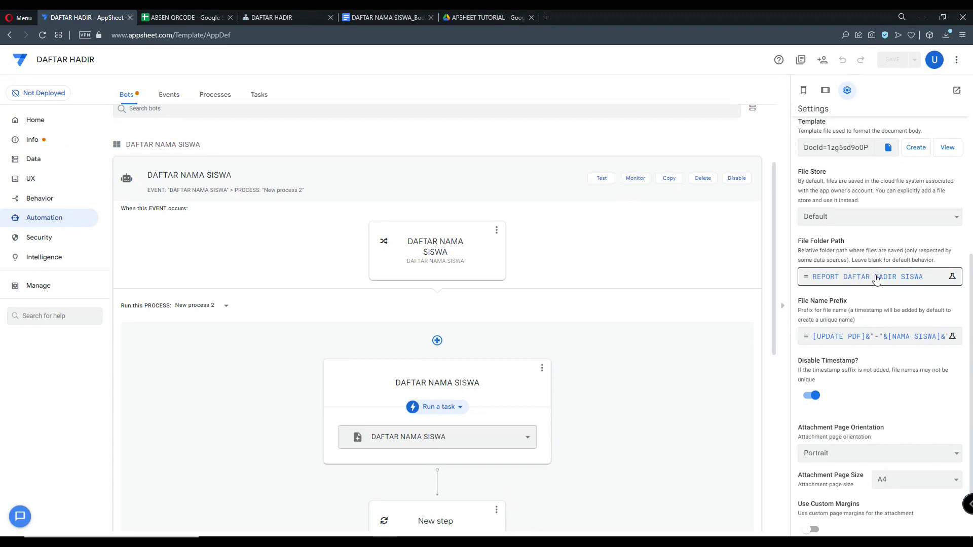
left_click_drag(846, 242, 804, 242)
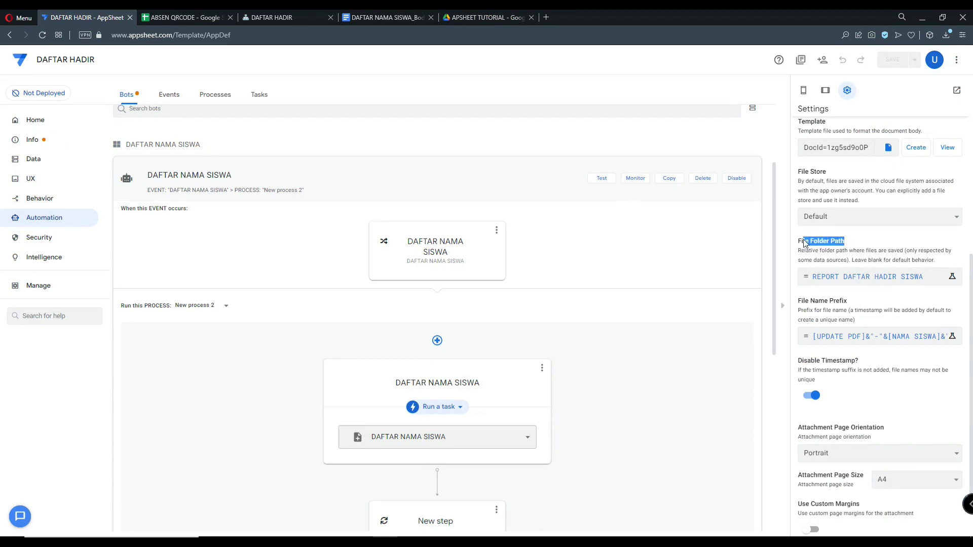
left_click(856, 240)
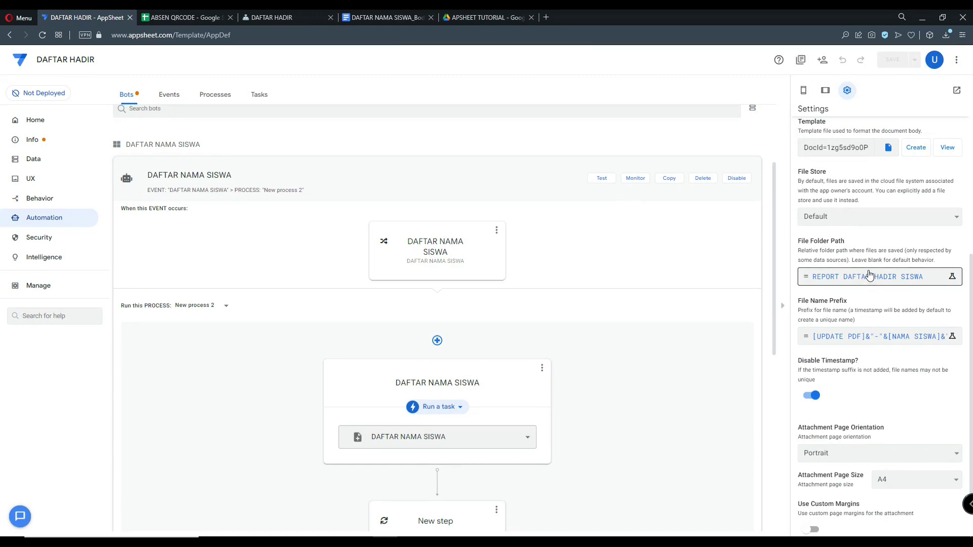
Open the app's properties in the Info section and locate the default app folder setting
left_click(36, 144)
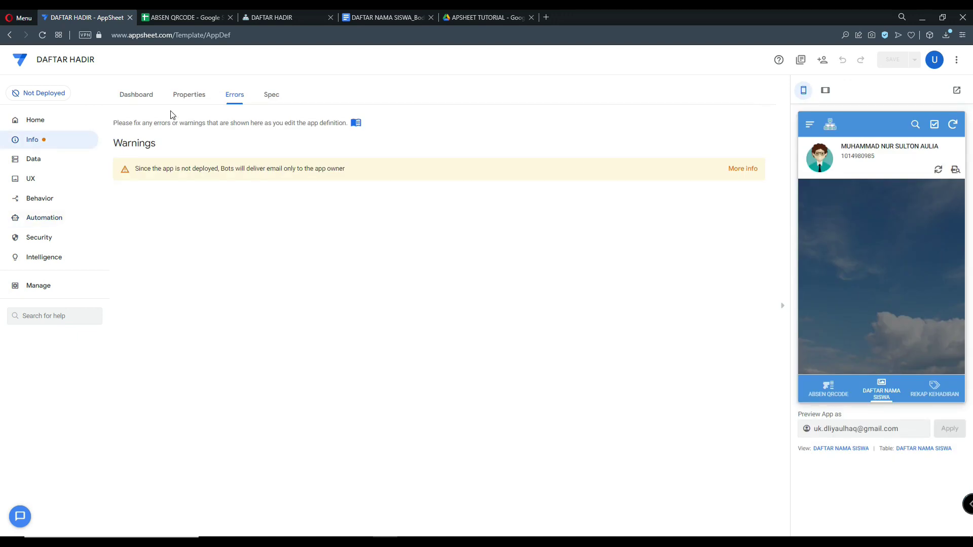
left_click(187, 97)
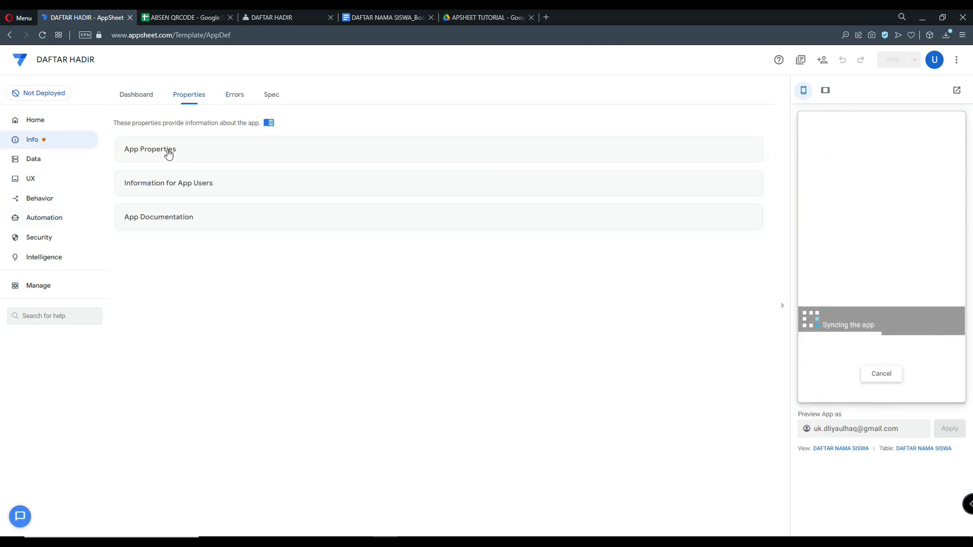
left_click(166, 151)
scroll(323, 333, "down", 2)
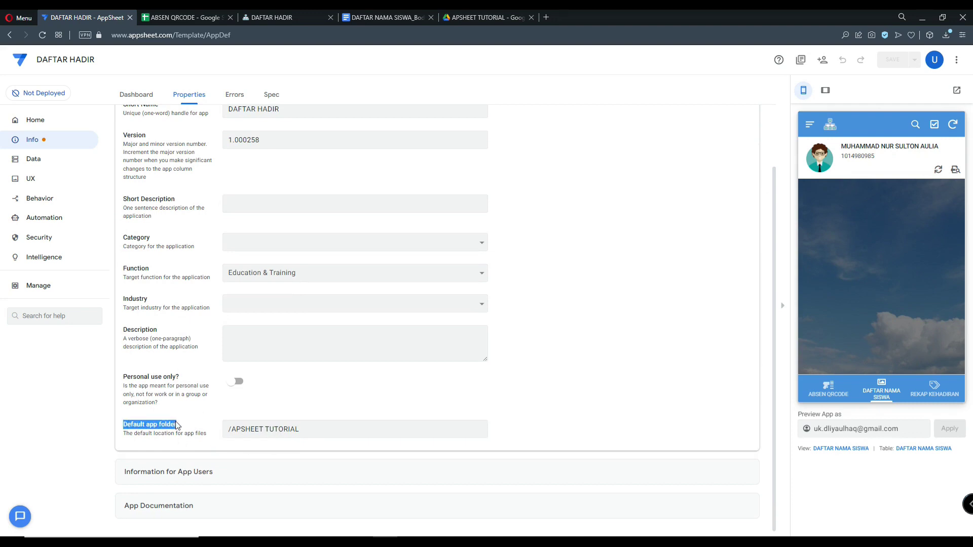
left_click(274, 429)
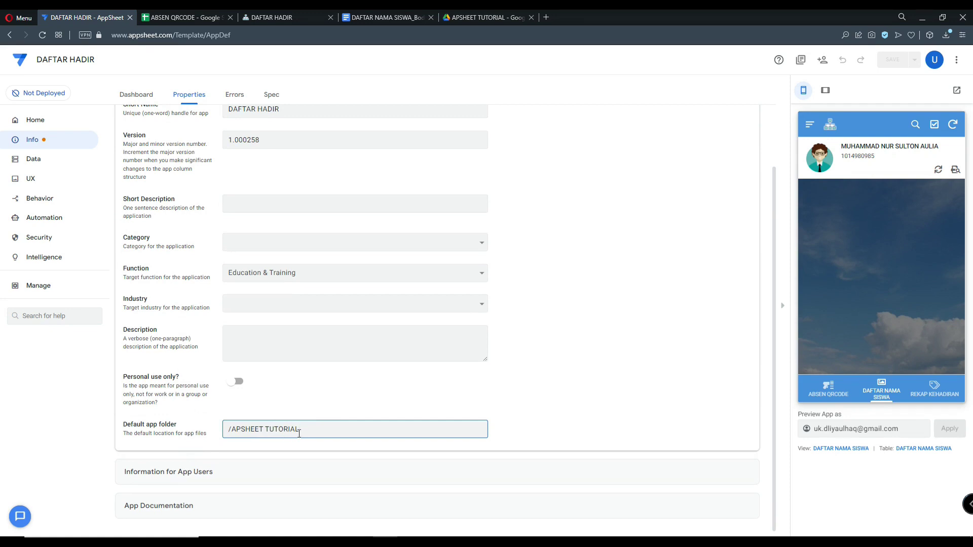
Switch to Google Drive, go back to Drive Saya and select the APSHEET TUTORIAL folder
left_click(488, 15)
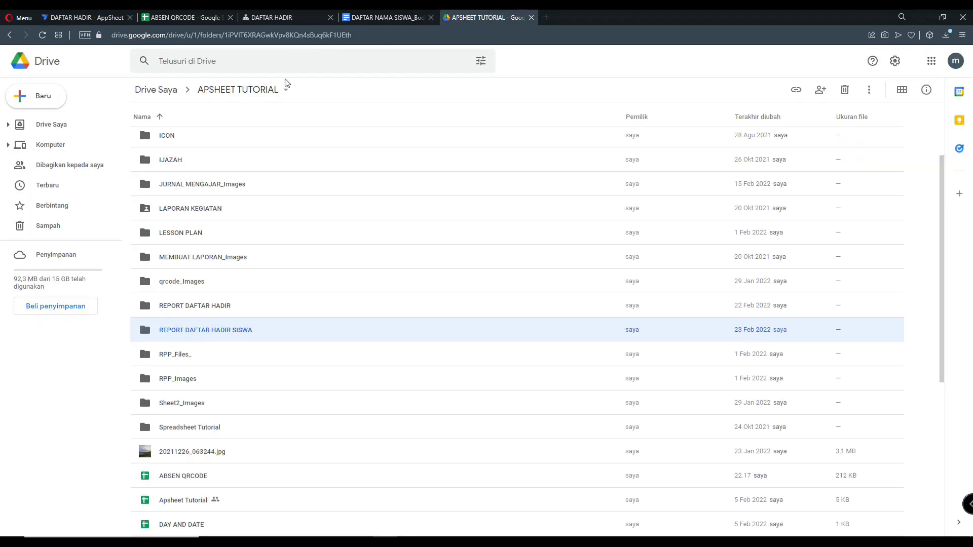
left_click(9, 35)
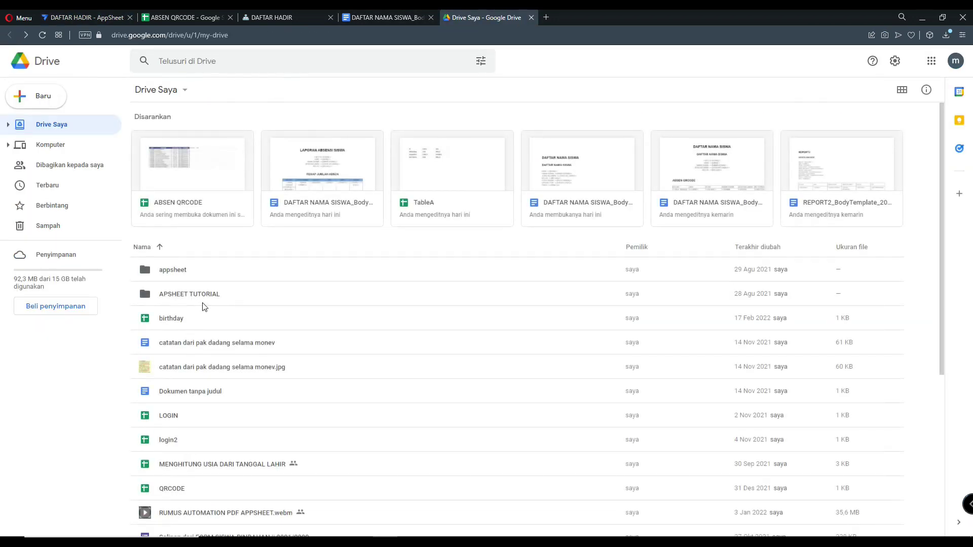
left_click(174, 301)
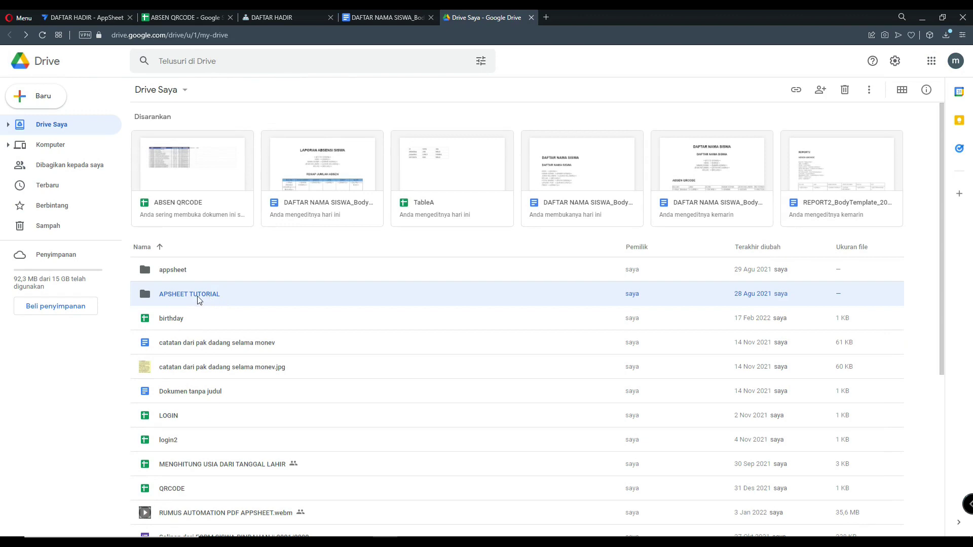
Compare the default app folder path in AppSheet's app properties with the APSHEET TUTORIAL folder in Google Drive
left_click(385, 18)
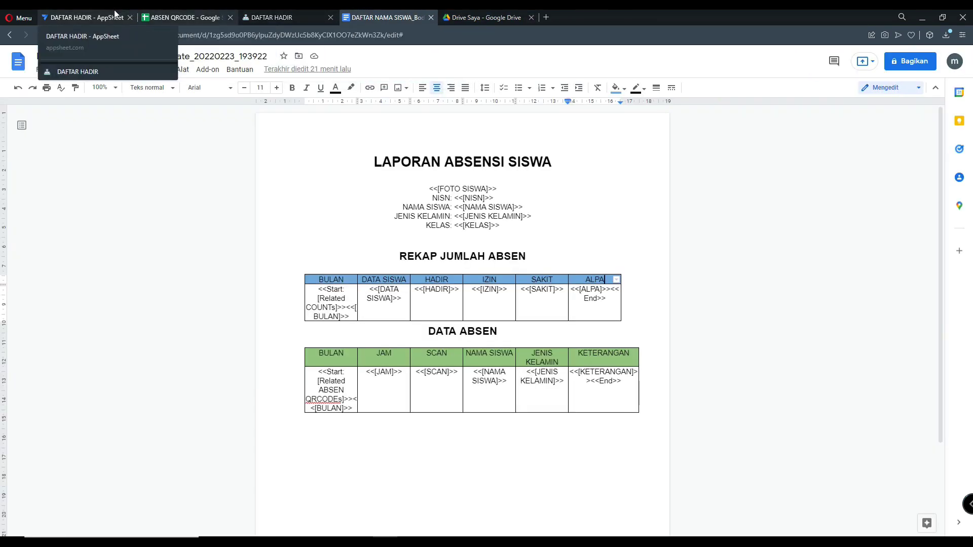
left_click(86, 16)
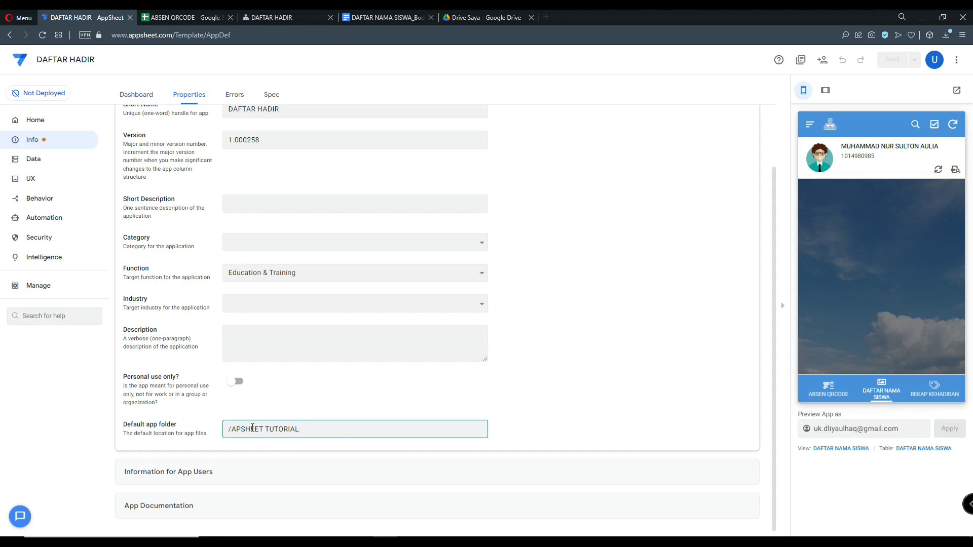
left_click_drag(233, 431, 304, 431)
left_click(305, 431)
left_click(484, 17)
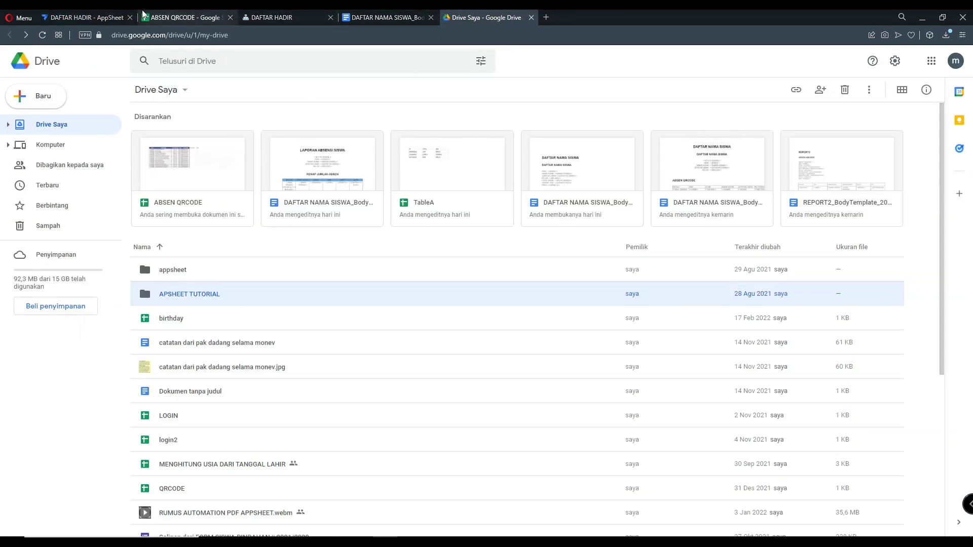
left_click(67, 14)
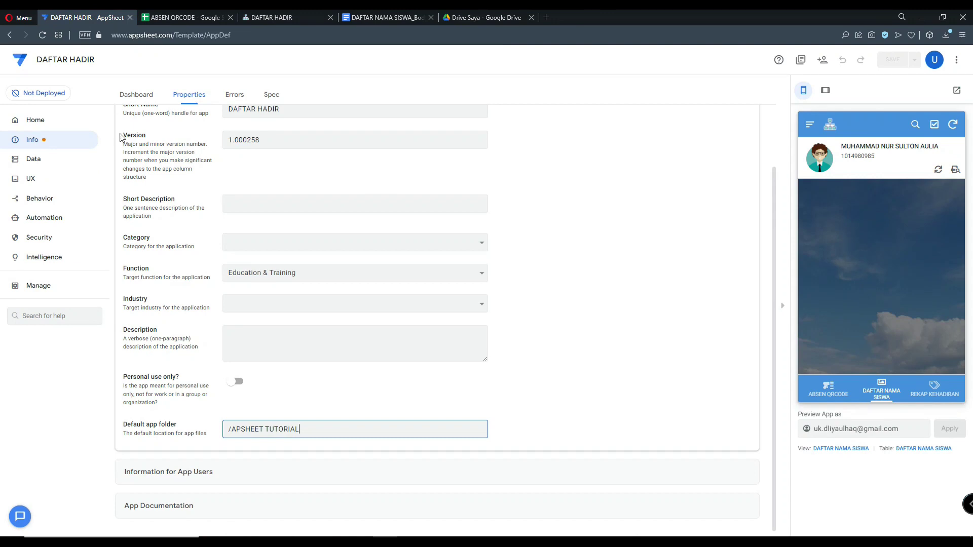
Go back to the automation bot's task settings and open the File Folder Path in the Expression Assistant
left_click(65, 218)
scroll(564, 376, "down", 6)
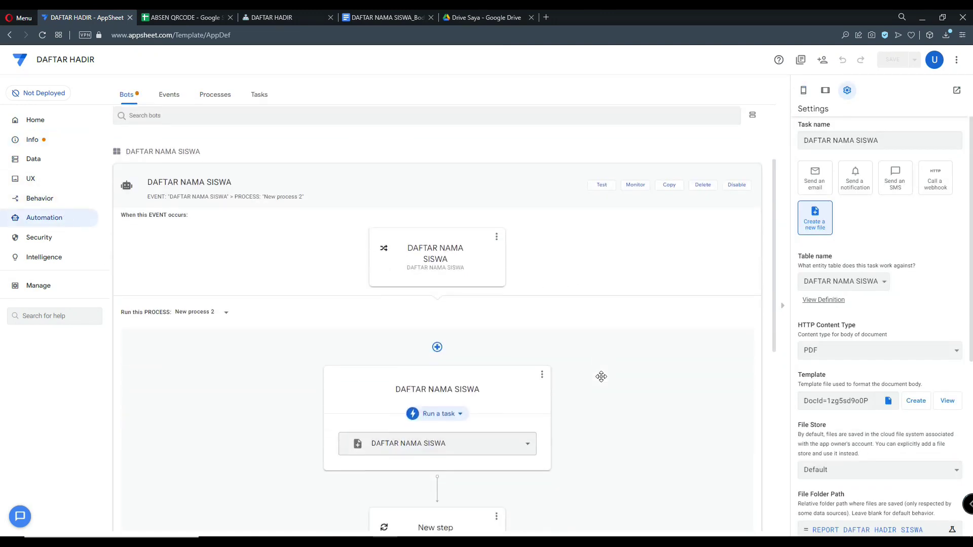
scroll(811, 375, "down", 6)
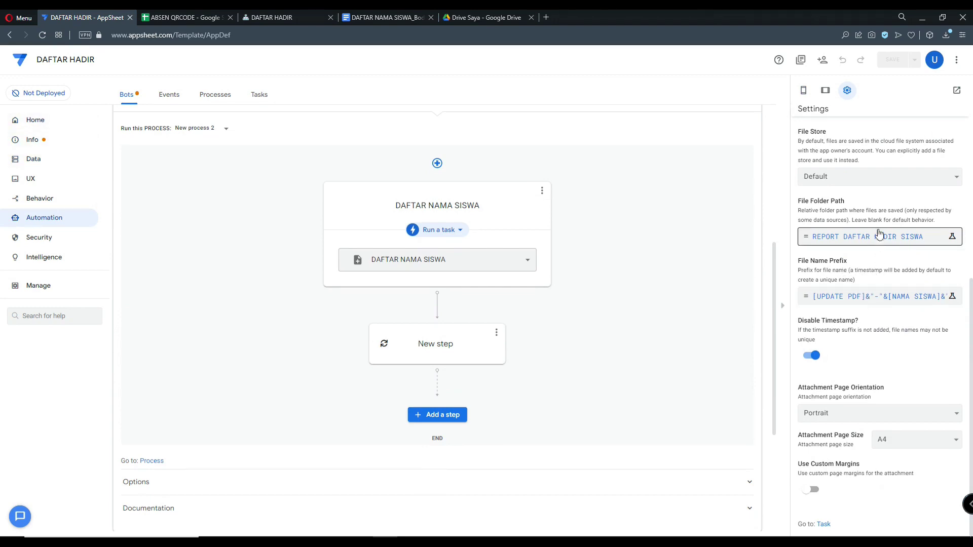
left_click(900, 237)
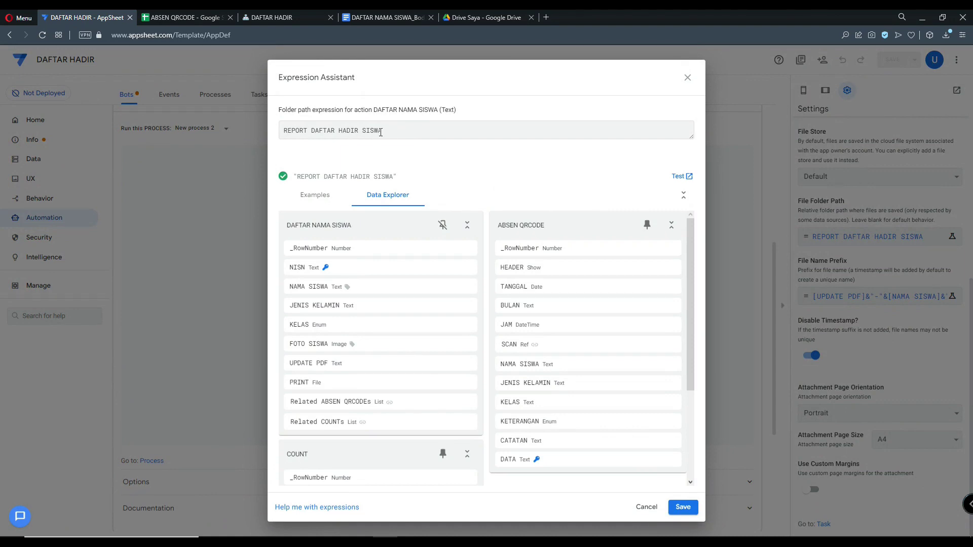
Switch to Google Drive and open the REPORT DAFTAR HADIR SISWA folder inside APSHEET TUTORIAL to view the generated PDF files
left_click(485, 17)
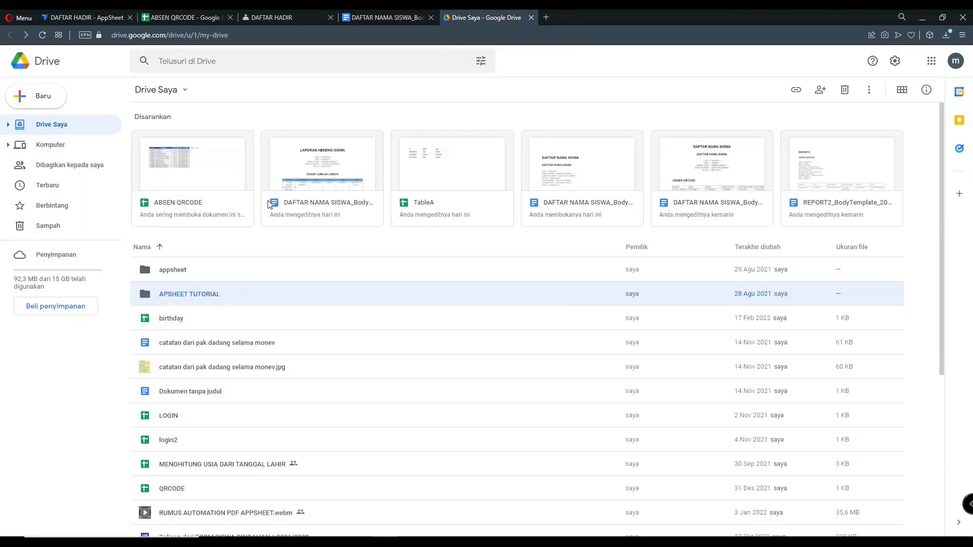
double_click(185, 294)
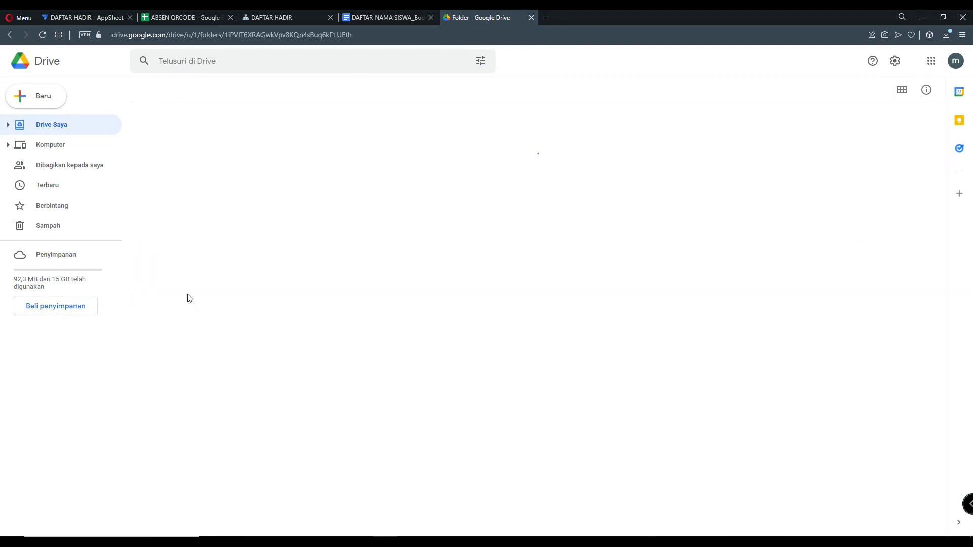
double_click(191, 432)
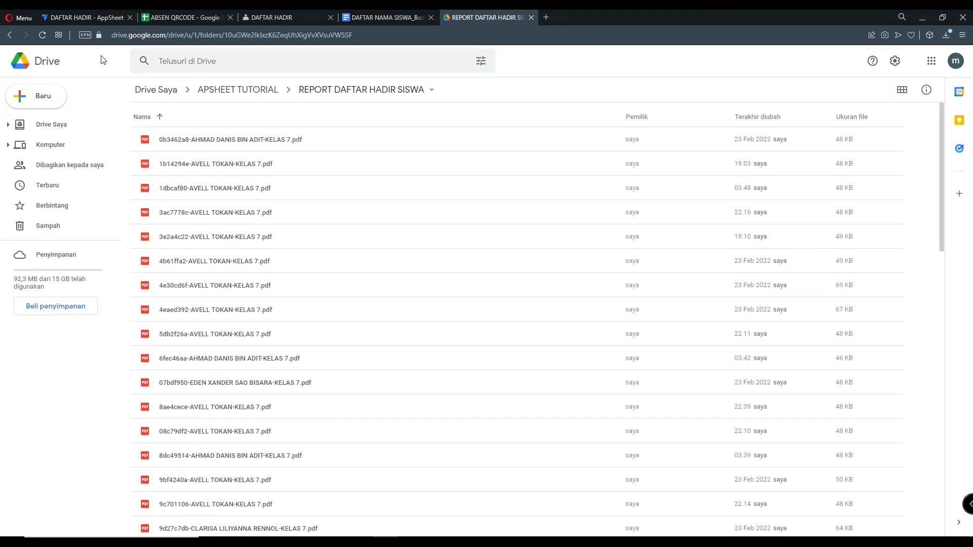
Go back to the APSHEET TUTORIAL folder, switch to AppSheet and close the File Folder Path expression without saving
left_click(10, 35)
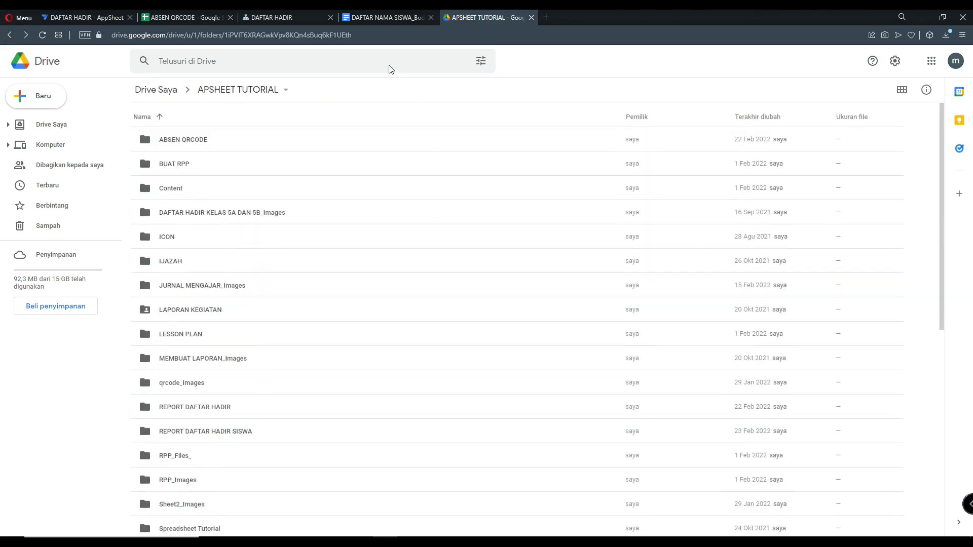
left_click(134, 15)
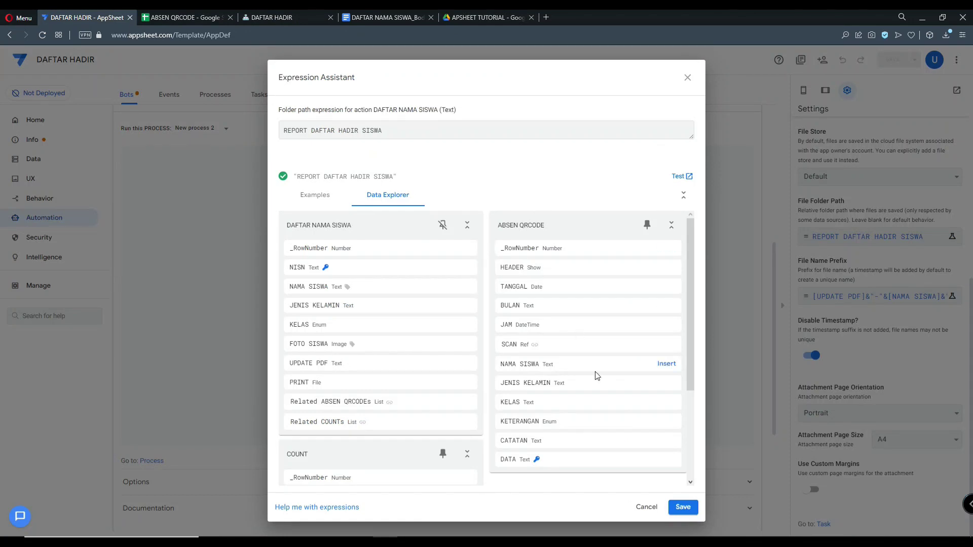
left_click(647, 509)
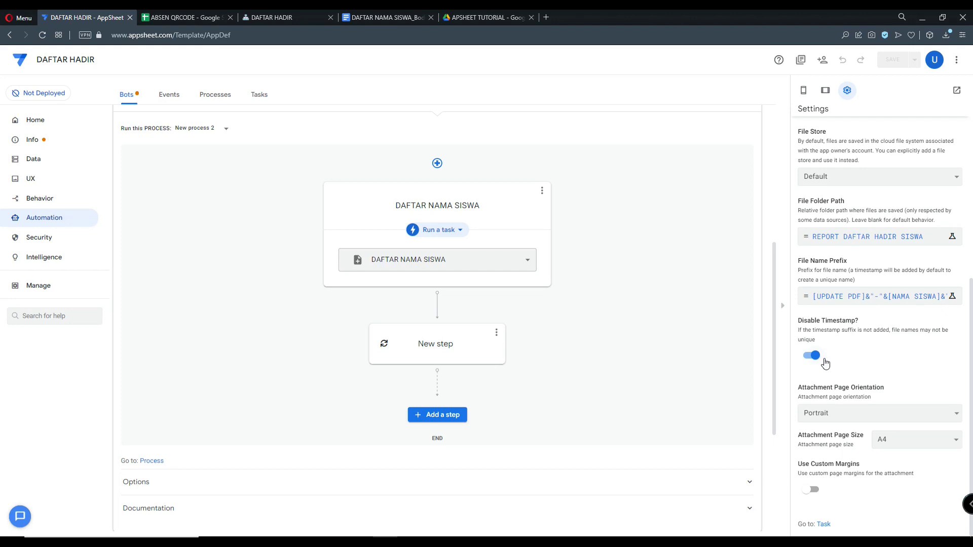
Examine the File Name Prefix expression of the DAFTAR NAMA SISWA task in the Expression Assistant, and close it without saving
scroll(824, 330, "up", 3)
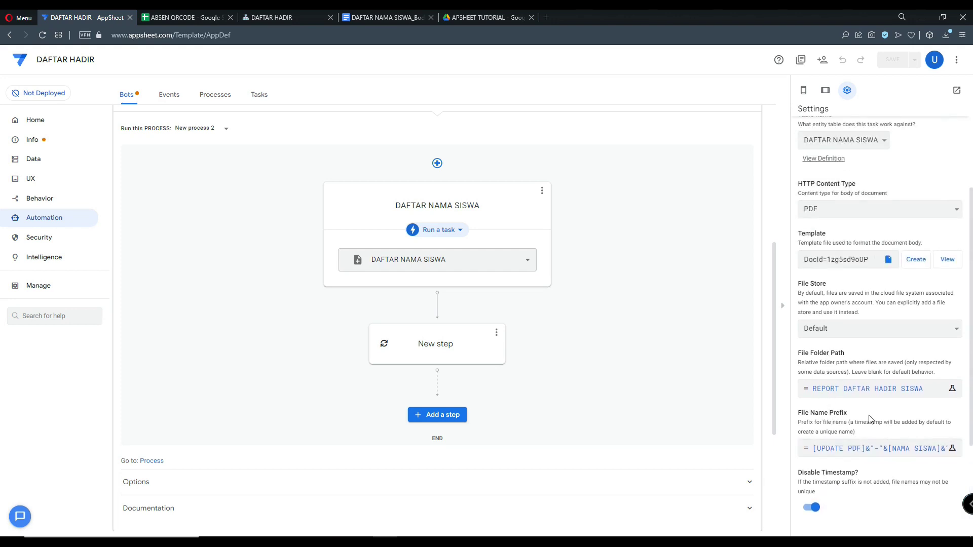
left_click_drag(803, 416, 847, 415)
left_click(860, 423)
scroll(872, 420, "down", 1)
left_click(885, 400)
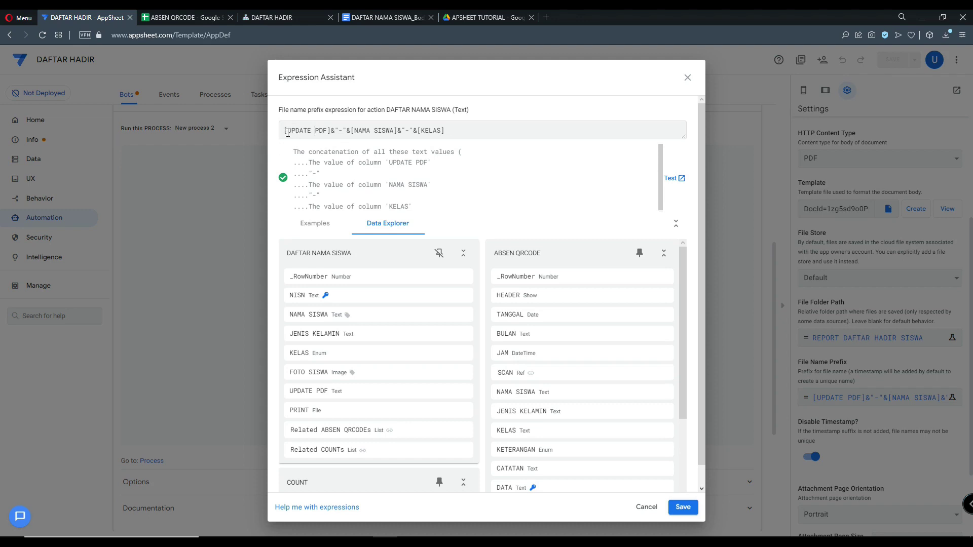
left_click_drag(292, 133, 320, 133)
left_click(303, 134)
left_click_drag(457, 132, 211, 132)
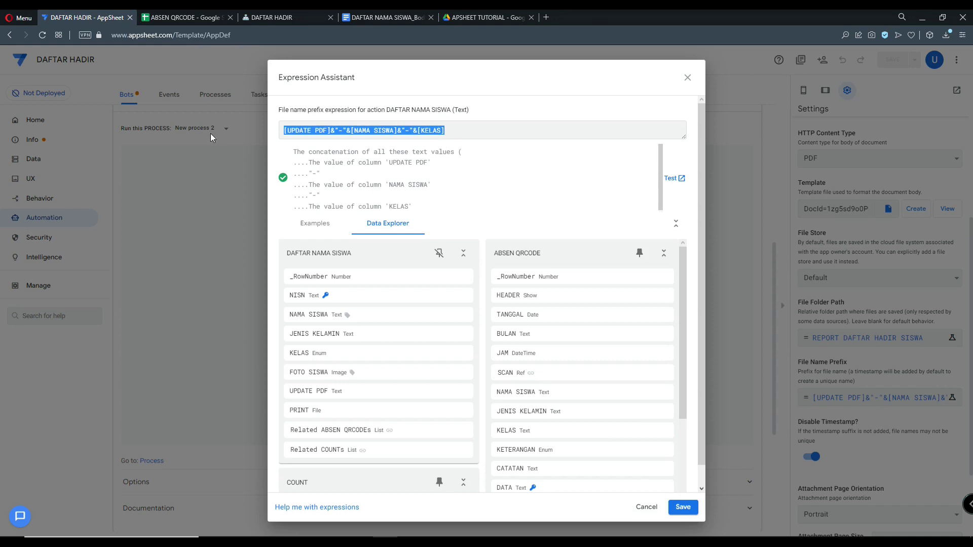
left_click(656, 509)
Open the bot's New step and review the UPDATE PDF data action's name, Set row values type and PRINT column
scroll(922, 336, "down", 2)
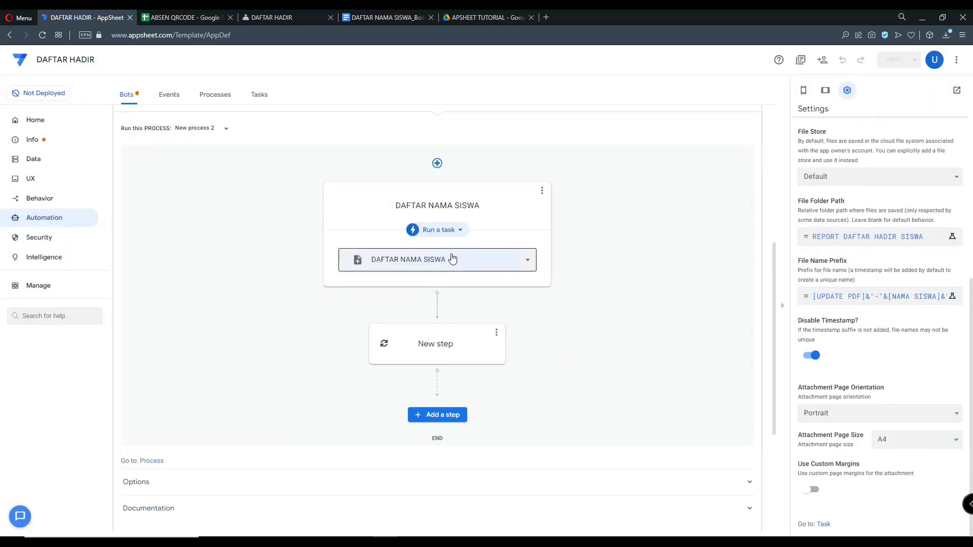
scroll(441, 263, "up", 2)
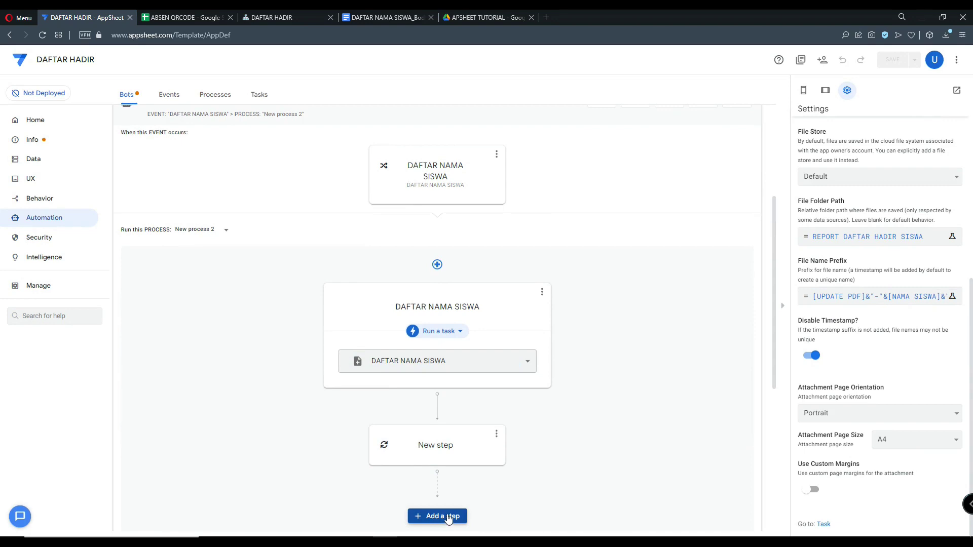
left_click(440, 449)
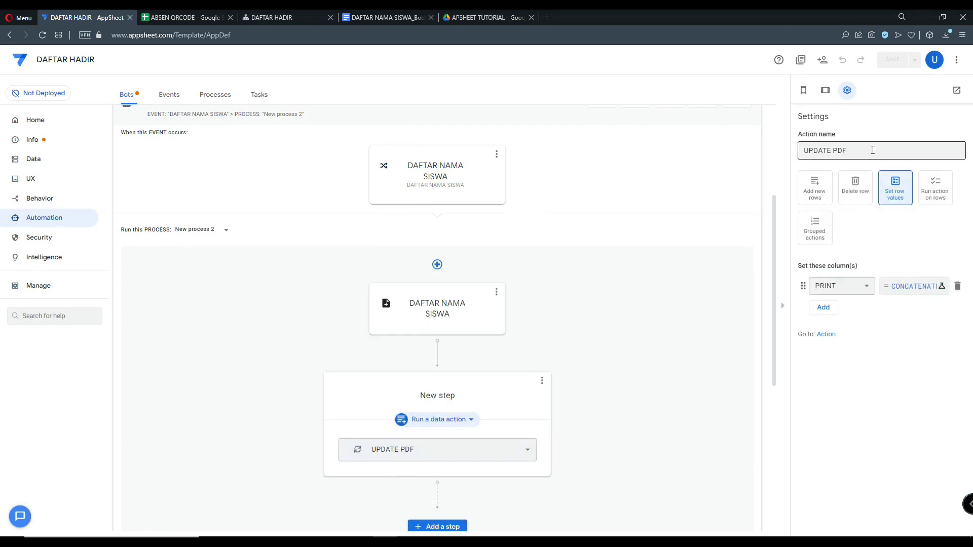
left_click(825, 152)
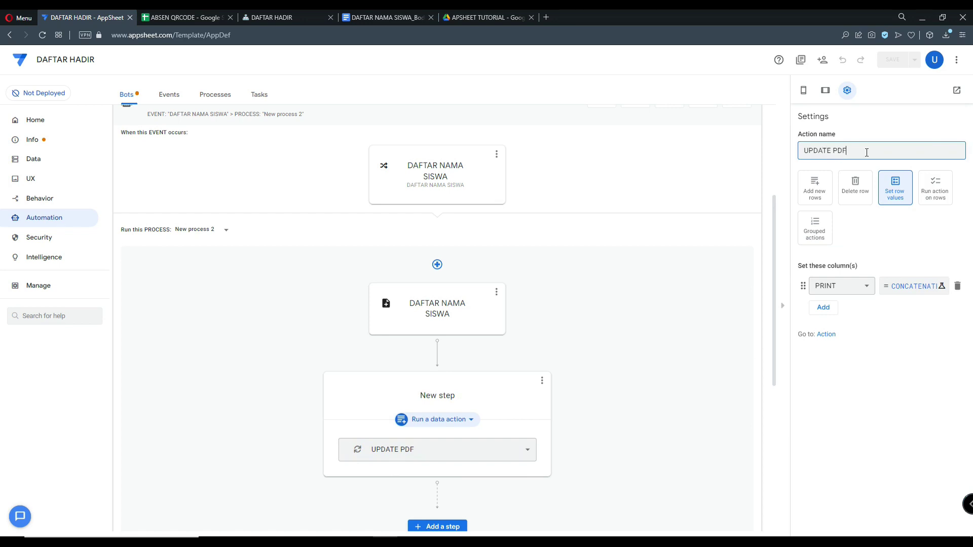
left_click(898, 191)
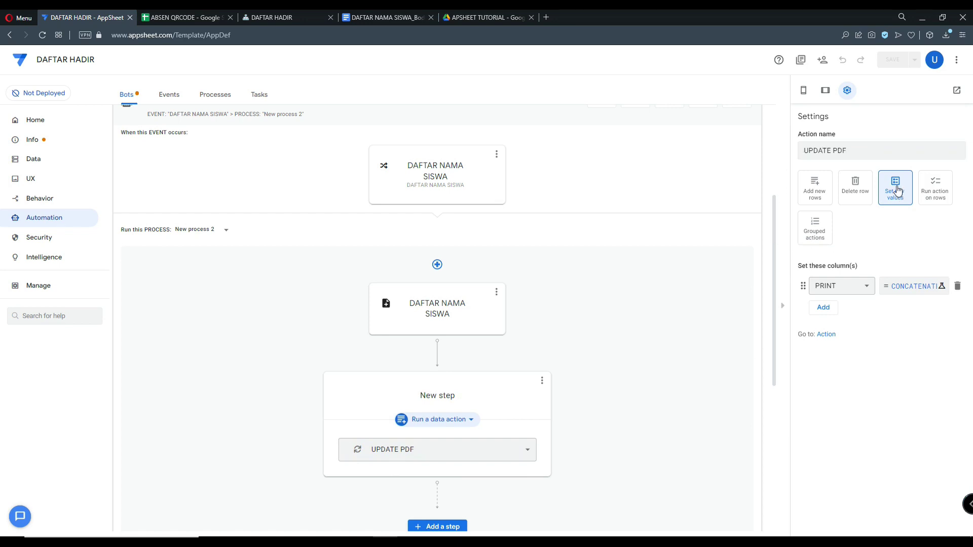
left_click(859, 288)
left_click(844, 286)
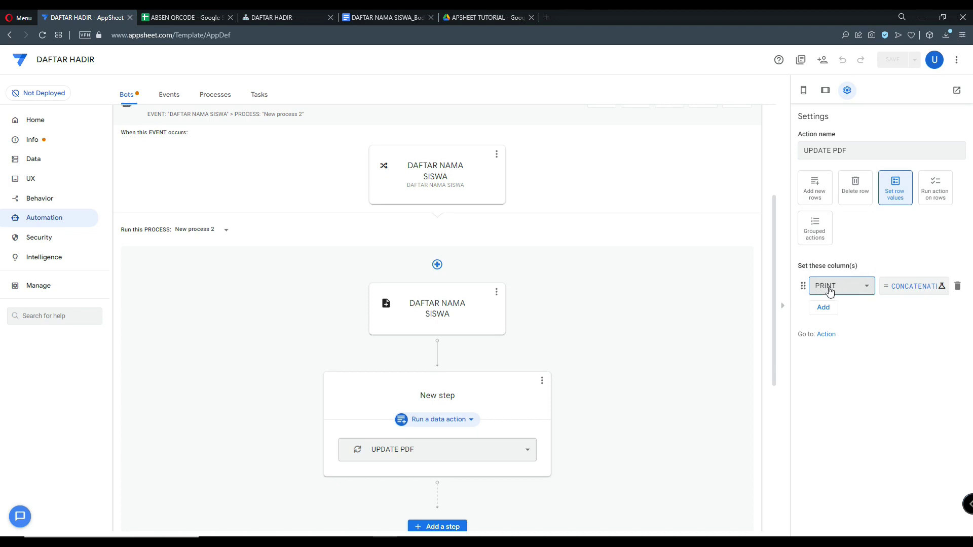
Check the PRINT column on the DAFTAR NAMA SISWA sheet of the ABSEN QRCODE spreadsheet, and return to AppSheet
left_click(203, 17)
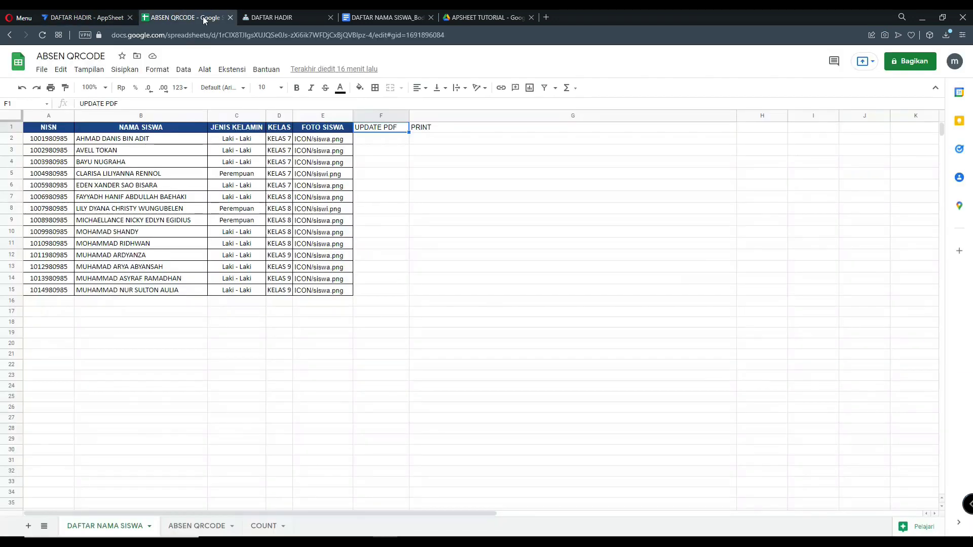
mouse_move(432, 132)
left_mouse_down()
mouse_move(449, 256)
mouse_move(451, 243)
left_mouse_up()
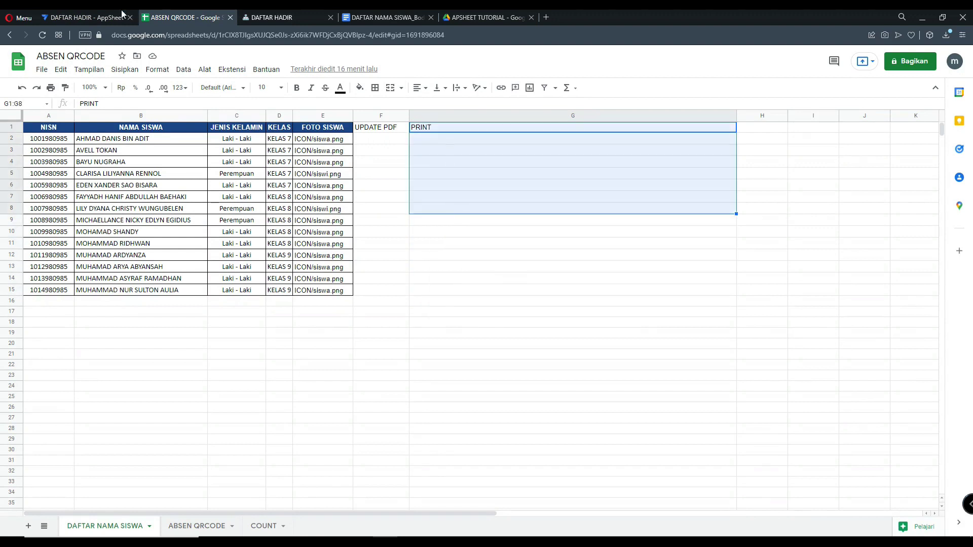
left_click(71, 18)
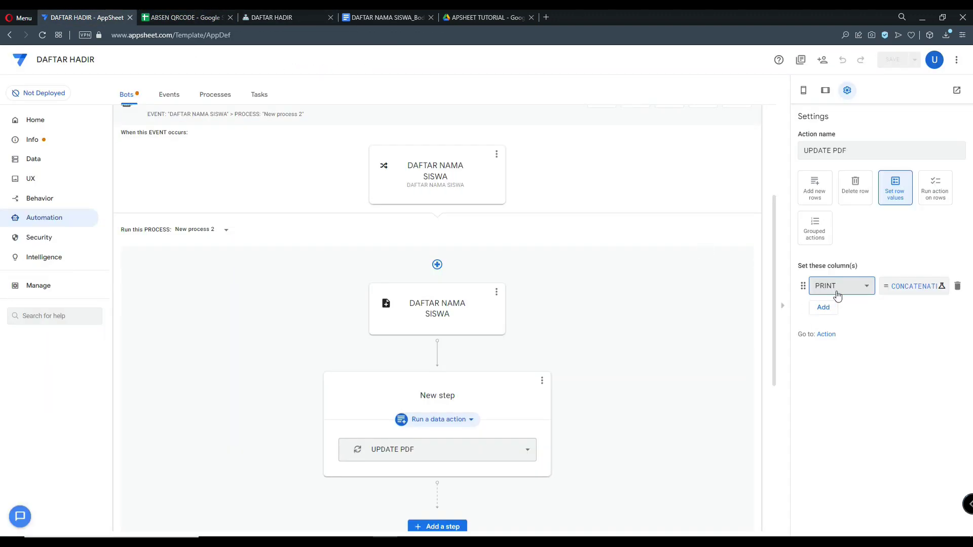
Open the PRINT column's value expression and examine its CONCATENATE function and the APSHEET TUTORIAL/REPORT DAFTAR HADIR SISWA folder path
left_click(905, 287)
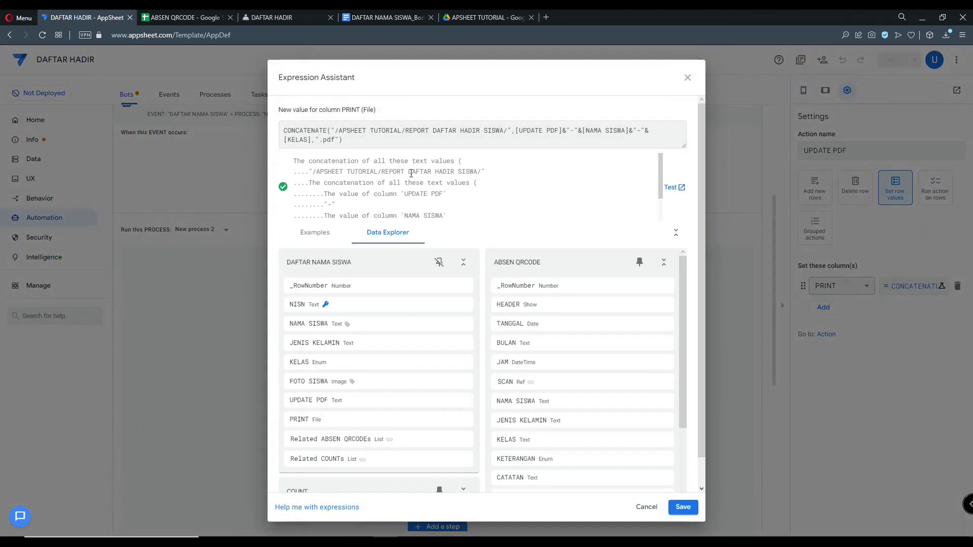
left_click_drag(284, 129, 328, 128)
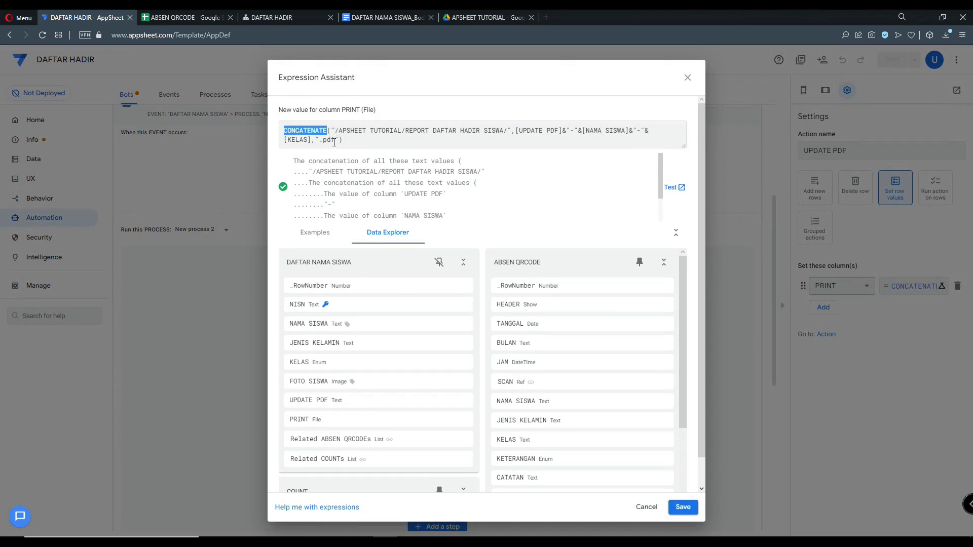
left_click_drag(339, 131, 398, 130)
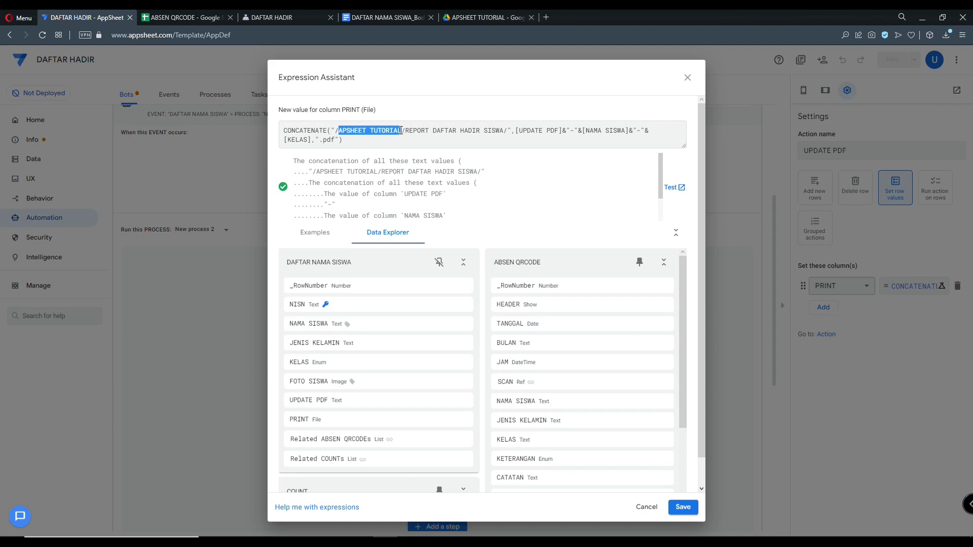
left_click(360, 132)
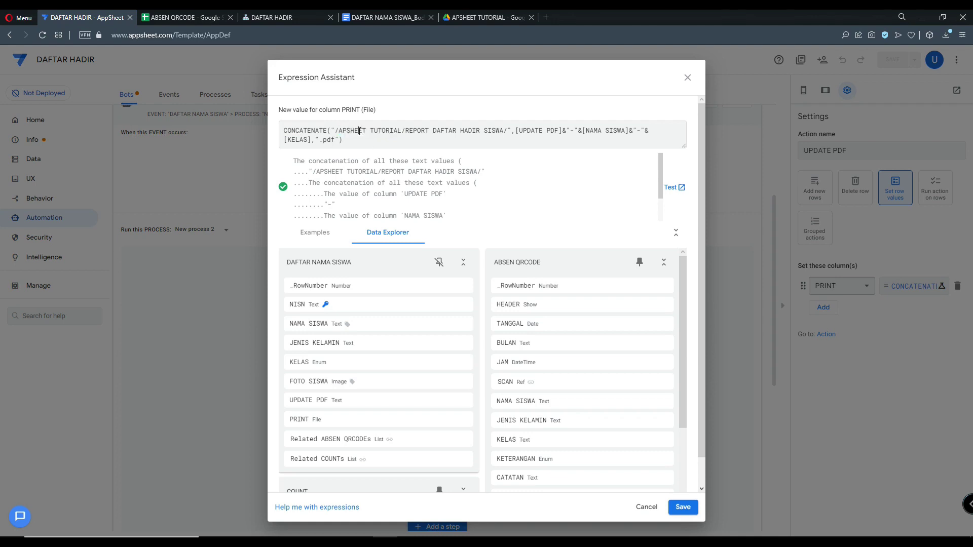
left_click_drag(412, 132, 468, 130)
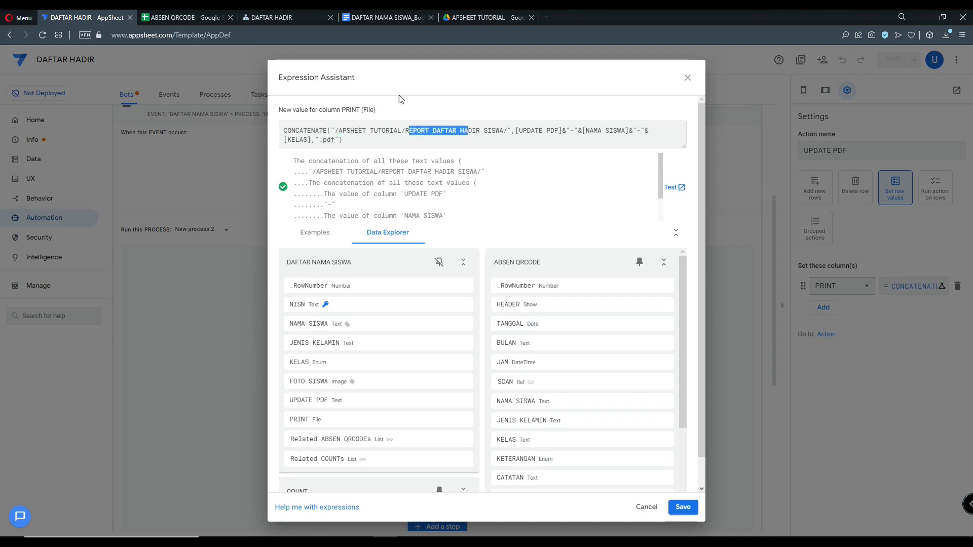
Switch to Google Drive and locate REPORT DAFTAR HADIR SISWA inside Drive Saya's APSHEET TUTORIAL folder to compare with the expression's path
left_click(492, 14)
left_click(232, 91)
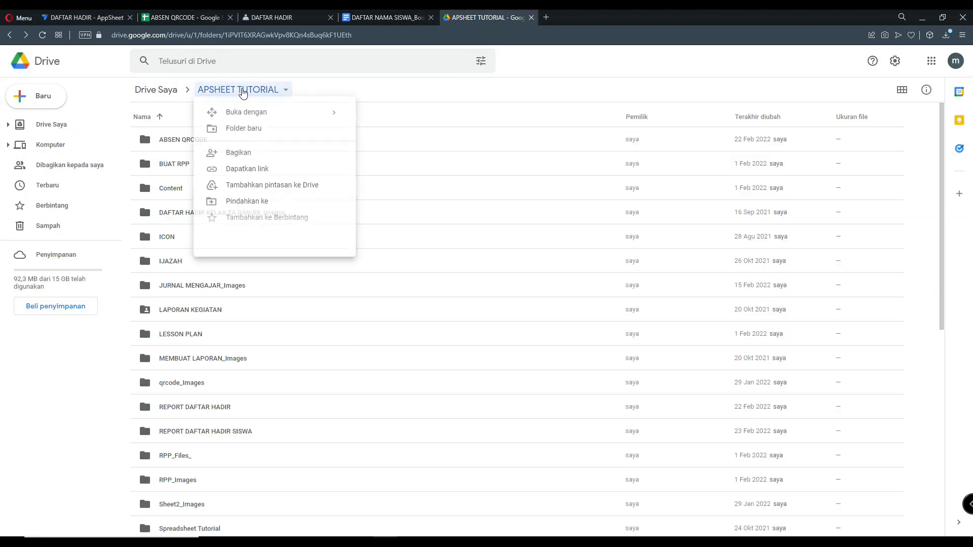
left_click(41, 125)
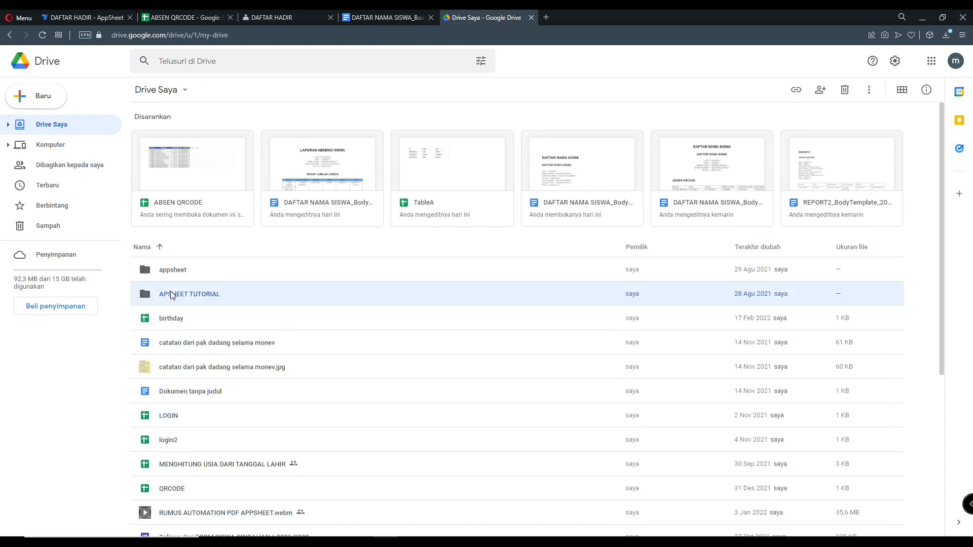
double_click(173, 294)
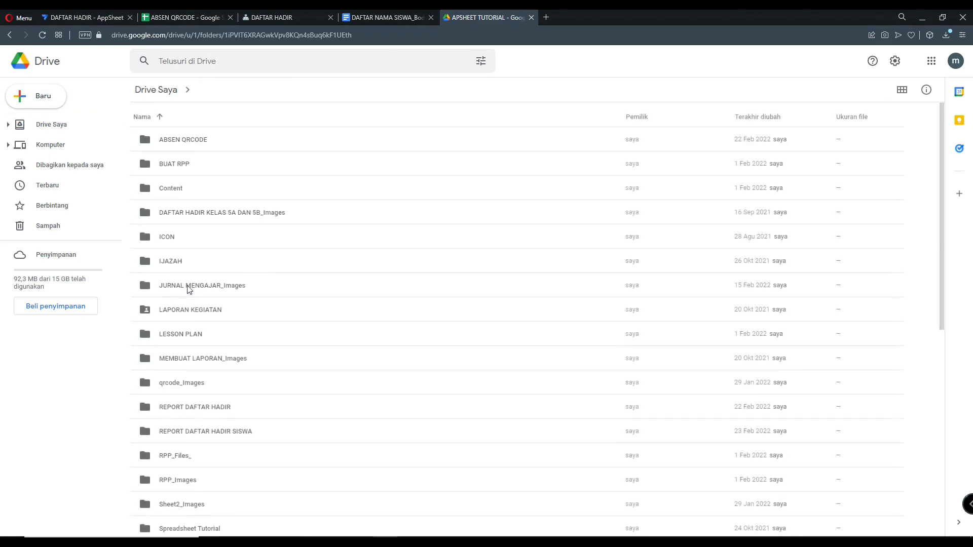
left_click(204, 433)
Return to AppSheet, check the rest of the PRINT expression's folder path and close it without saving
left_click(86, 18)
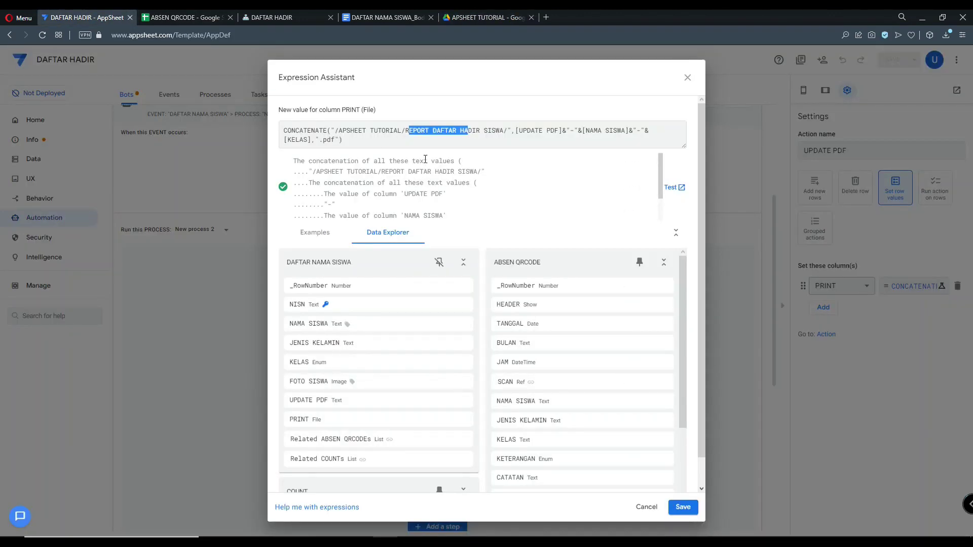
left_click(480, 130)
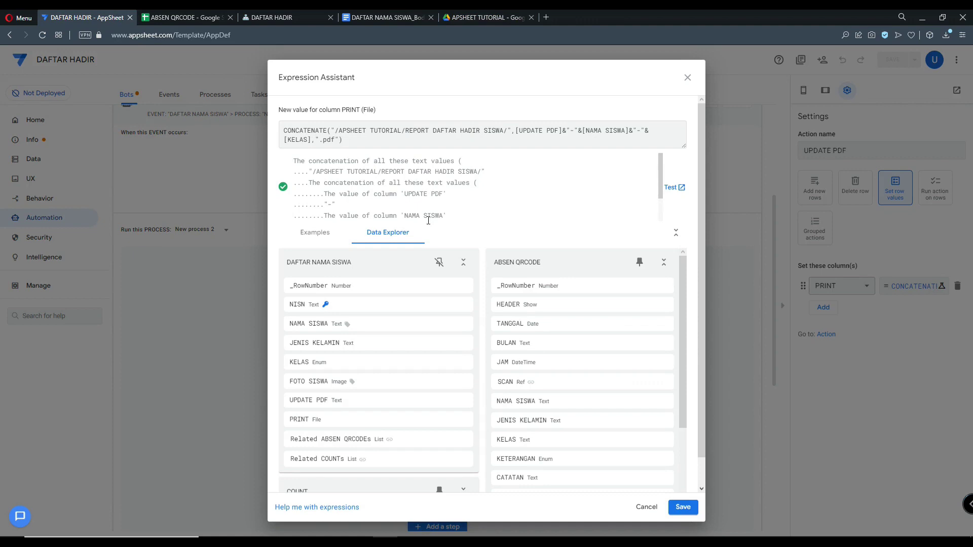
left_click(647, 507)
Reopen the DAFTAR NAMA SISWA task's File Name Prefix expression to compare it with the PRINT formula, and cancel out of it
left_click(435, 310)
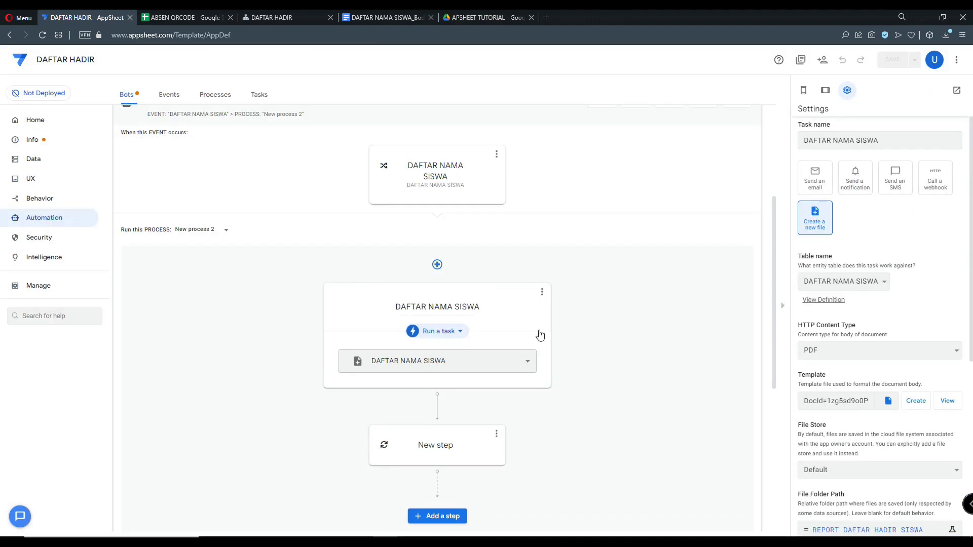
scroll(860, 441, "down", 4)
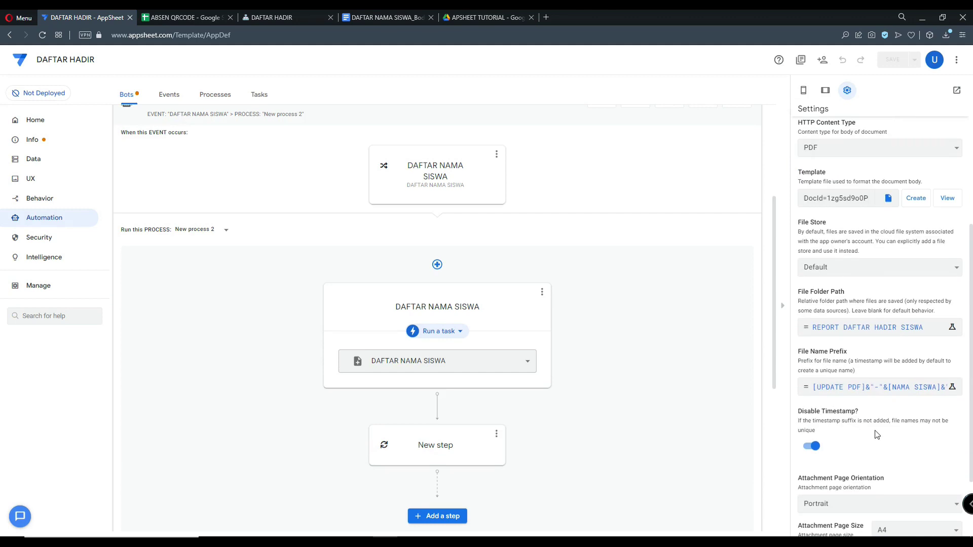
left_click(886, 390)
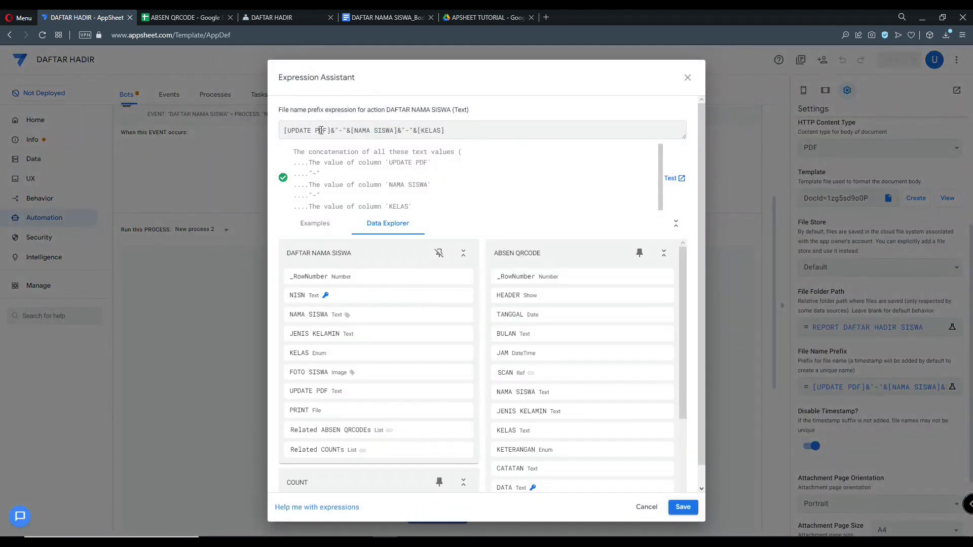
left_click_drag(461, 128, 278, 134)
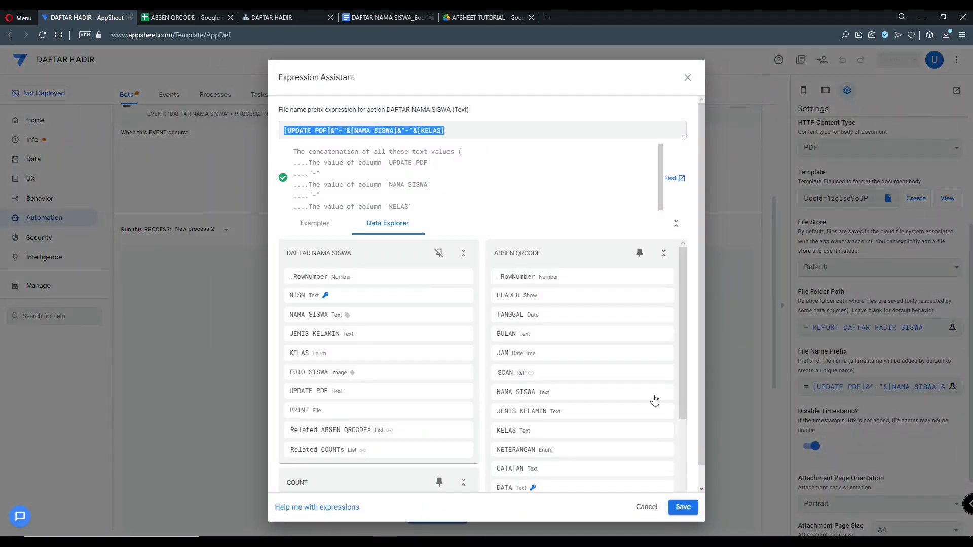
left_click(647, 507)
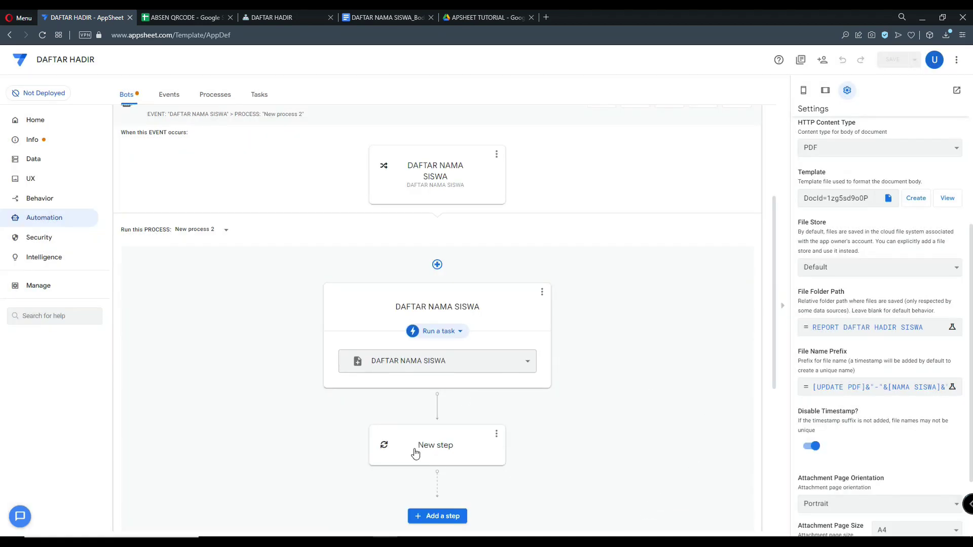
Reopen the UPDATE PDF action's PRINT expression, check its ".pdf" ending, close it and look over the bot's event and process
left_click(481, 436)
left_click(907, 287)
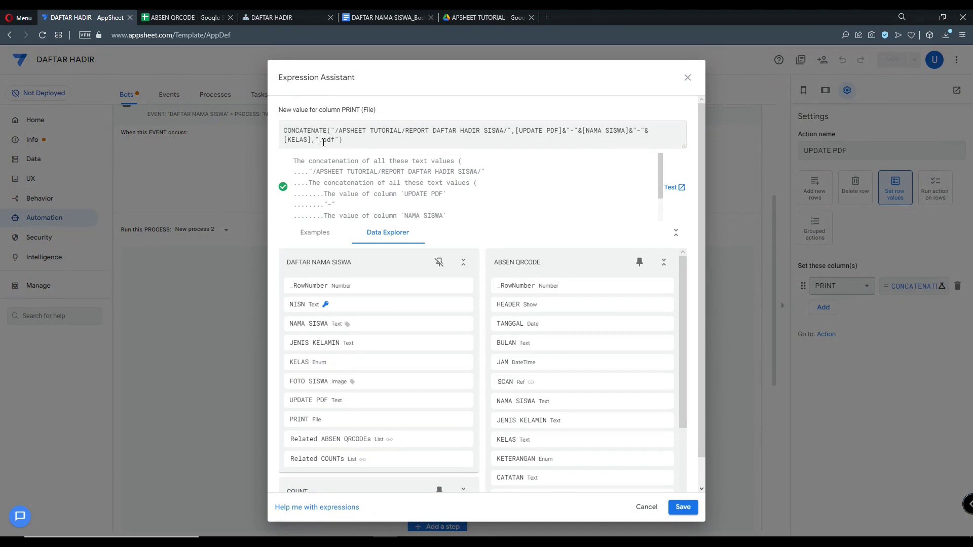
left_click_drag(335, 141, 325, 142)
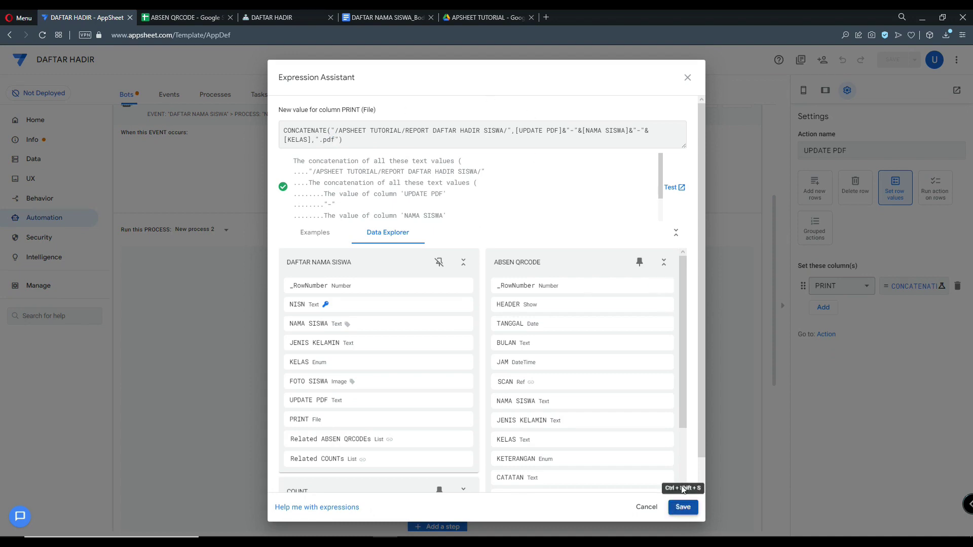
left_click(687, 79)
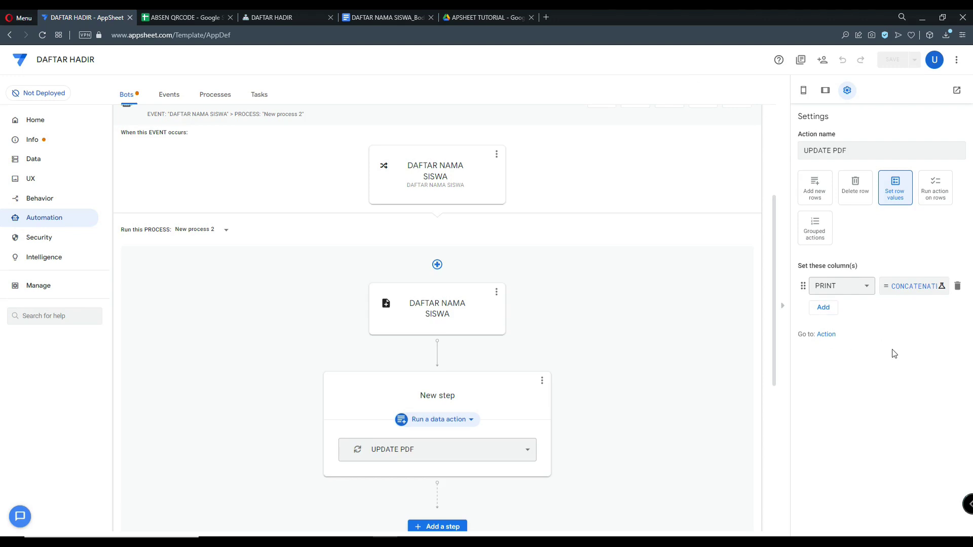
scroll(630, 375, "up", 1)
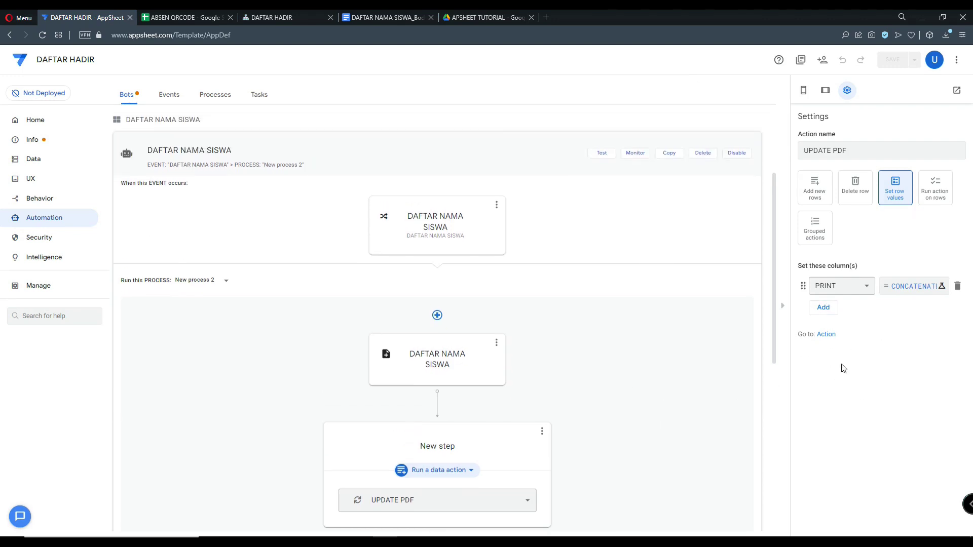
scroll(524, 289, "up", 2)
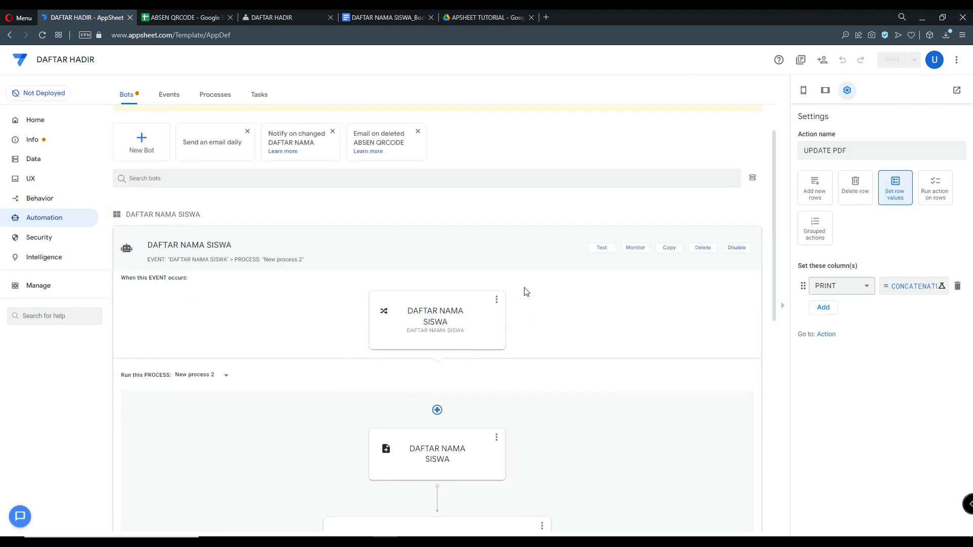
Collapse the DAFTAR NAMA SISWA bot, reopen it to recheck its event and process, and collapse it again
left_click(479, 257)
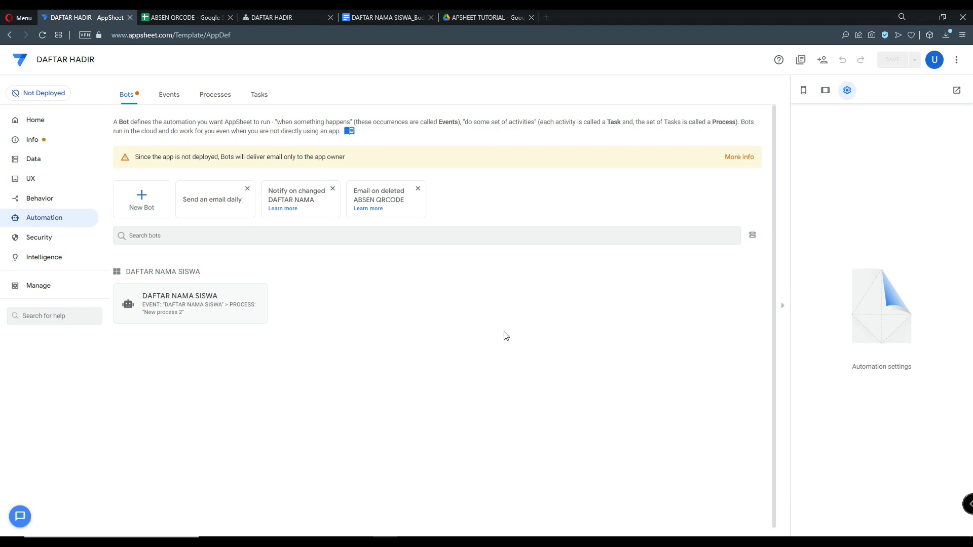
left_click(229, 296)
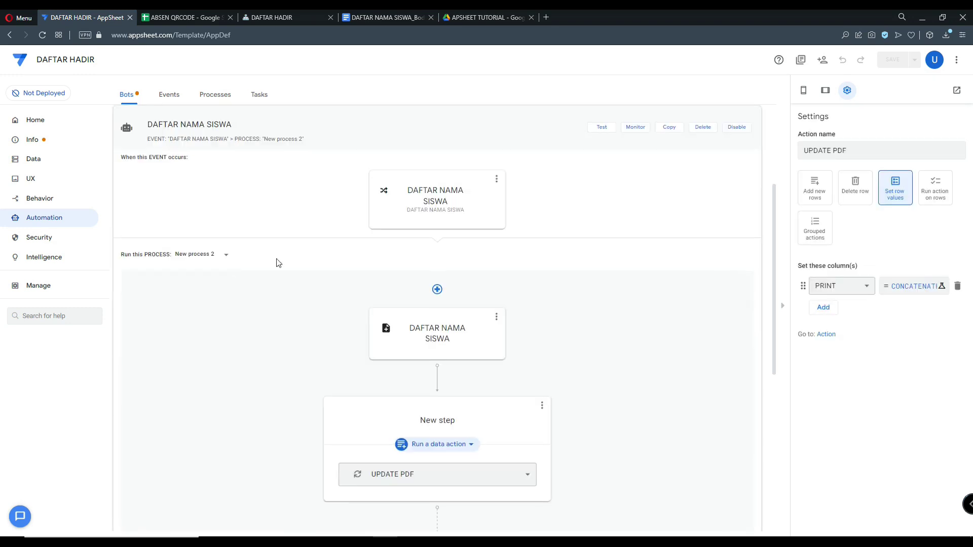
scroll(294, 243, "up", 1)
left_click(371, 226)
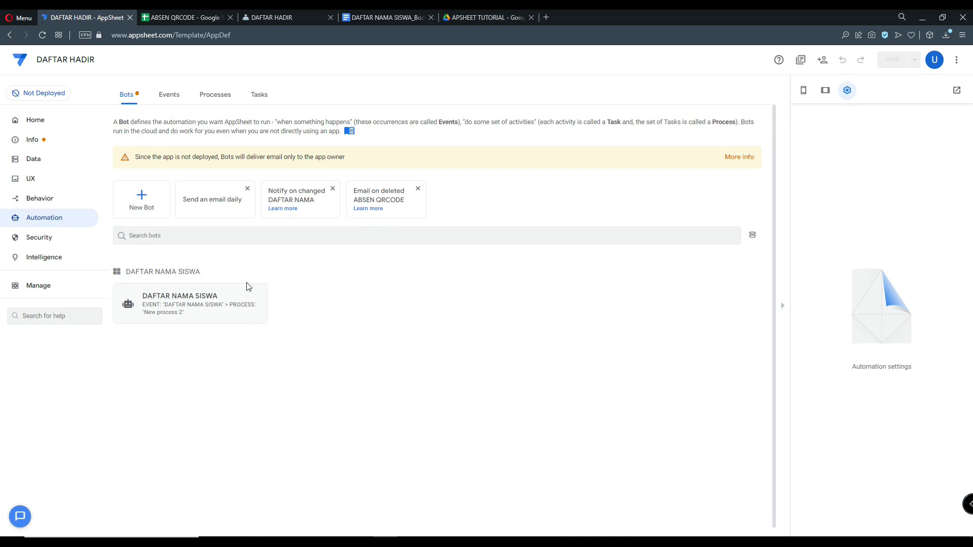
Go to the app's actions, recheck the bot list briefly, and locate the DAFTAR NAMA SISWA action group
left_click(34, 203)
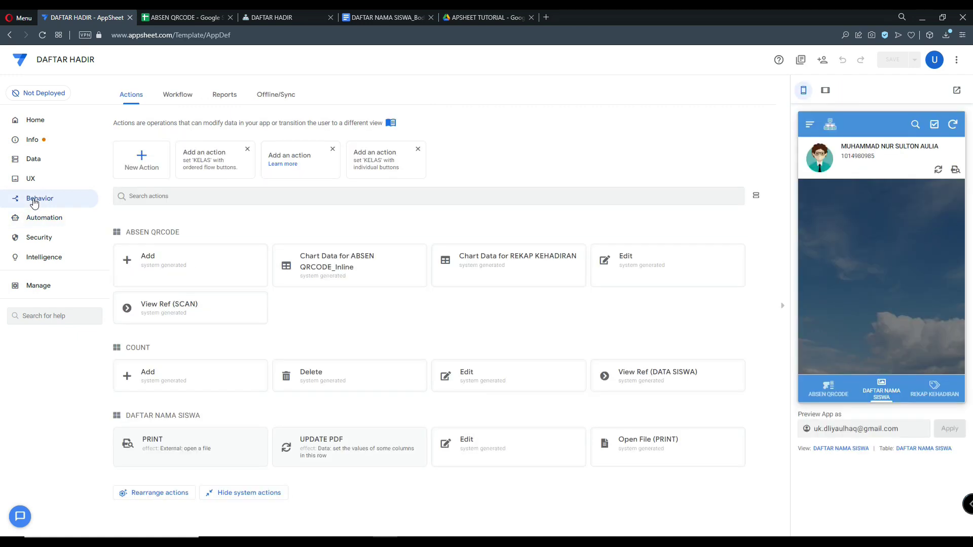
left_click(32, 219)
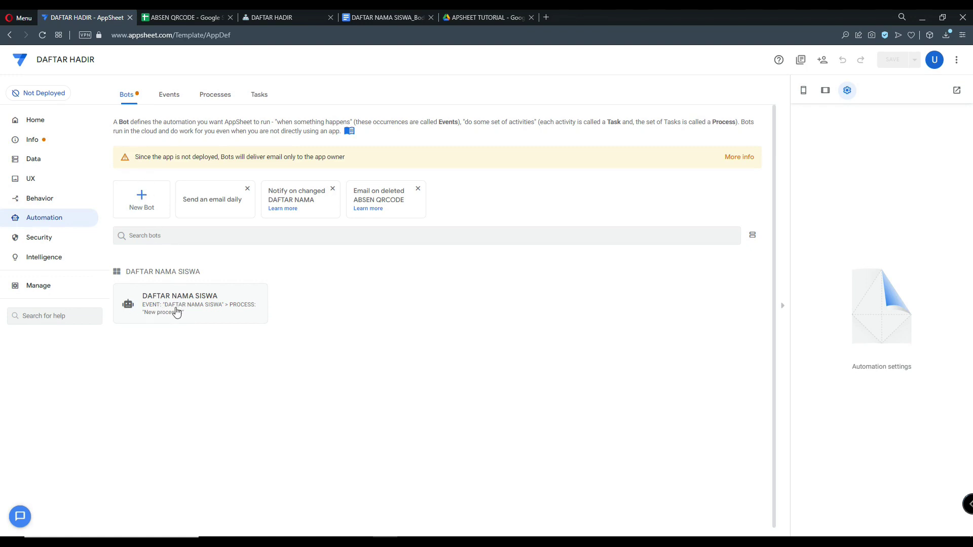
left_click(45, 201)
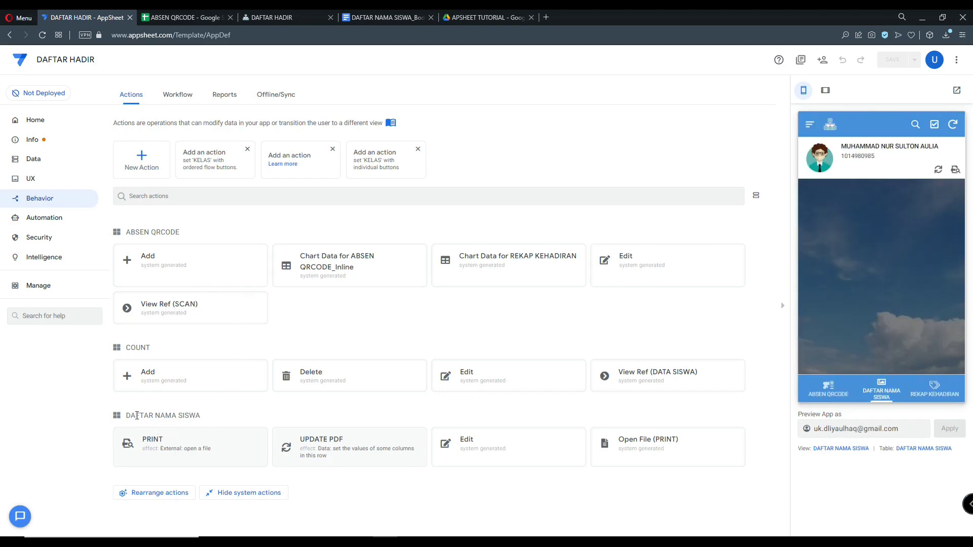
left_click_drag(152, 416, 200, 417)
left_click_drag(127, 415, 205, 420)
Open the DAFTAR NAMA SISWA table's PRINT action and check its name, target table, action type and file setting
left_click(230, 445)
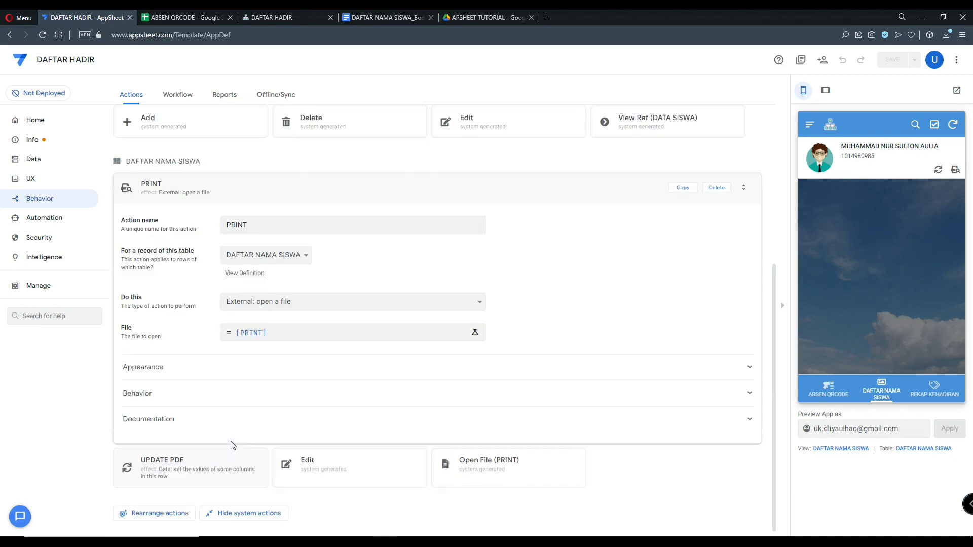
left_click(282, 192)
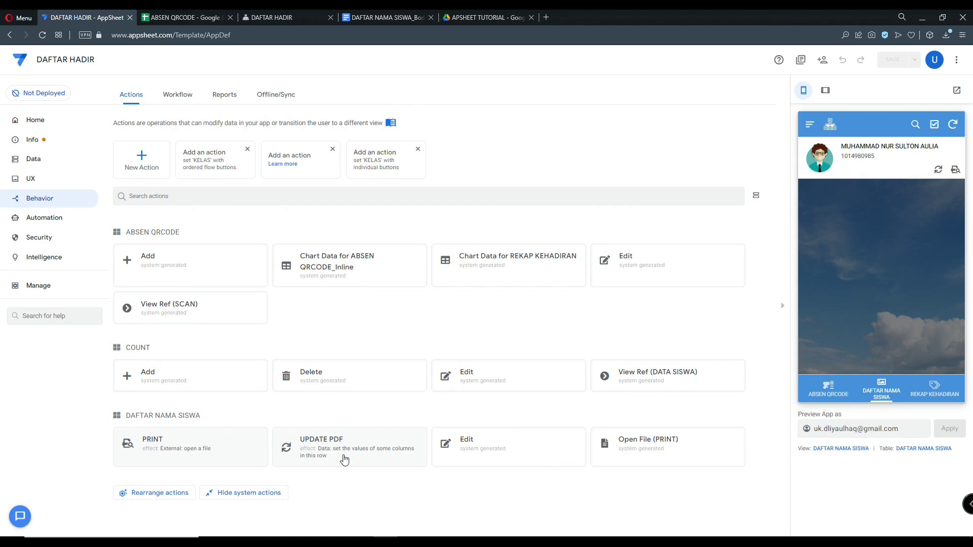
left_click(223, 452)
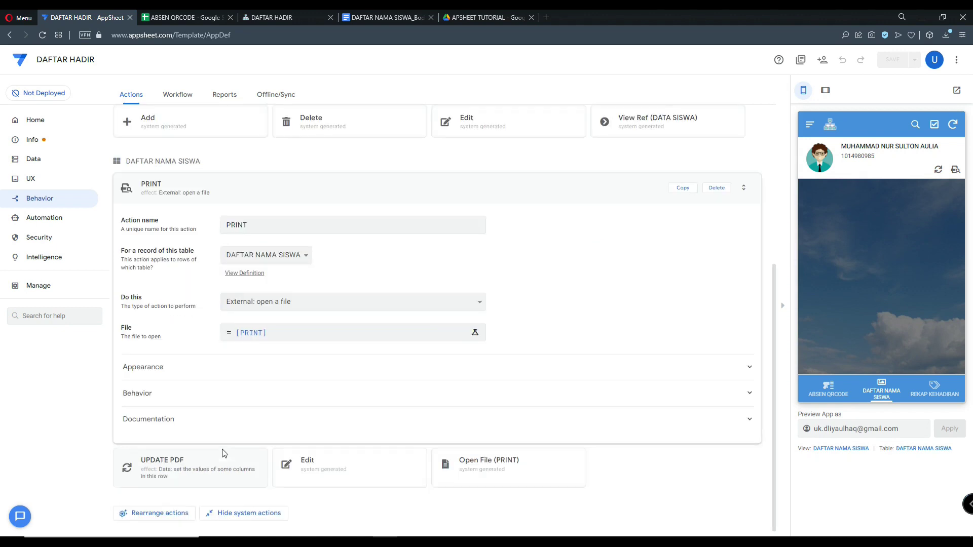
left_click(228, 201)
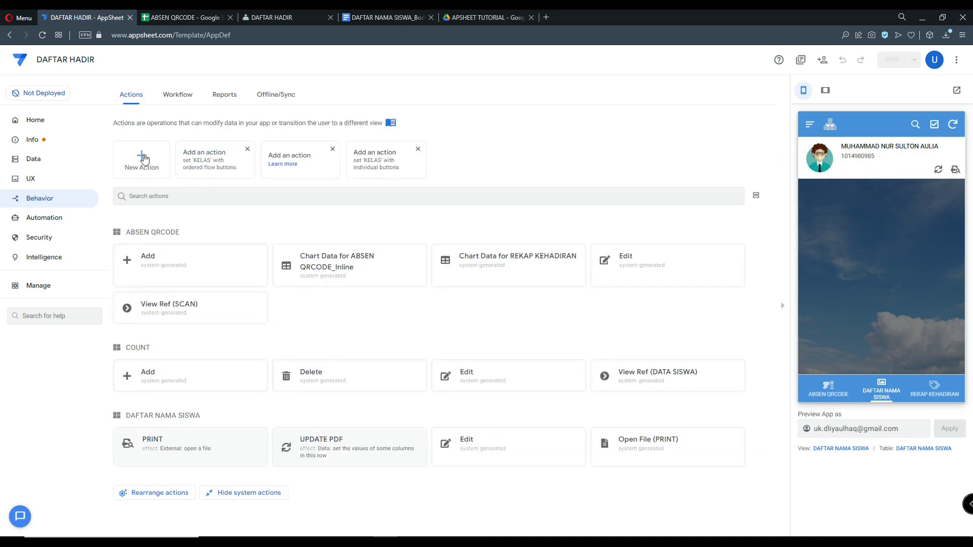
left_click(166, 444)
left_click(286, 229)
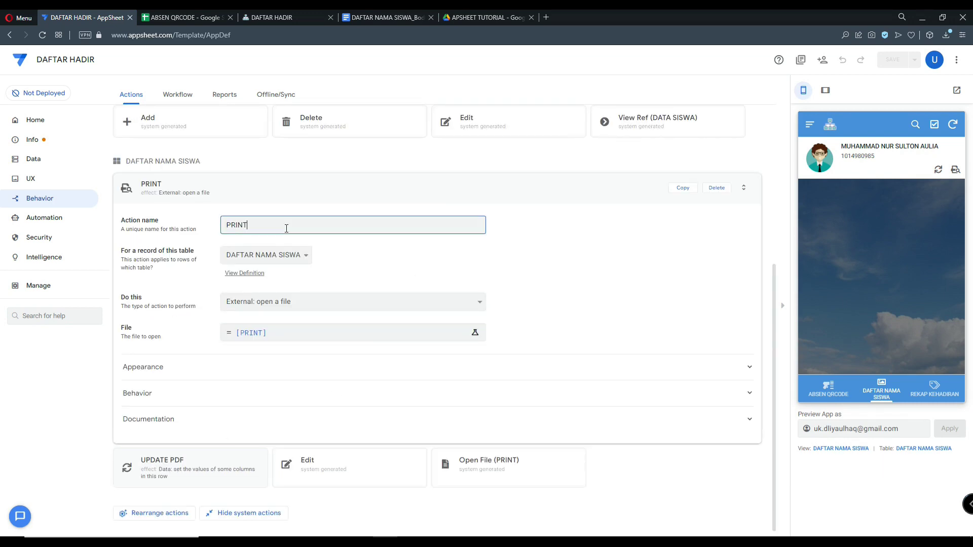
left_click(246, 255)
left_click(321, 295)
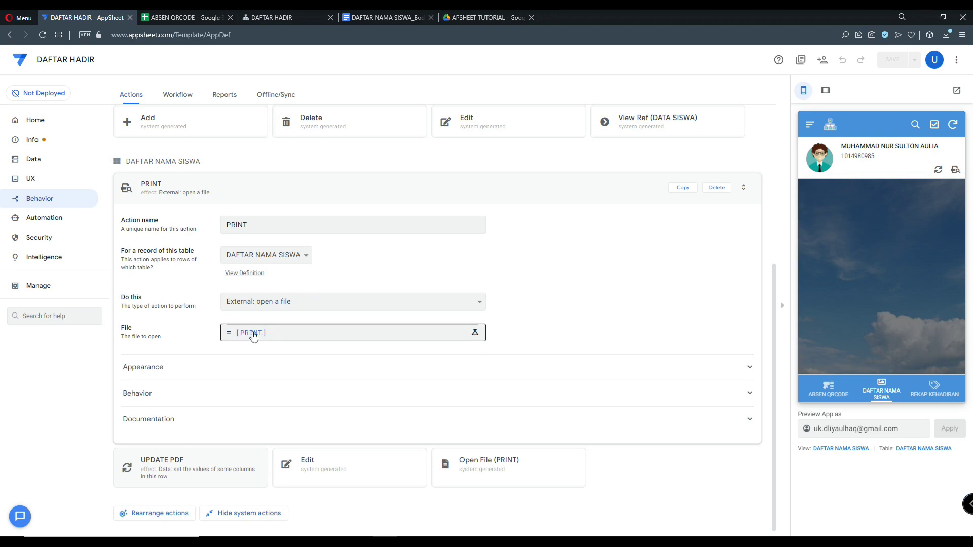
Switch to the ABSEN QRCODE spreadsheet to check the PRINT column used by the action, and return to AppSheet
left_click(188, 15)
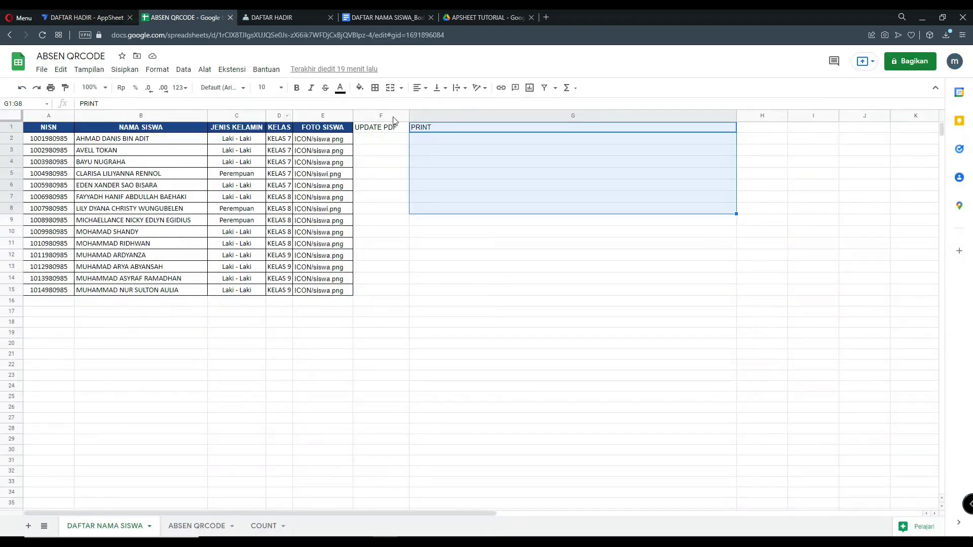
left_click(432, 137)
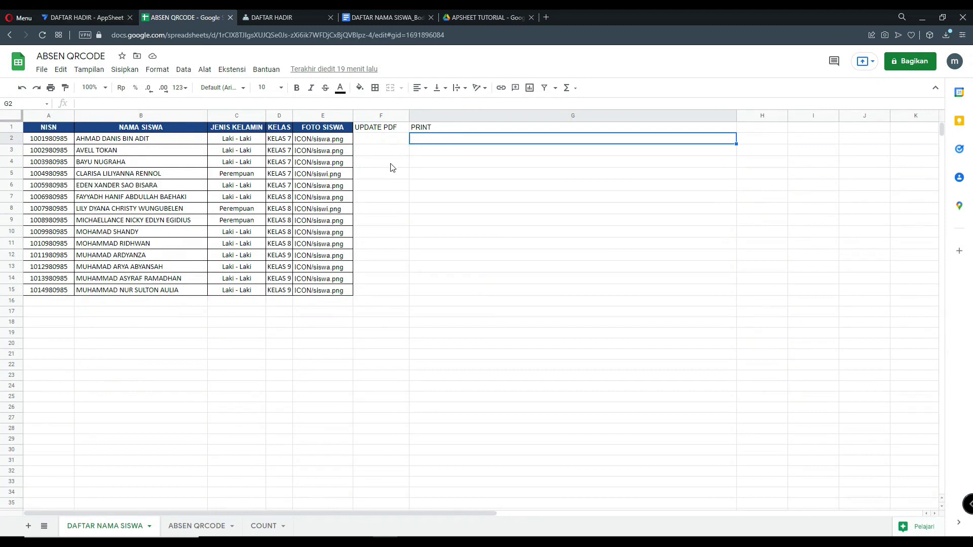
left_click(84, 17)
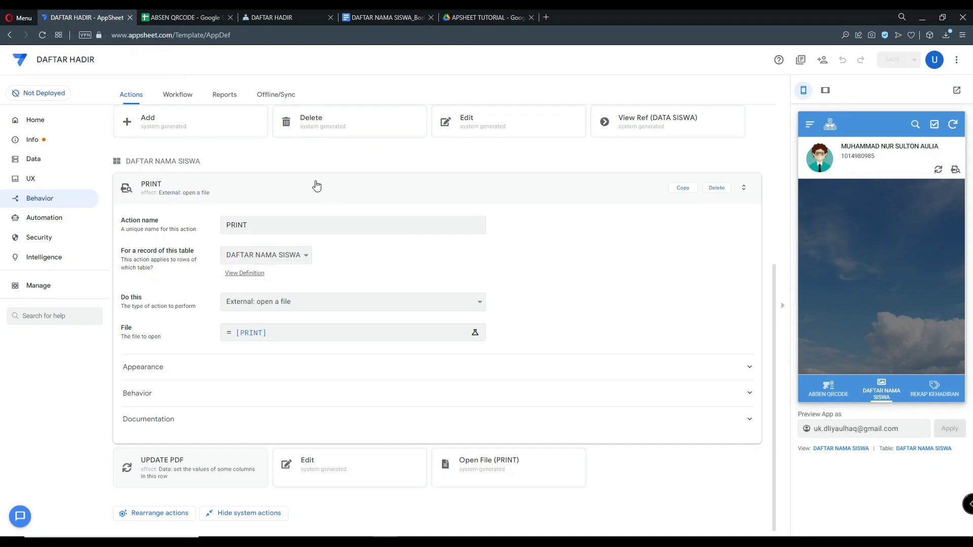
Expand the PRINT action's behavior and appearance settings and review its condition, icon and prominence
left_click(294, 396)
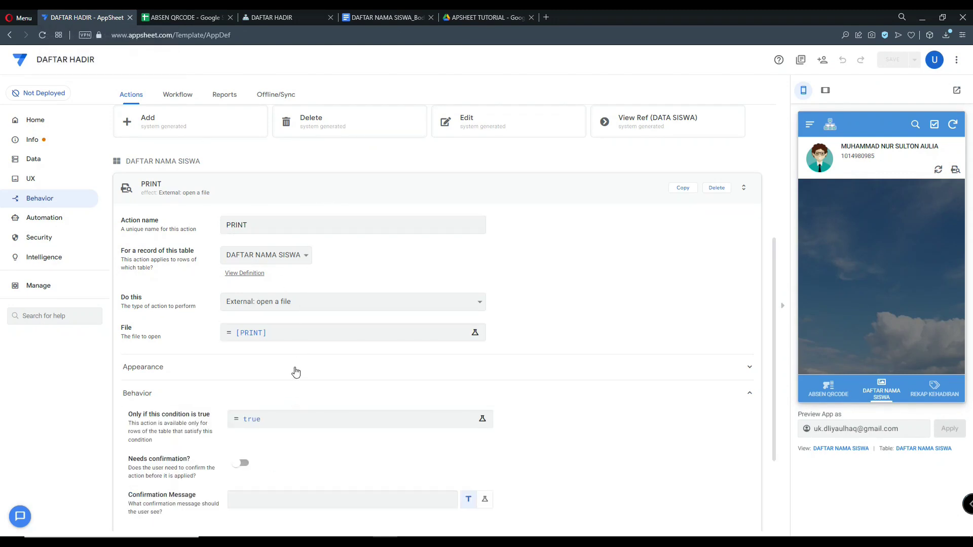
left_click(295, 373)
scroll(296, 375, "down", 4)
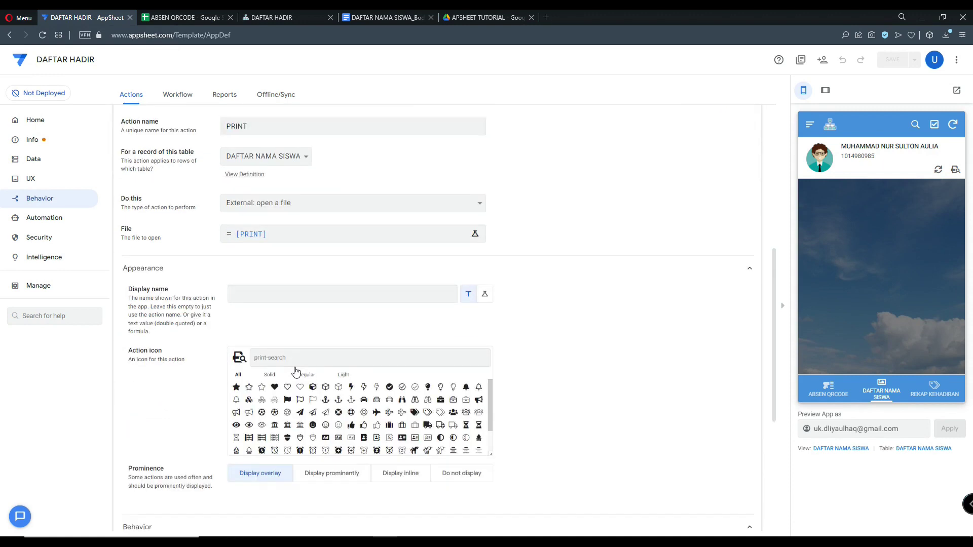
scroll(296, 374, "up", 2)
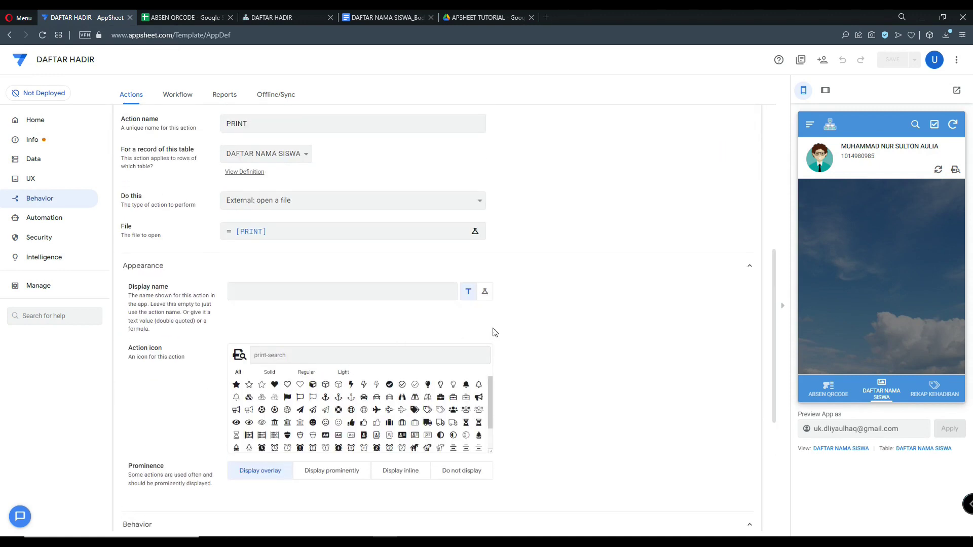
scroll(502, 331, "up", 1)
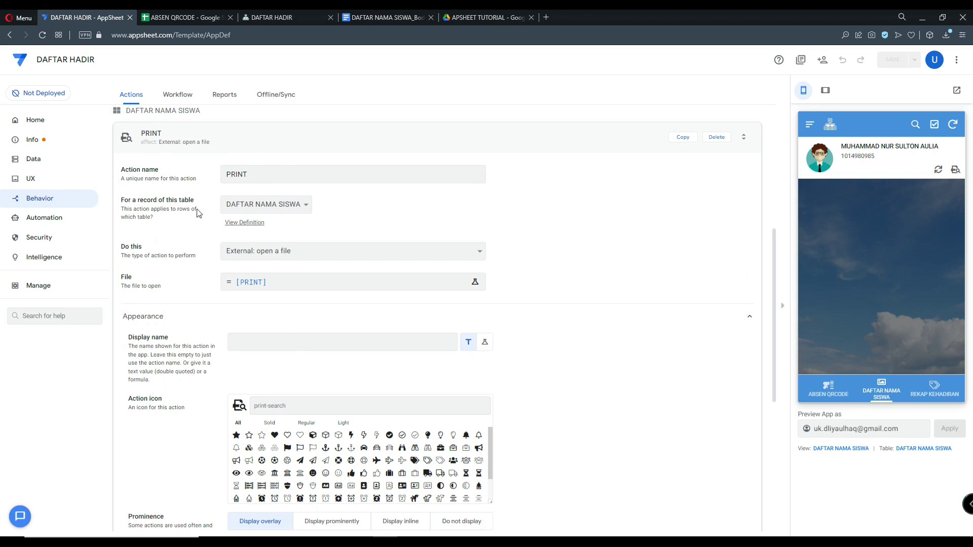
scroll(218, 234, "down", 2)
scroll(315, 419, "down", 2)
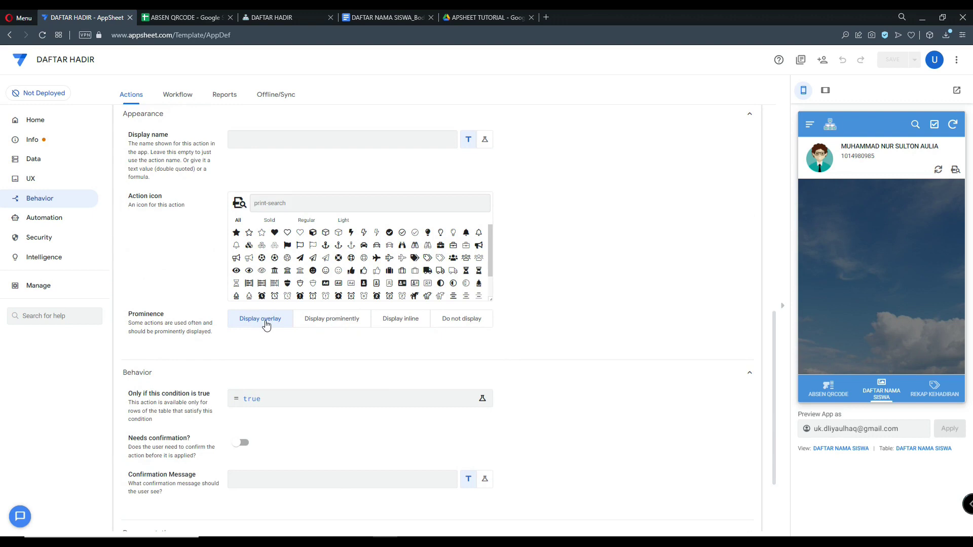
Switch to the running DAFTAR HADIR app to see the overlay buttons on the student detail page, and return to the PRINT action
left_click(271, 16)
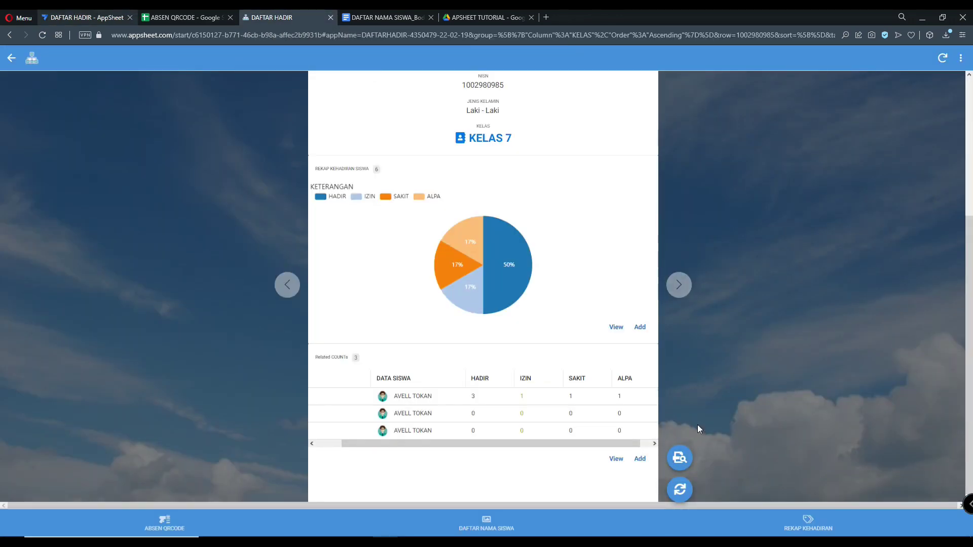
left_click(87, 13)
scroll(406, 329, "up", 5)
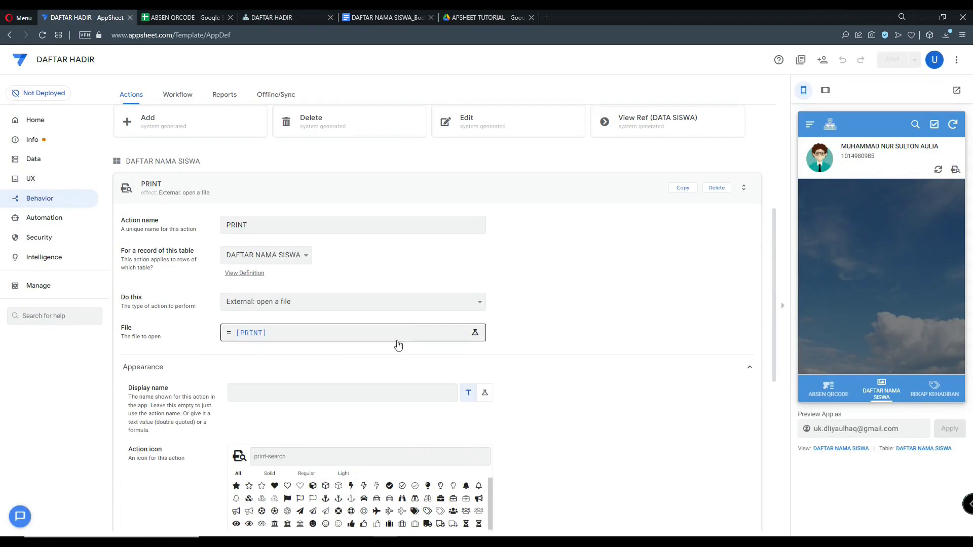
Browse the icons available for the PRINT action in its appearance settings and collapse the action
scroll(321, 439, "down", 2)
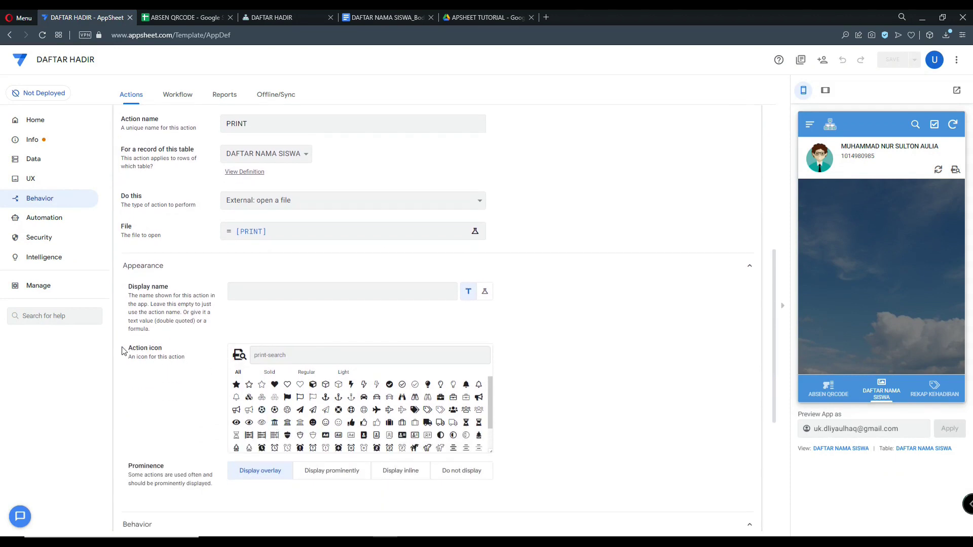
scroll(355, 417, "down", 5)
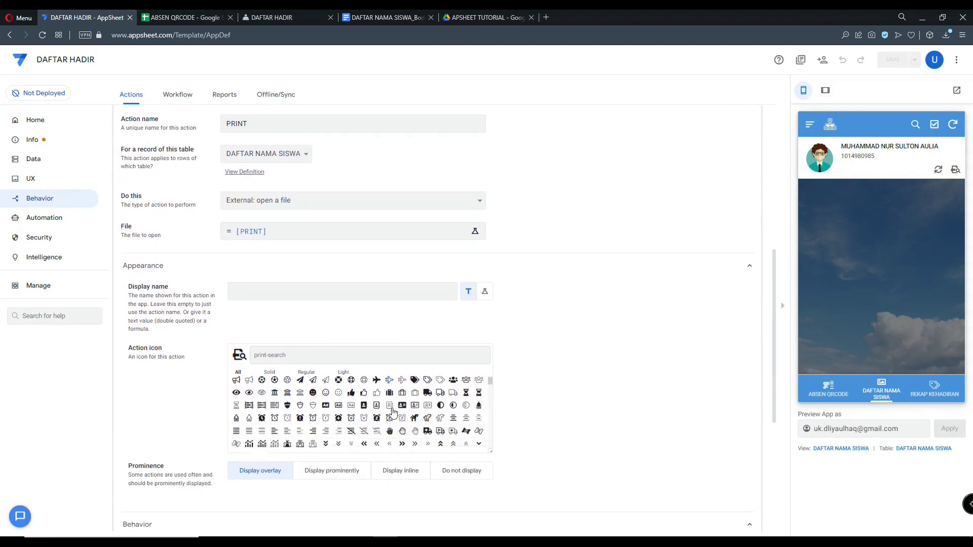
scroll(355, 416, "up", 5)
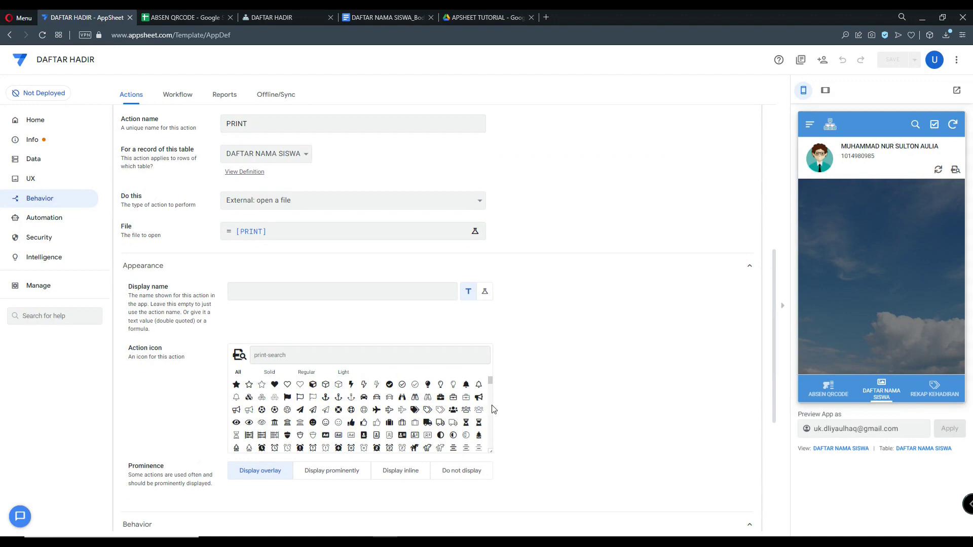
scroll(491, 393, "down", 2)
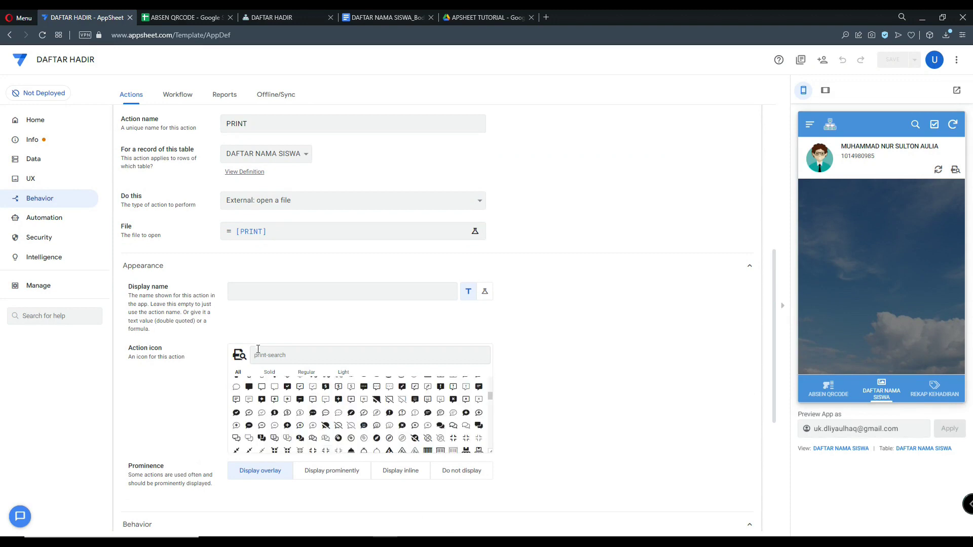
scroll(257, 352, "up", 5)
left_click(288, 333)
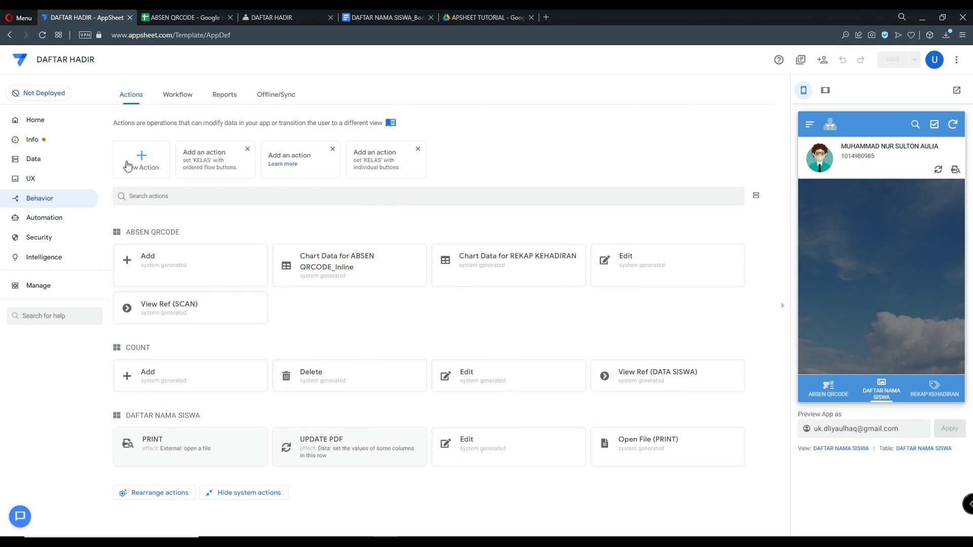
Open the UPDATE PDF action, check its name and PRINT column expression, close the expression without saving and collapse the action
left_click(340, 444)
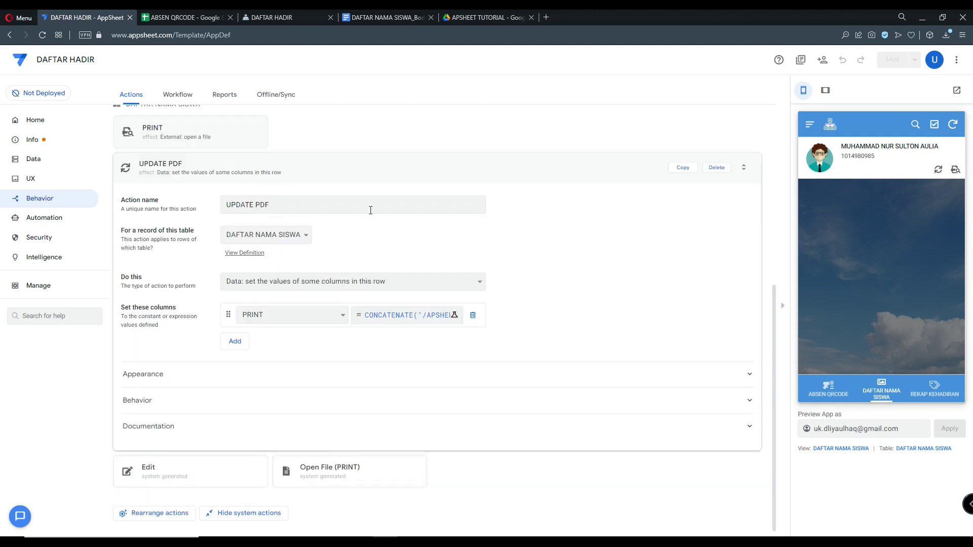
left_click(249, 204)
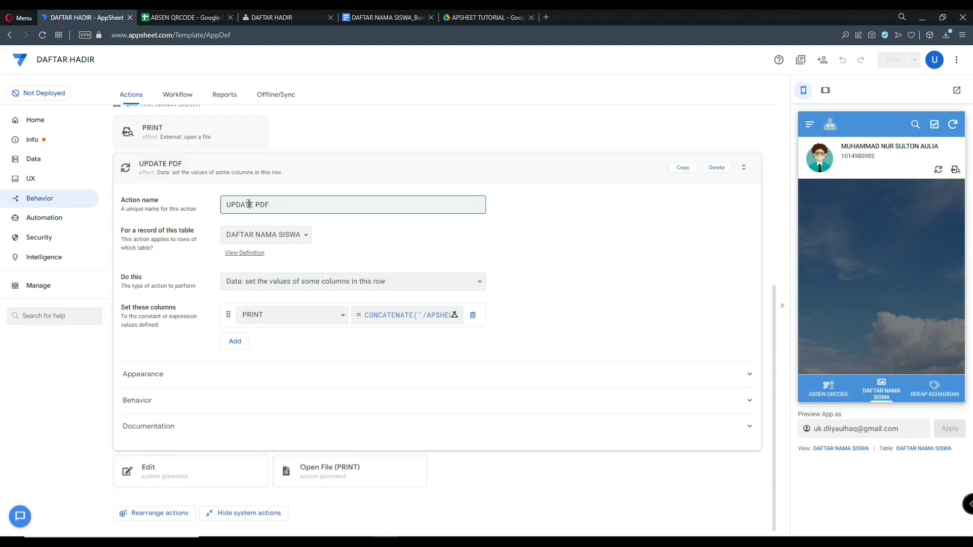
left_click_drag(225, 206, 283, 208)
left_click(287, 203)
scroll(289, 343, "up", 1)
left_click(370, 363)
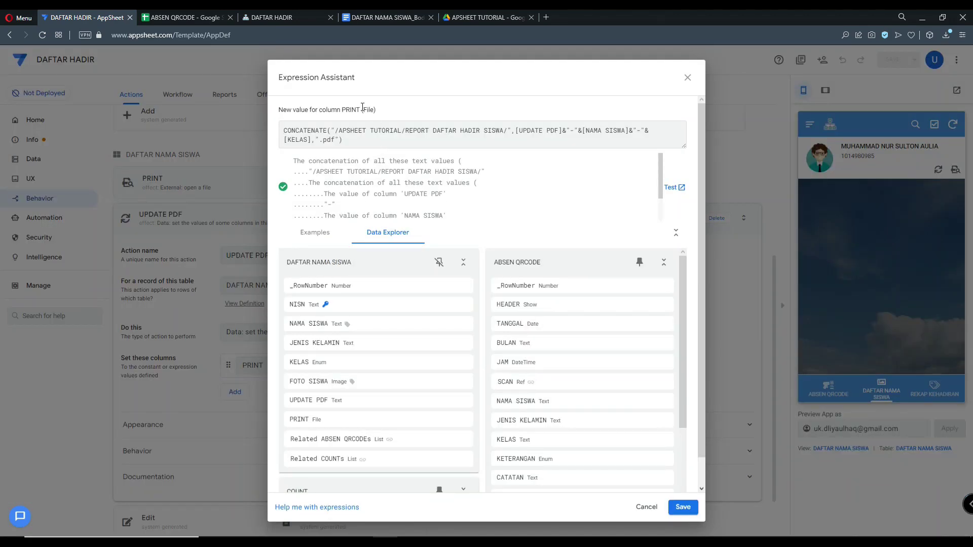
left_click(688, 77)
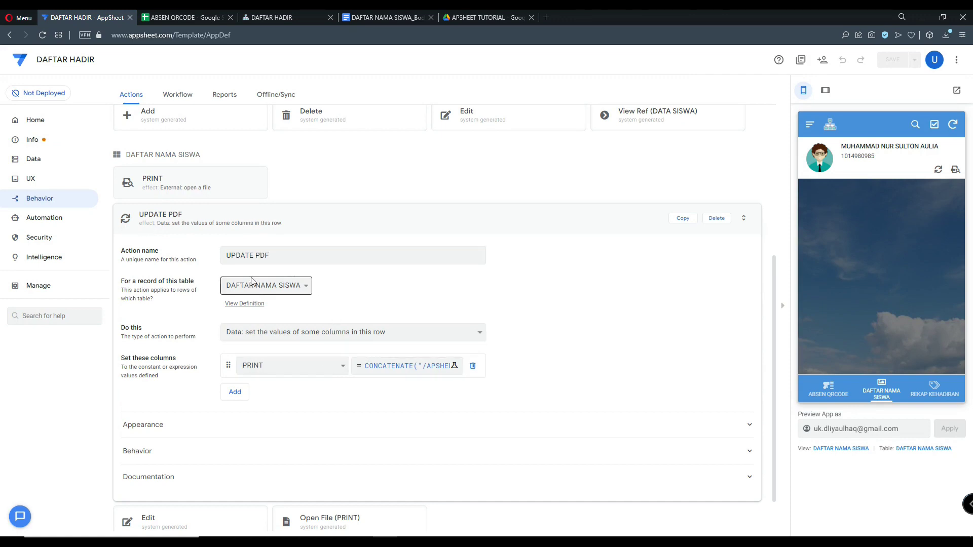
left_click(311, 226)
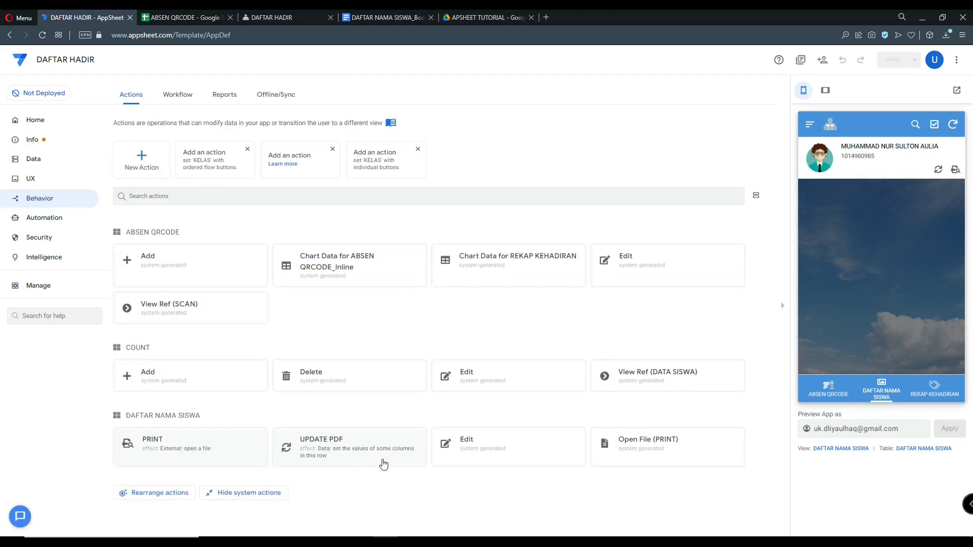
Open the DAFTAR NAMA SISWA table's Edit action, check its prominence under the appearance settings, and collapse it
left_click(512, 449)
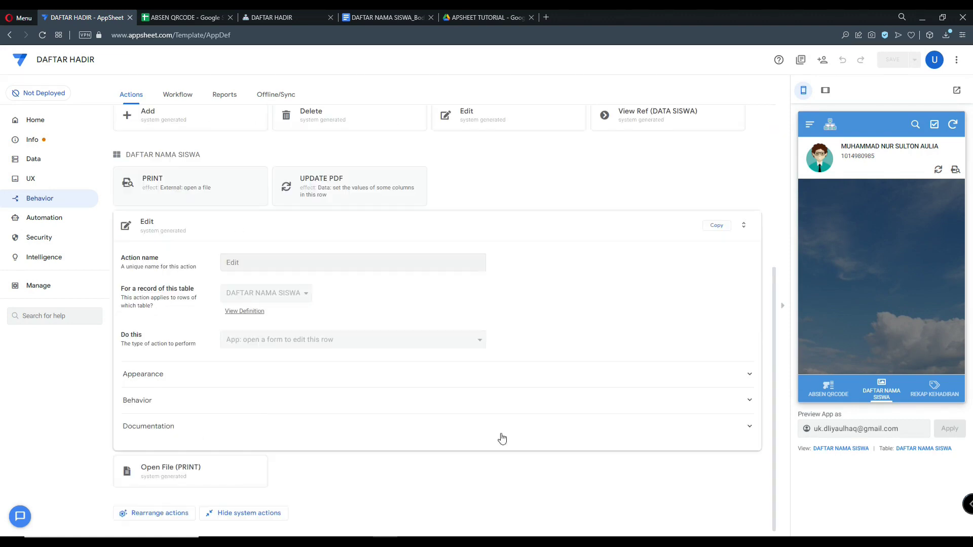
left_click(388, 387)
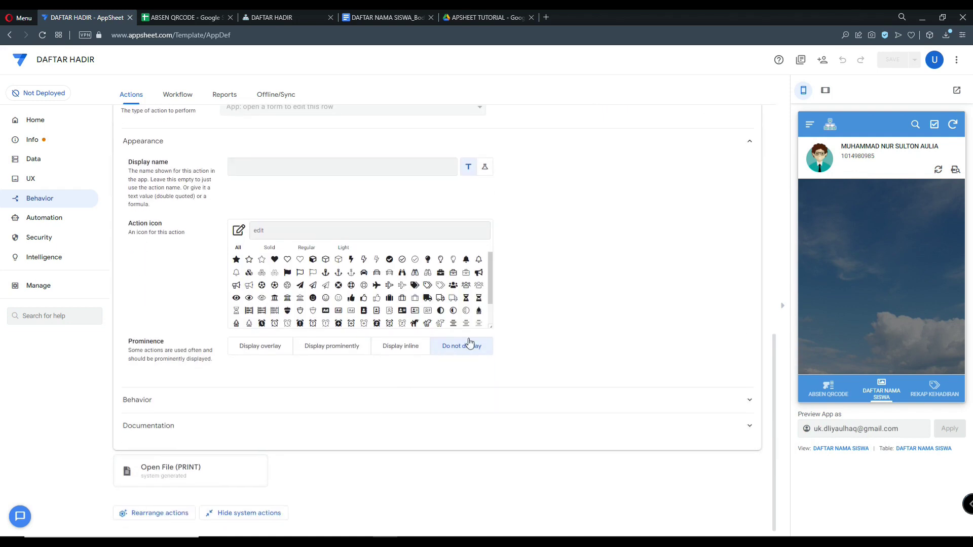
scroll(535, 370, "up", 6)
left_click(360, 300)
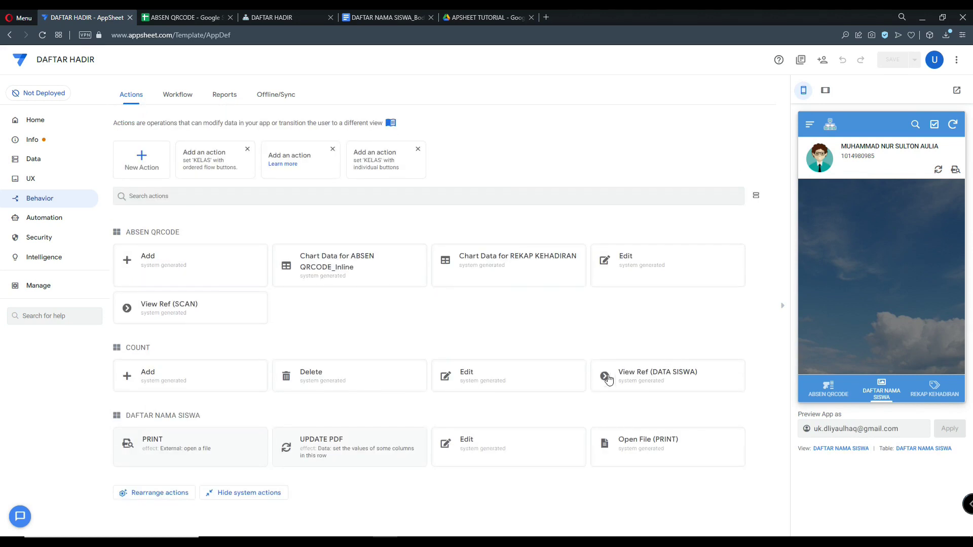
Open the DAFTAR NAMA SISWA table's Open File (PRINT) action, review its definition, and collapse it
left_click(674, 448)
scroll(473, 337, "up", 3)
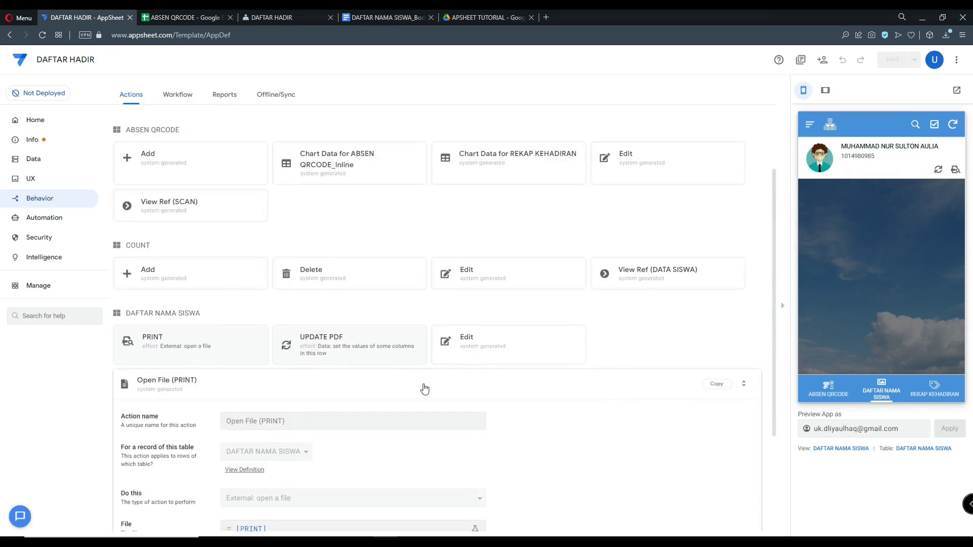
left_click(433, 371)
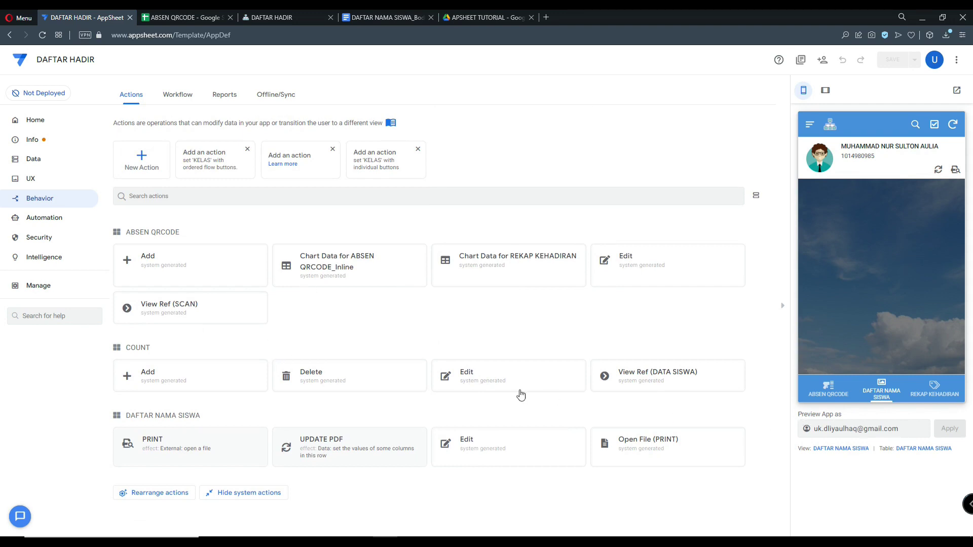
Check the ABSEN QRCODE form in the phone and tablet previews, cancelling it each time, and view the listed student's detail page
left_click(830, 389)
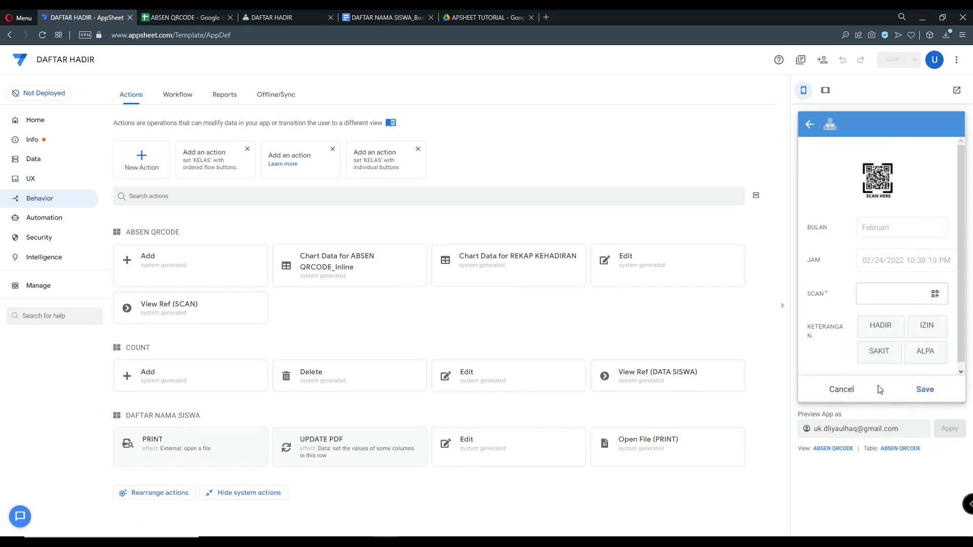
left_click(840, 393)
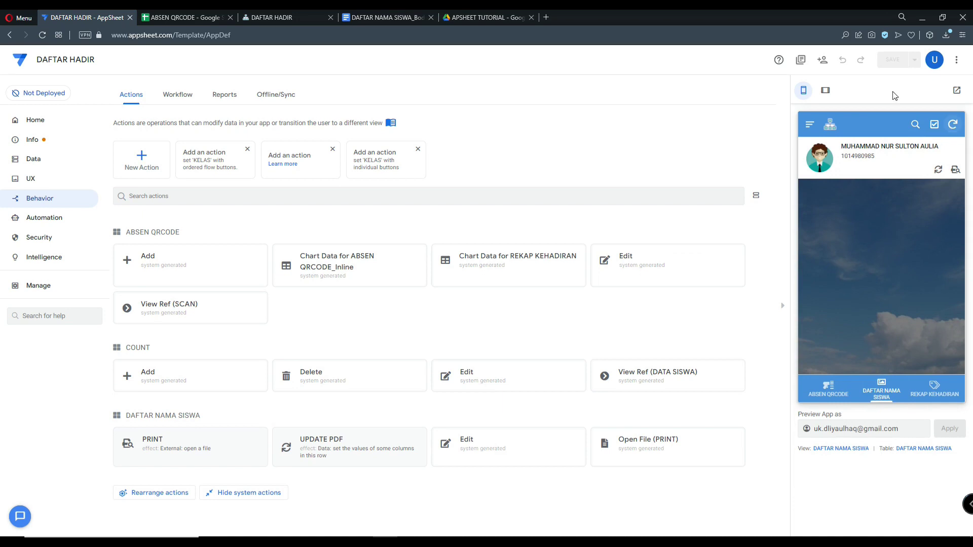
left_click(953, 124)
left_click(825, 90)
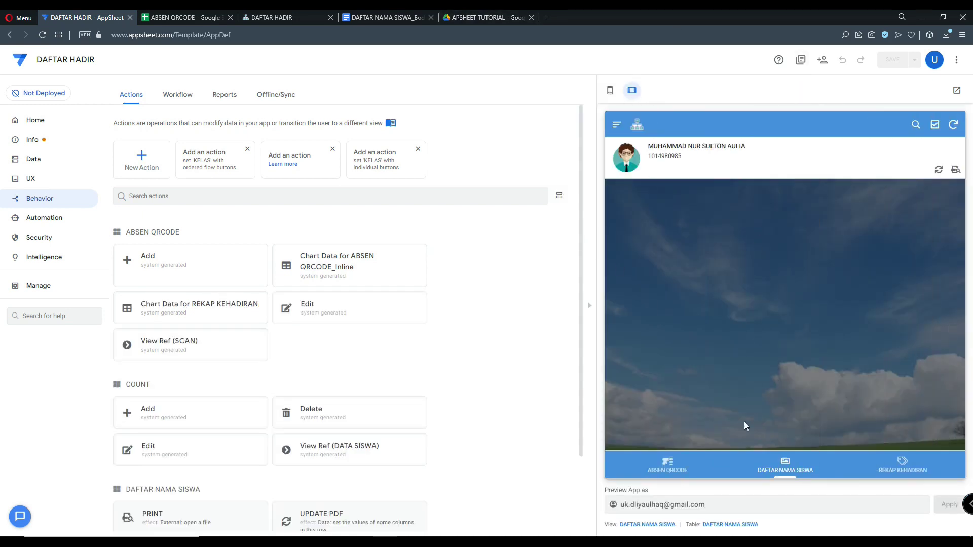
left_click(664, 468)
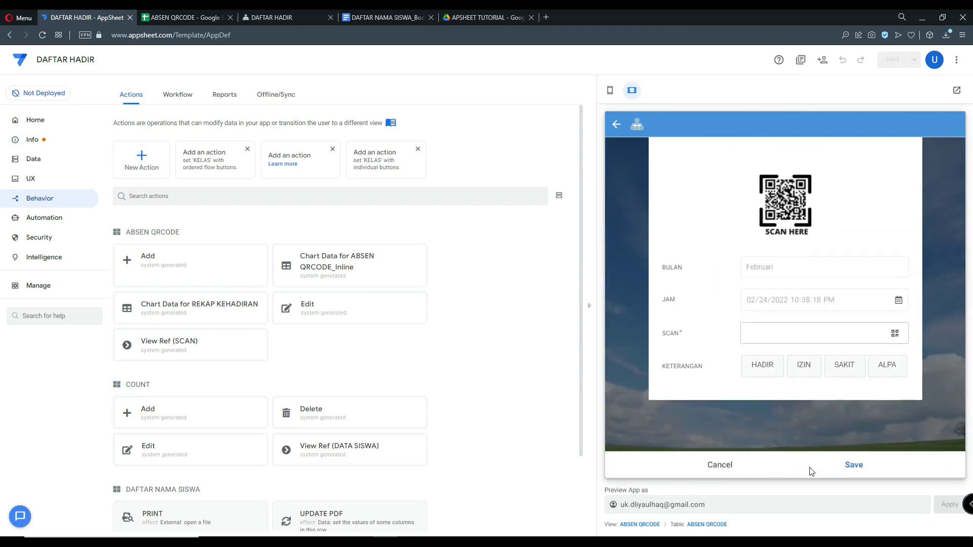
left_click(730, 467)
left_click(771, 159)
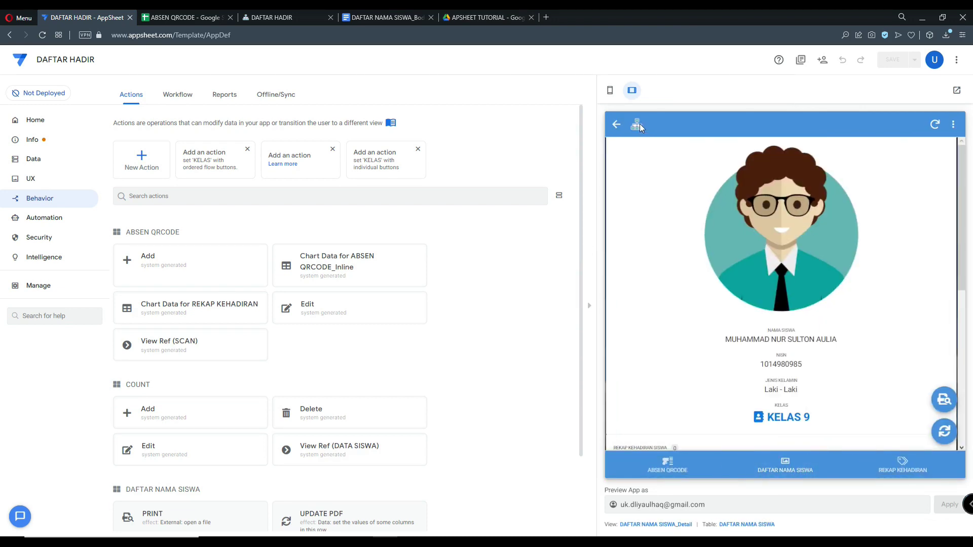
left_click(615, 126)
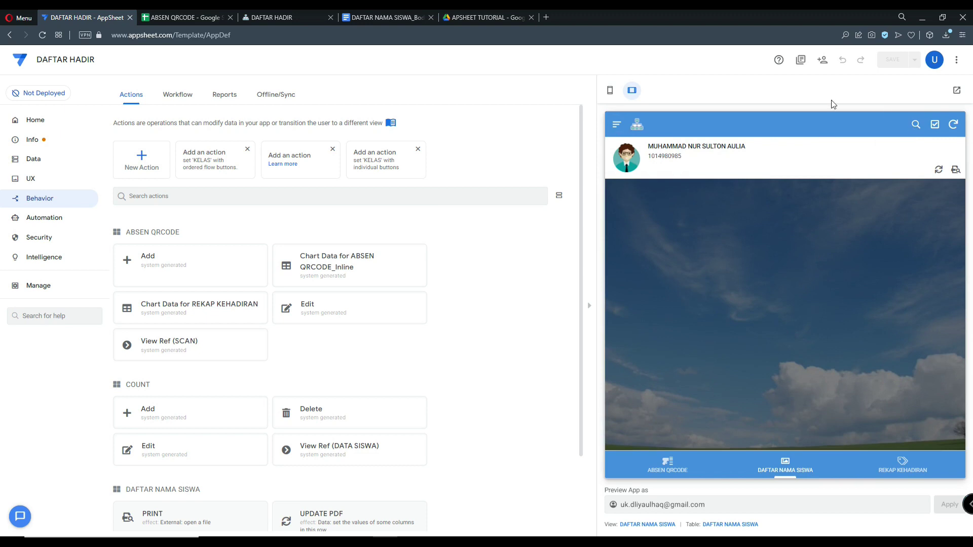
Reload the editor page and look through the full DAFTAR NAMA SISWA list in the preview
left_click(936, 127)
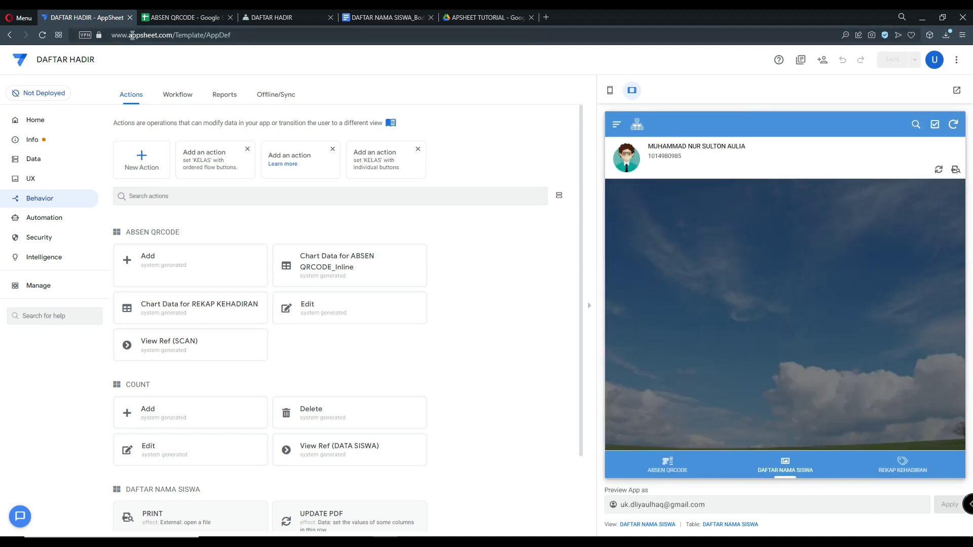
left_click(43, 35)
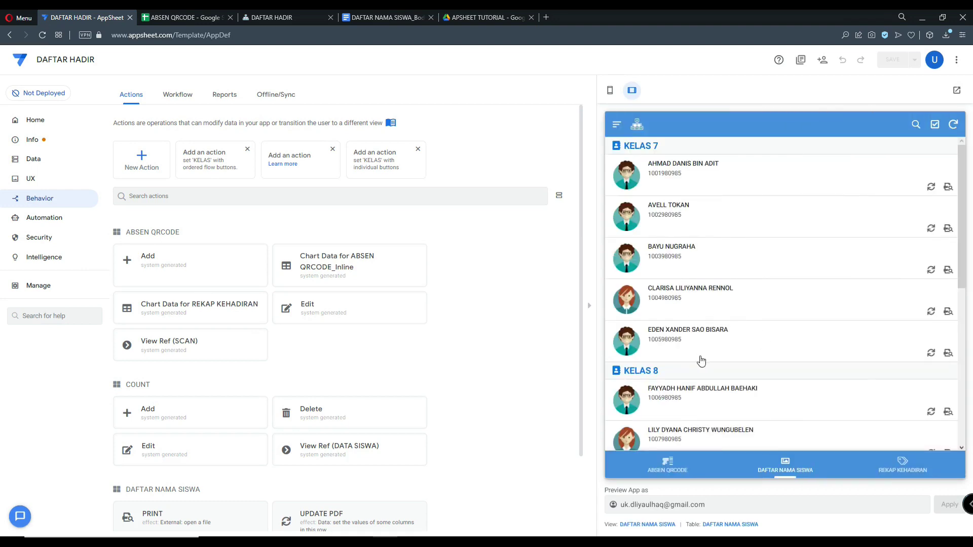
scroll(701, 362, "down", 3)
left_click(783, 466)
scroll(737, 287, "up", 3)
Open the UX format rules, review New Format Rule's KELAS column, icon and color settings, and collapse it
left_click(50, 181)
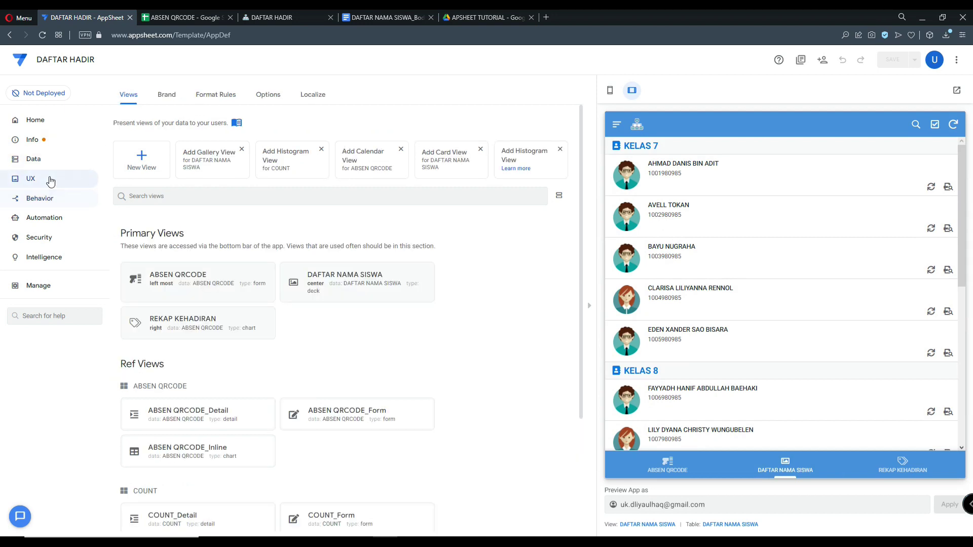
left_click(225, 97)
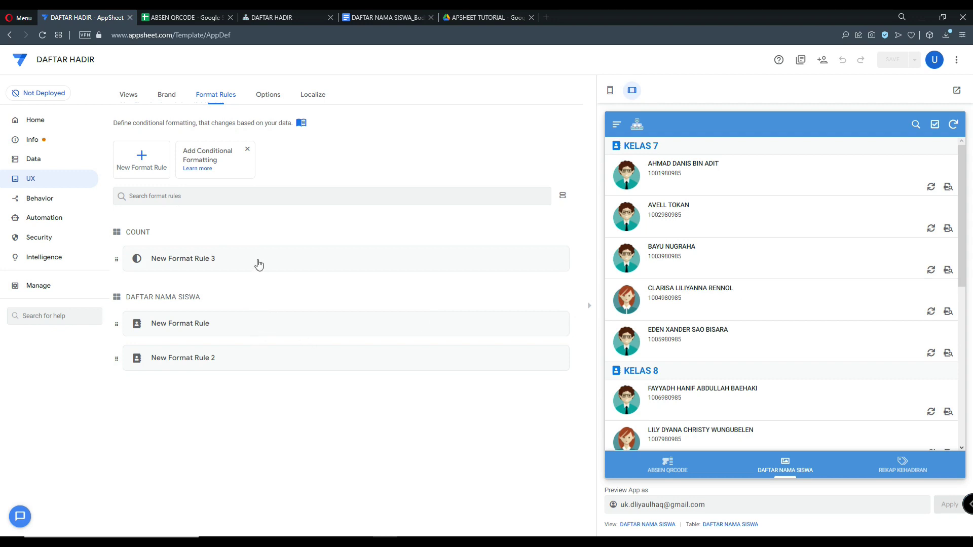
left_click(252, 327)
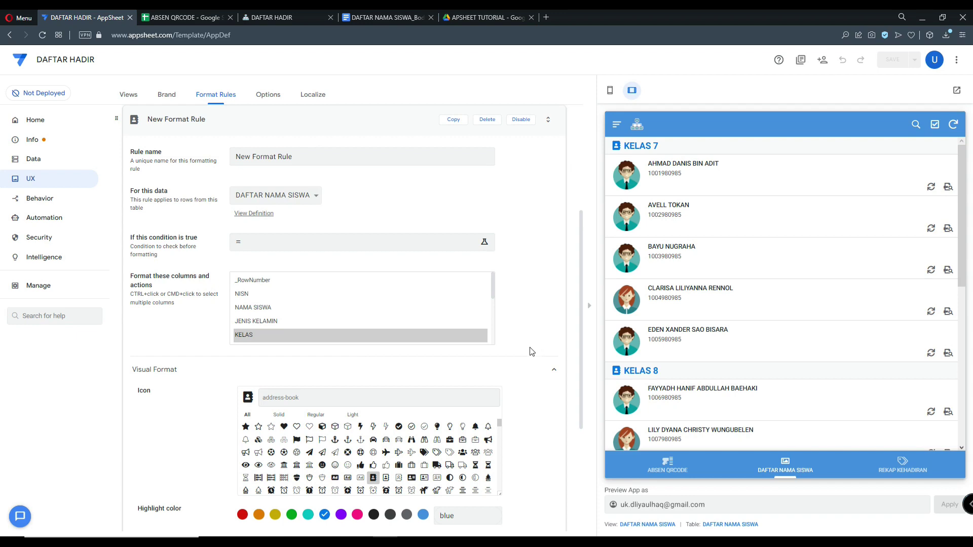
scroll(532, 351, "down", 2)
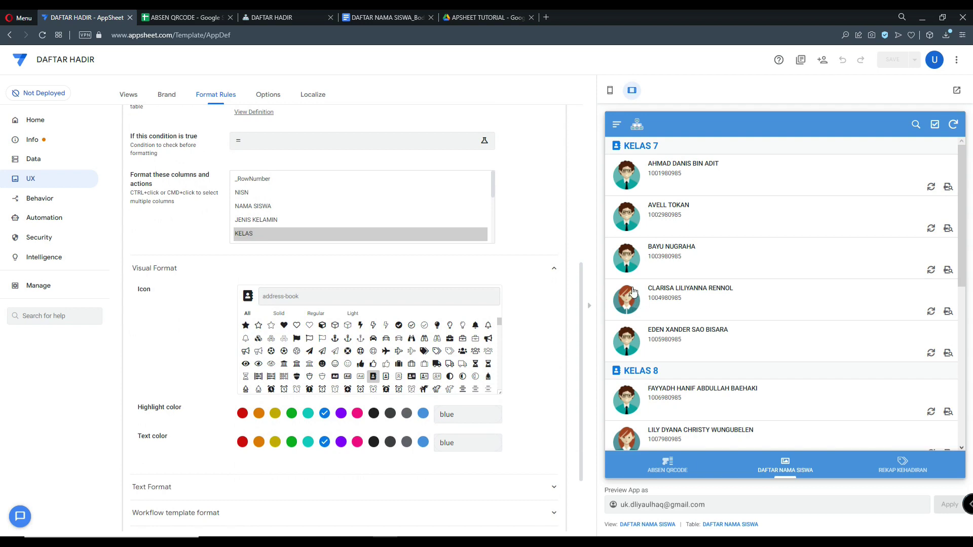
scroll(377, 236, "up", 4)
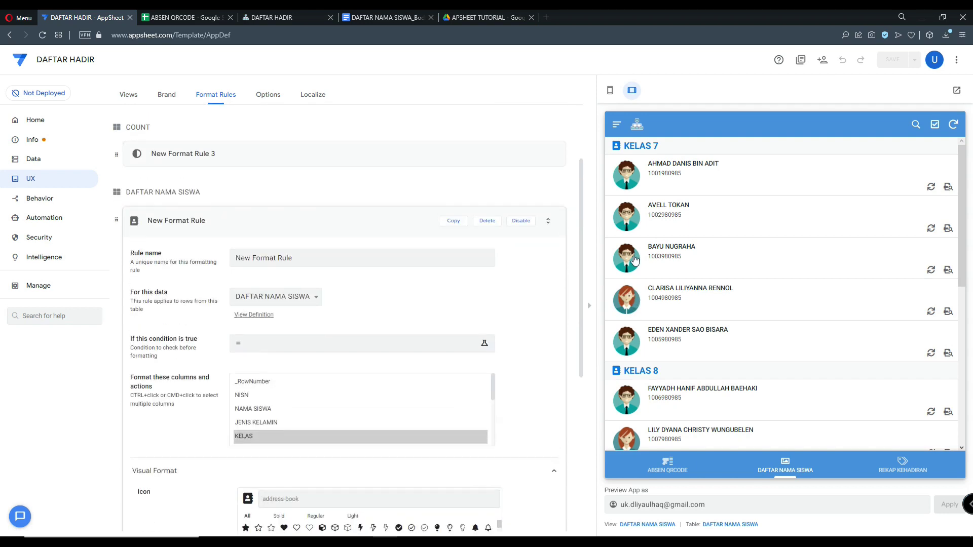
left_click(370, 228)
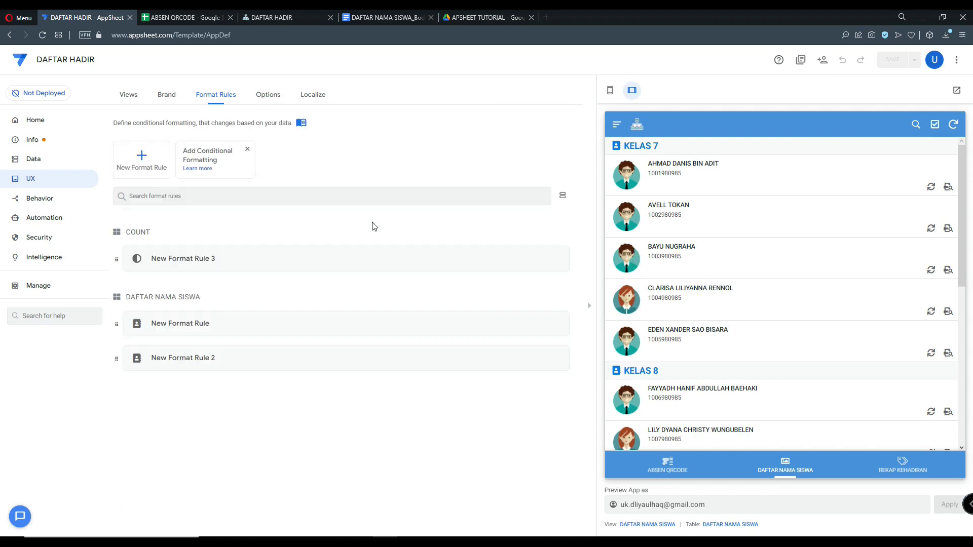
Open the DAFTAR NAMA SISWA bot's file creation task and examine its template setting
left_click(54, 217)
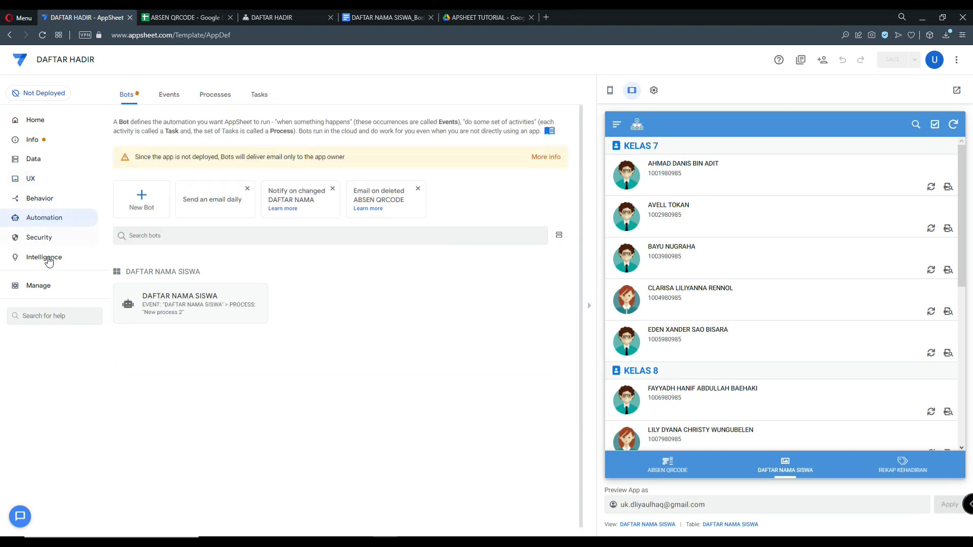
left_click(174, 295)
left_click(339, 323)
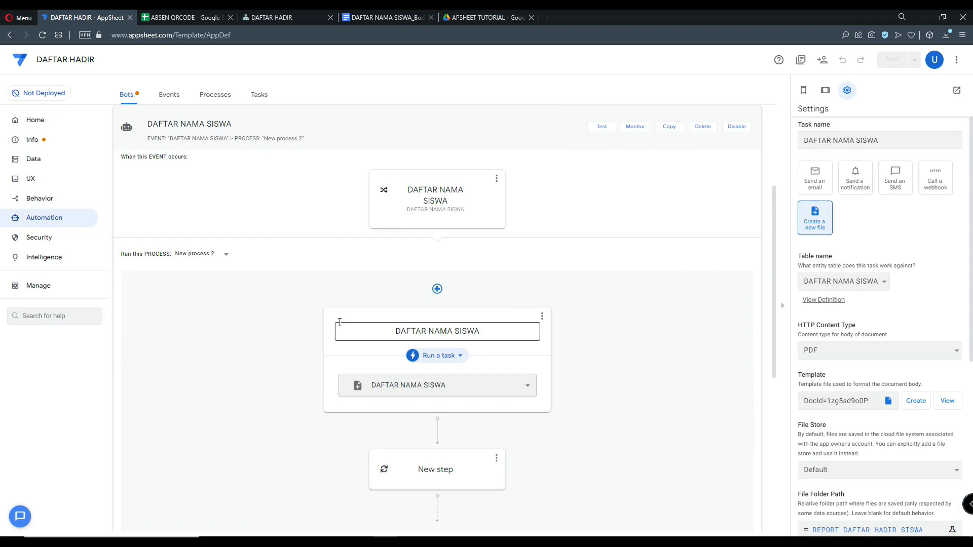
scroll(878, 283, "down", 2)
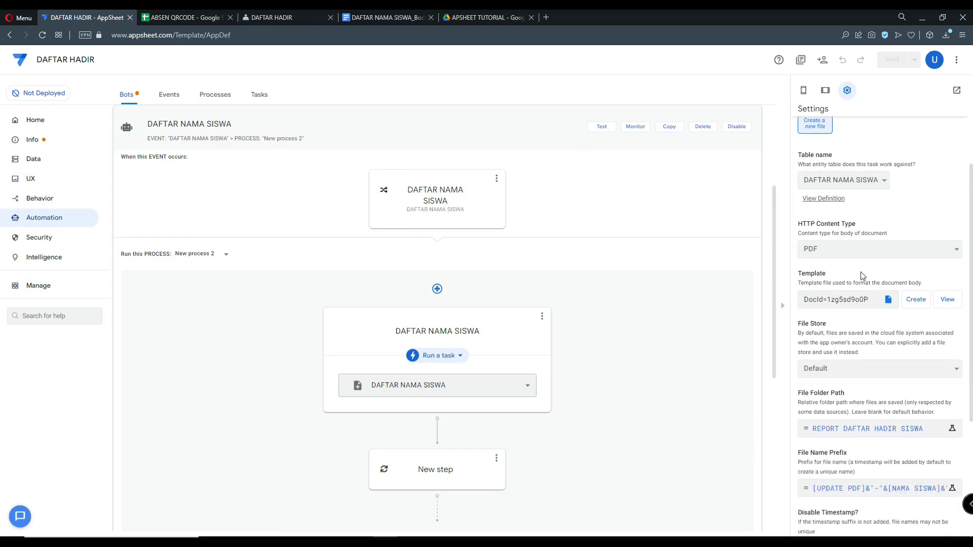
left_click_drag(800, 272, 840, 274)
left_click(836, 273)
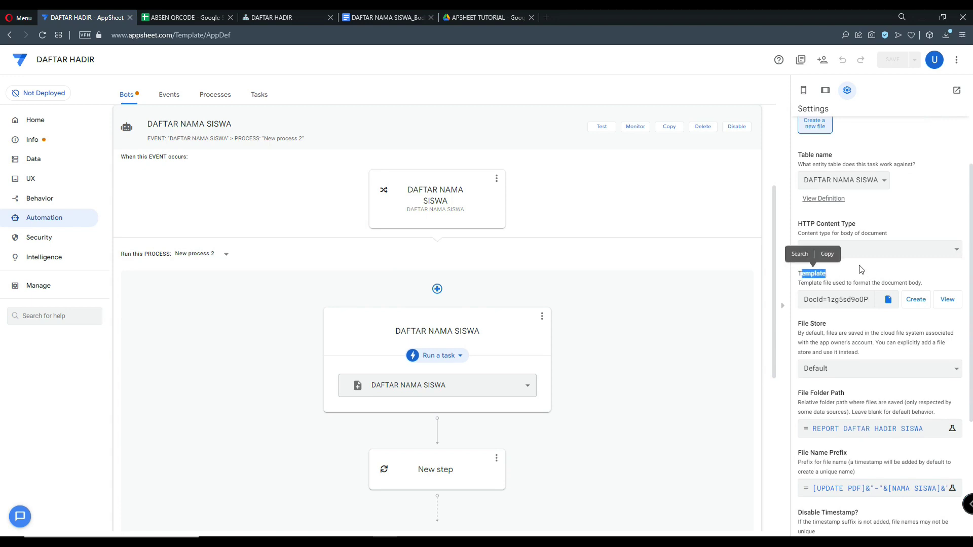
left_click(873, 285)
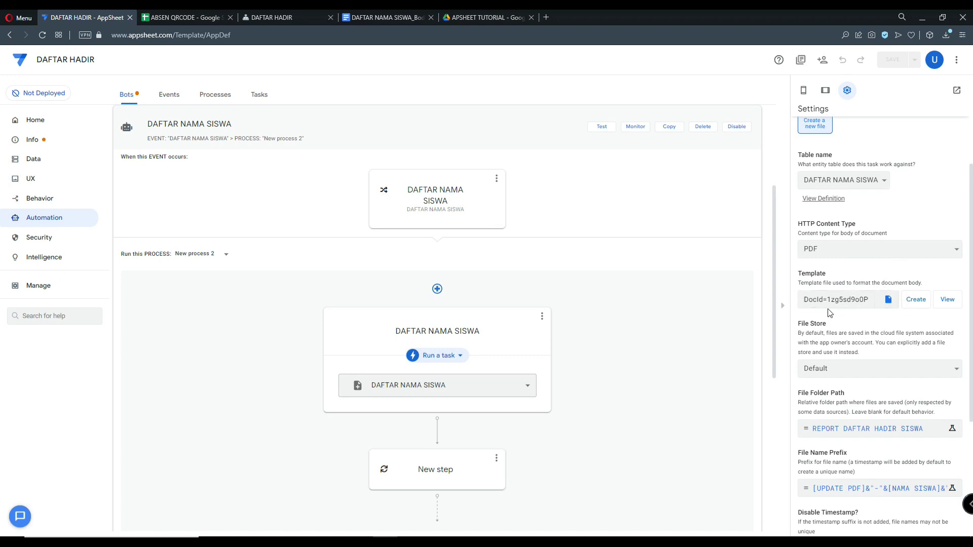
Run template creation for the task, view the template in Google Docs, and examine its heading, student fields and tables
left_click(911, 303)
left_click(948, 301)
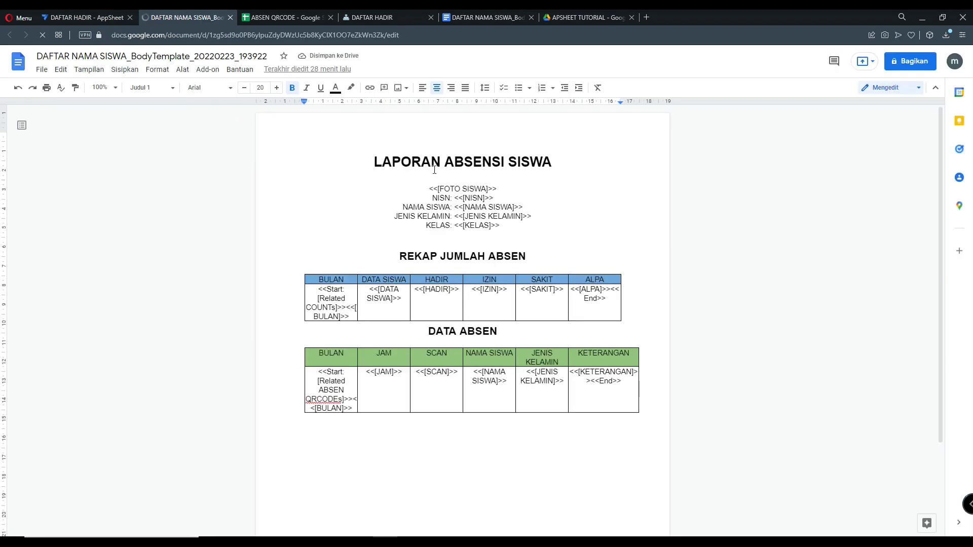
left_click_drag(376, 157, 488, 190)
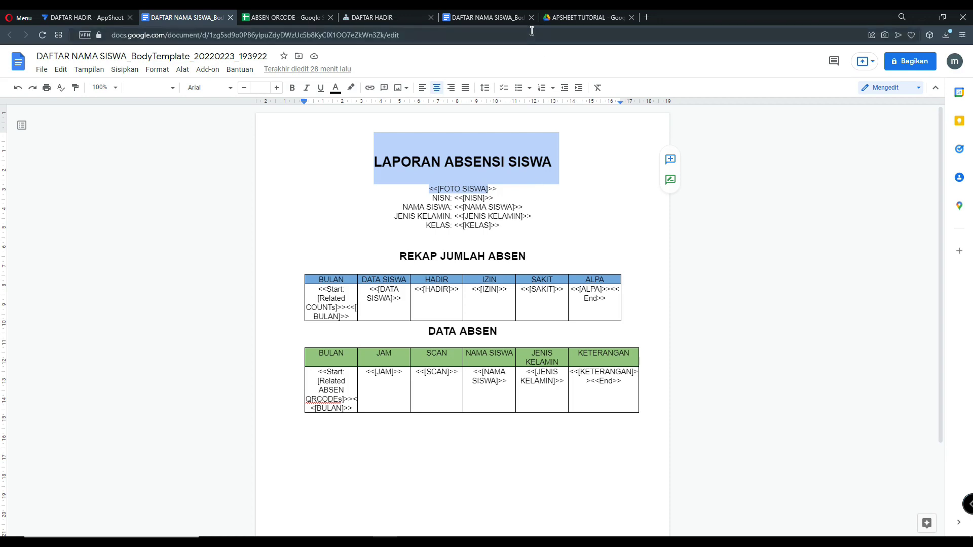
left_click(498, 247)
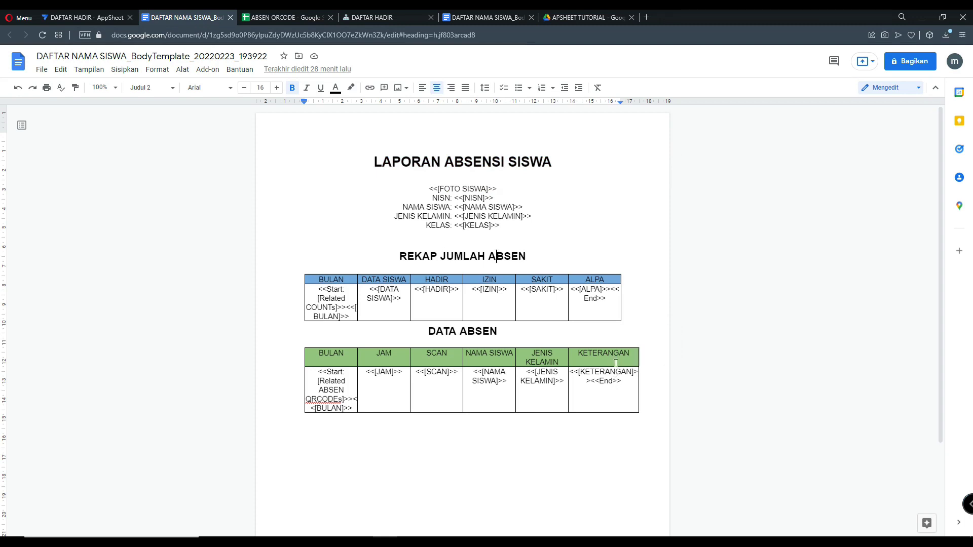
left_click(614, 381)
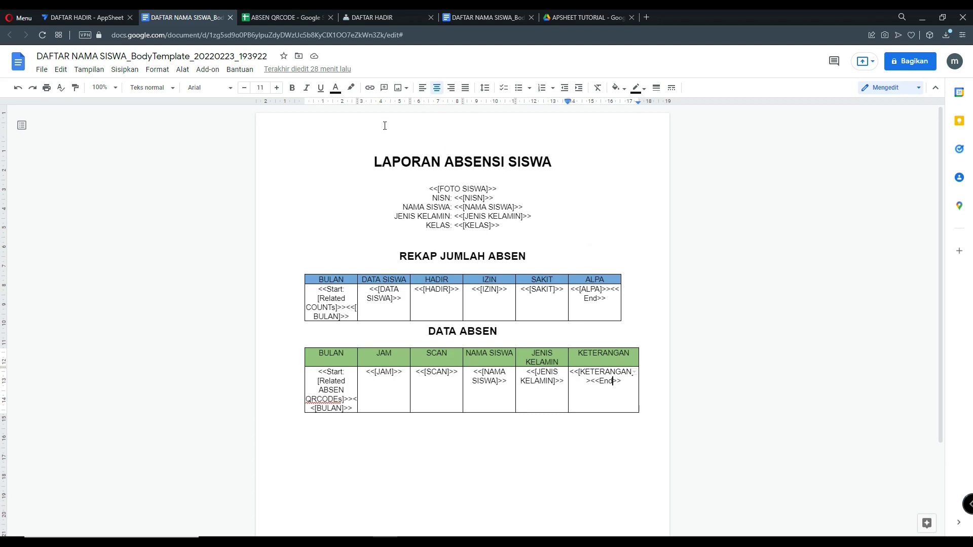
Return briefly to the bot's template setting, then review the template contents in the other open Google Docs tab
left_click(85, 17)
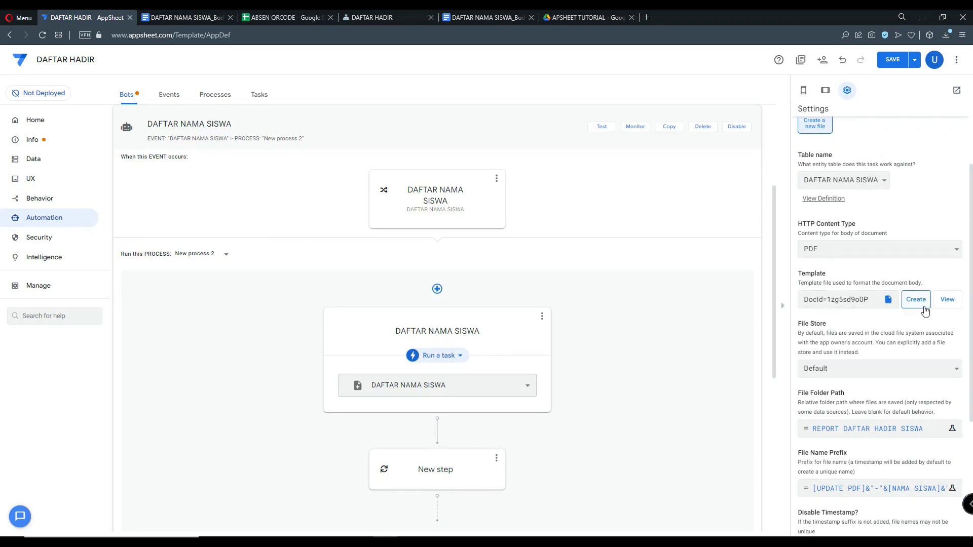
left_click(484, 17)
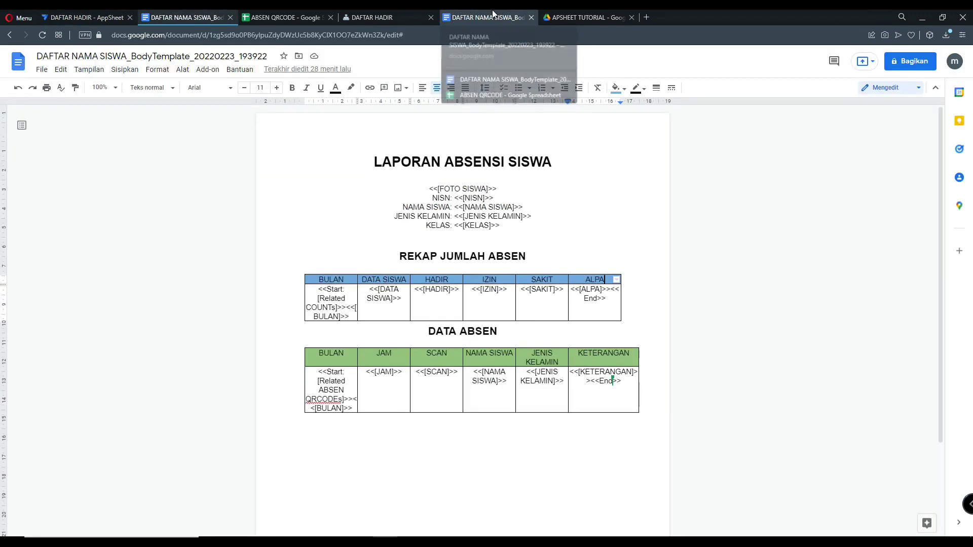
left_click_drag(378, 157, 555, 436)
left_click(555, 436)
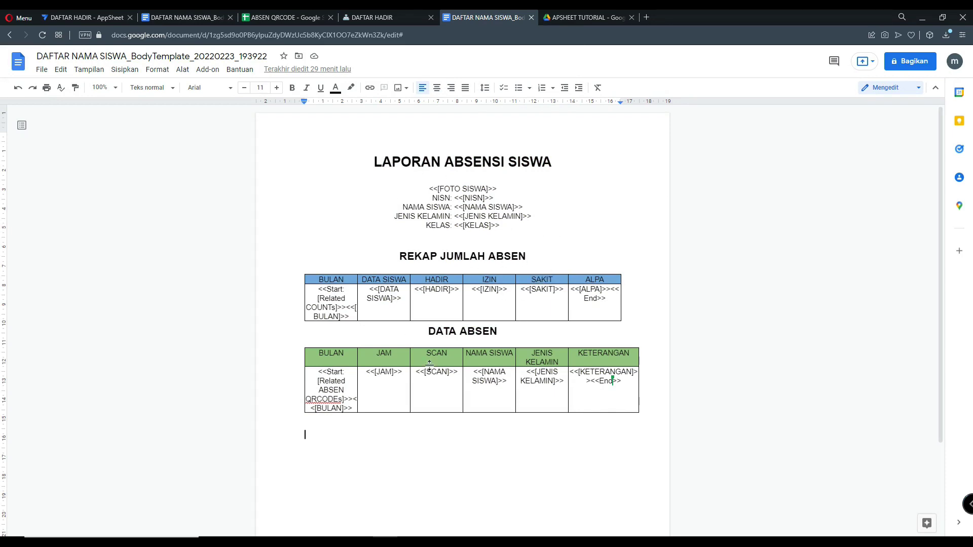
Switch back to the AppSheet editor, save the app, and collapse the DAFTAR NAMA SISWA bot
left_click(76, 13)
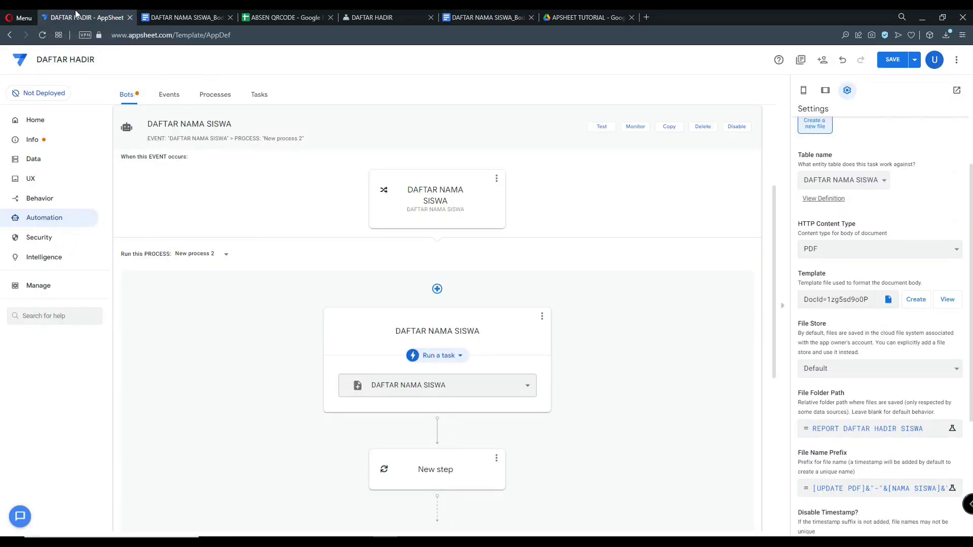
scroll(905, 191, "down", 1)
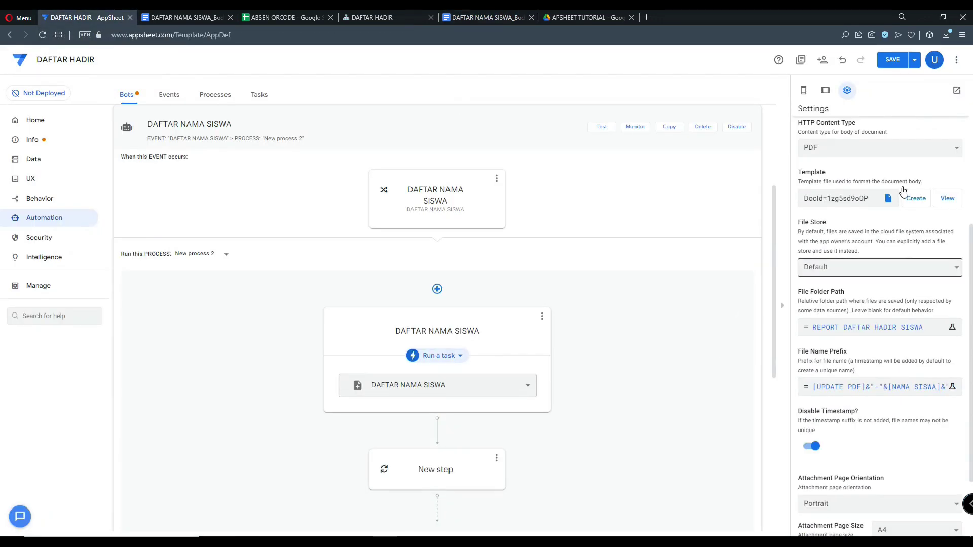
left_click(892, 59)
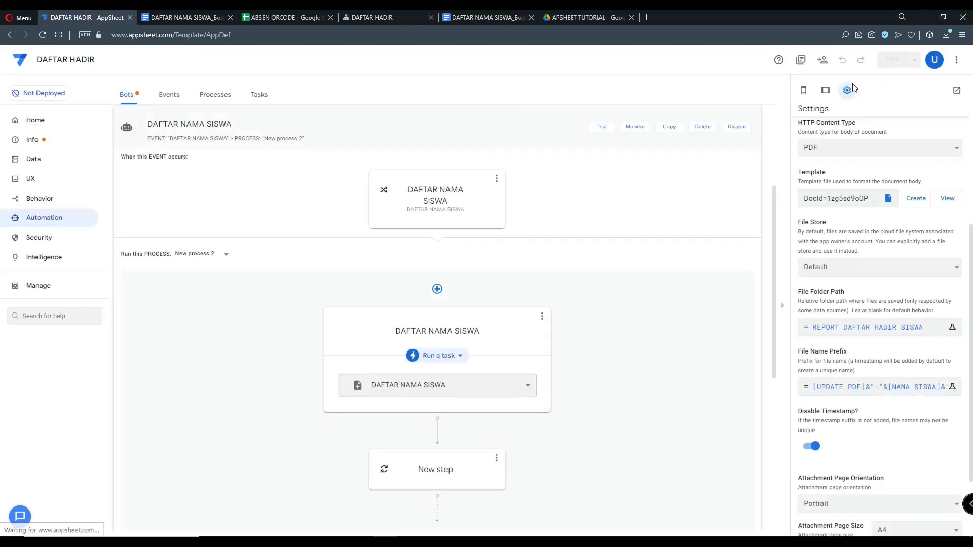
left_click(391, 302)
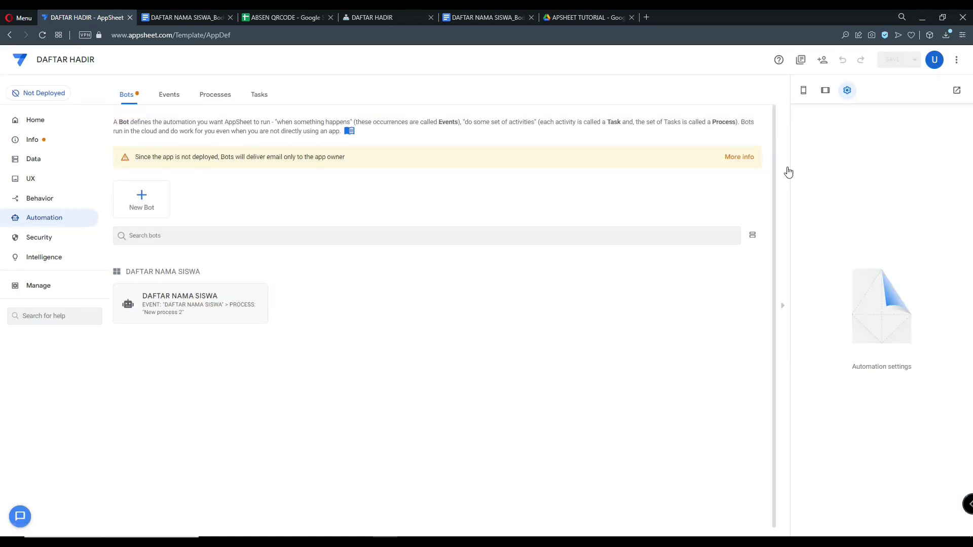
Open the listed student's detail page in the tablet preview and view its attendance chart and Related COUNTs table
left_click(809, 91)
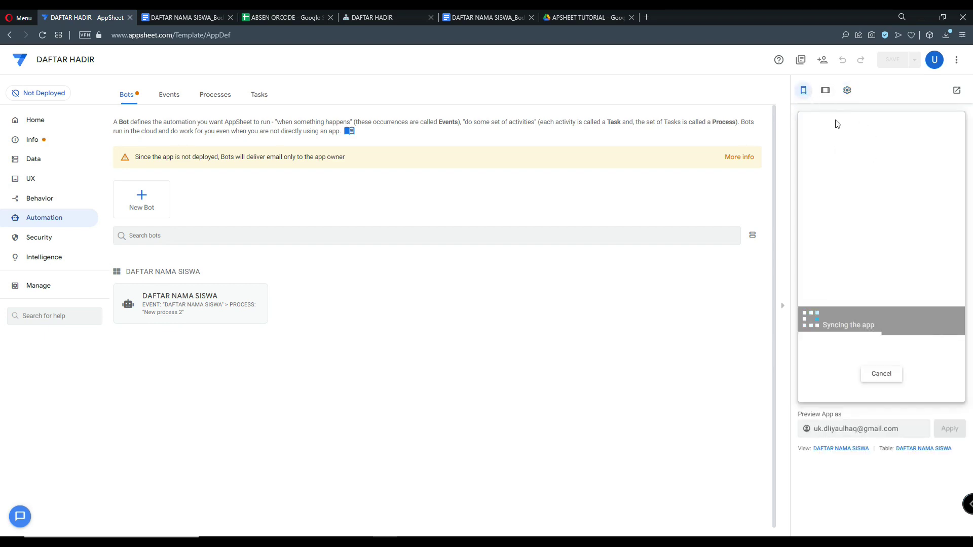
left_click(825, 91)
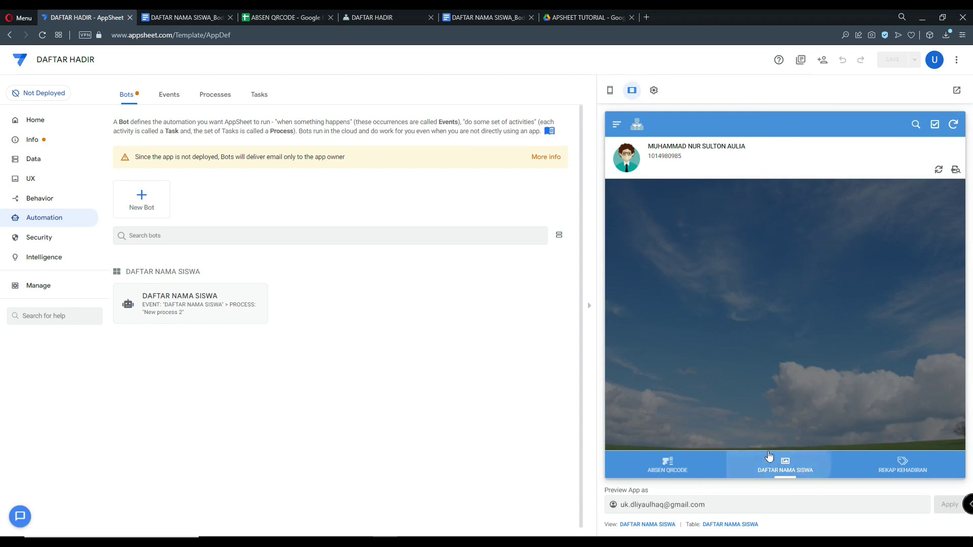
left_click(742, 154)
scroll(755, 256, "down", 6)
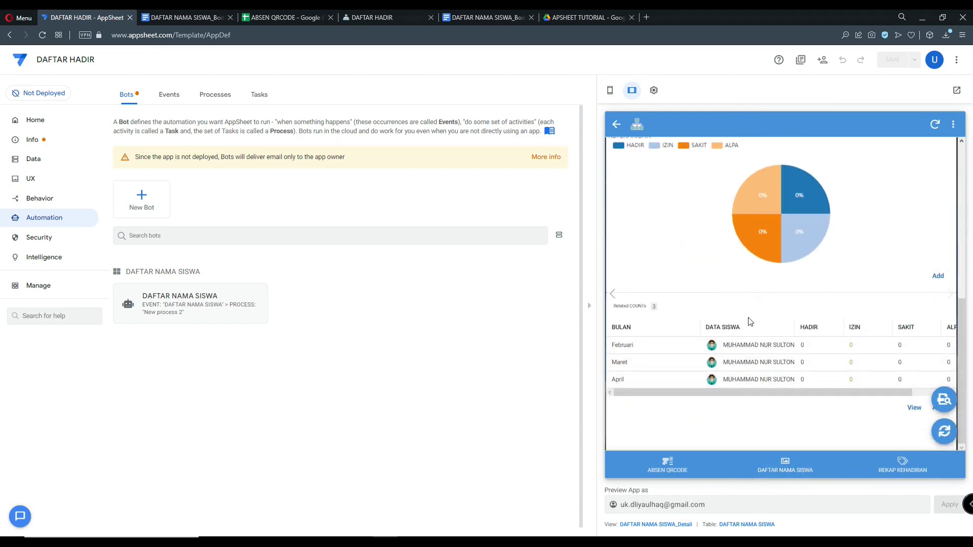
Examine the student's profile fields, attendance chart and all Related COUNTs columns in the tablet preview
scroll(713, 330, "up", 3)
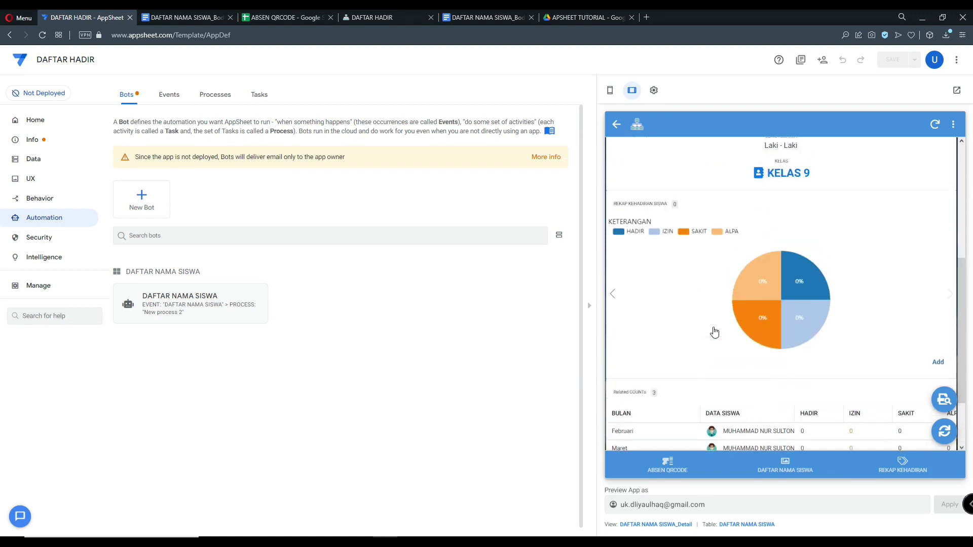
scroll(690, 252, "down", 3)
mouse_move(789, 392)
left_mouse_down()
mouse_move(851, 394)
mouse_move(776, 399)
left_mouse_up()
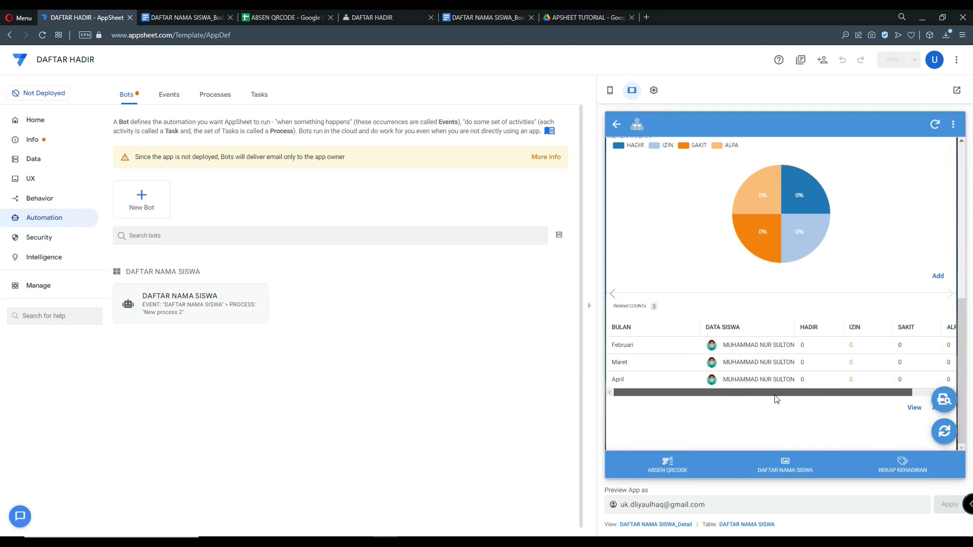
scroll(759, 296, "up", 5)
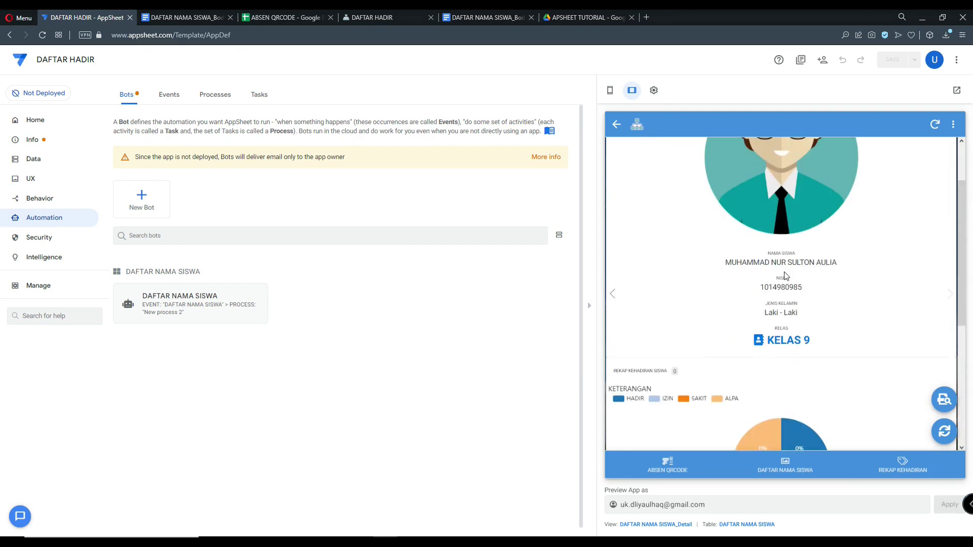
scroll(786, 276, "down", 1)
scroll(792, 290, "down", 4)
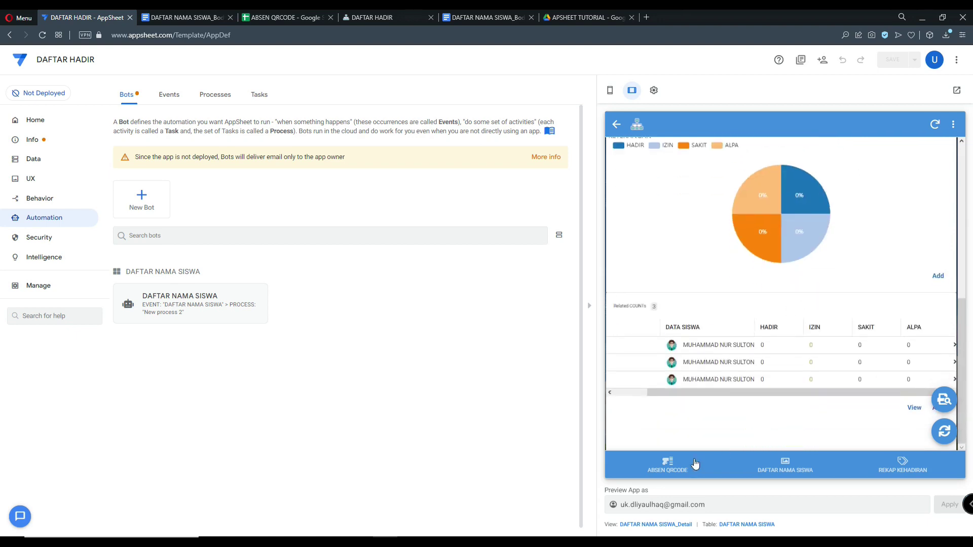
Record HADIR attendance for the Kelas 9 student in the ABSEN QRCODE form, save it, and cancel the next blank form
left_click(668, 464)
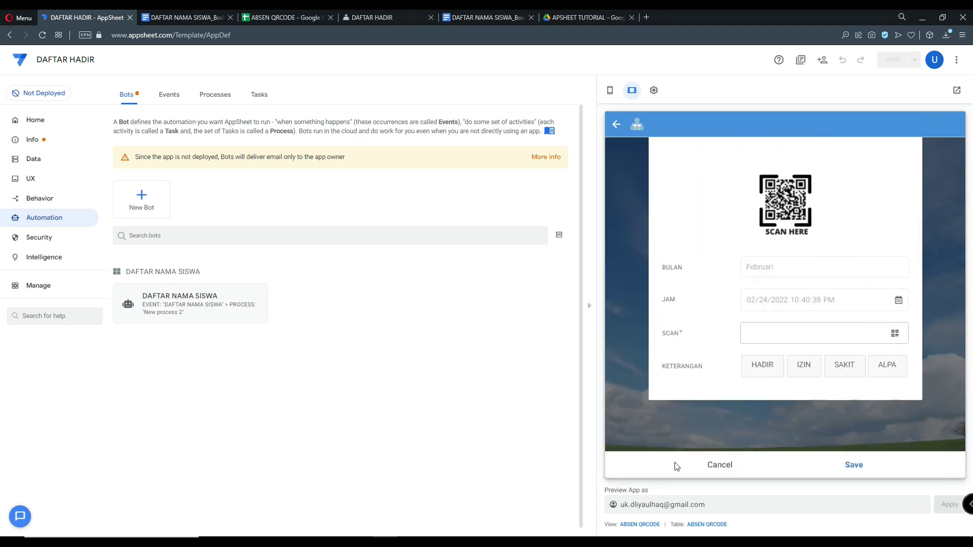
left_click(862, 338)
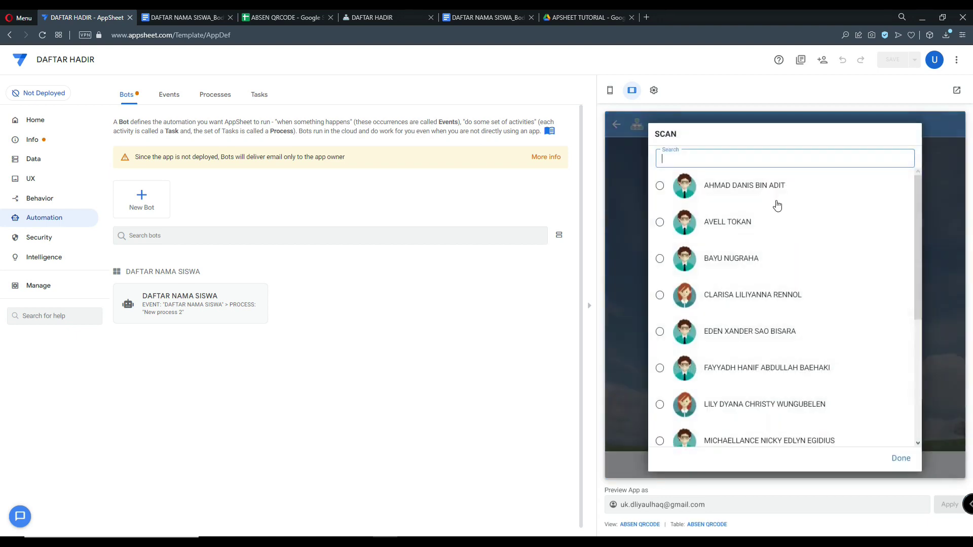
scroll(768, 328, "down", 2)
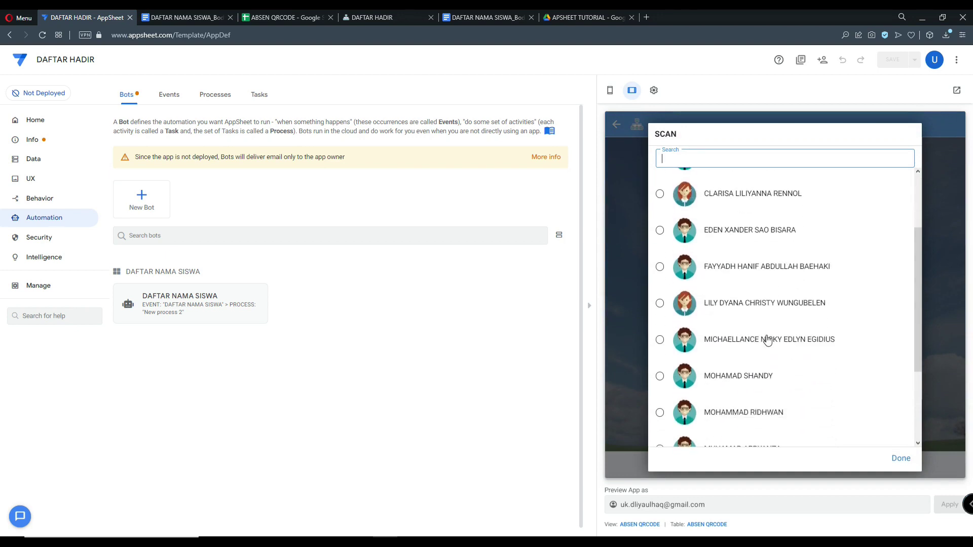
scroll(768, 340, "down", 3)
left_click(776, 429)
scroll(774, 408, "down", 1)
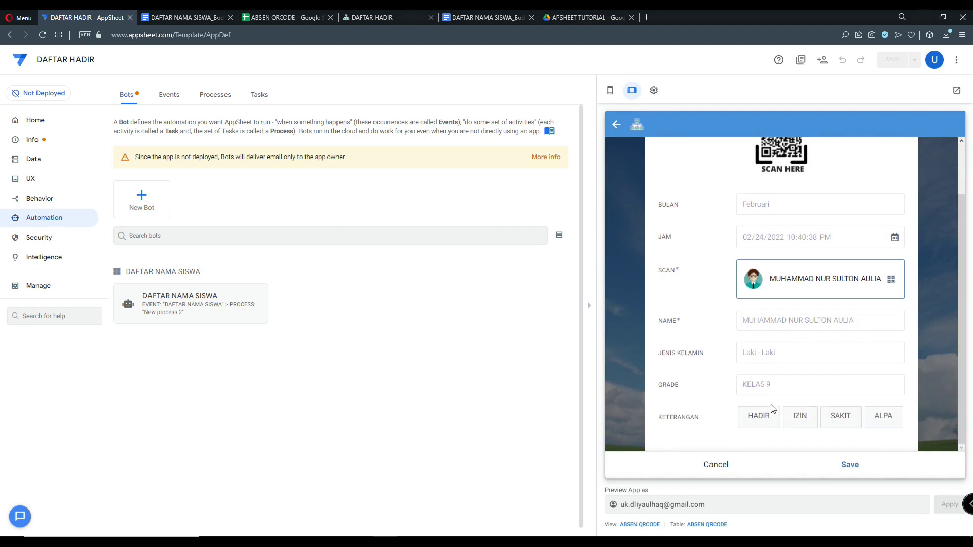
left_click(774, 419)
left_click(852, 465)
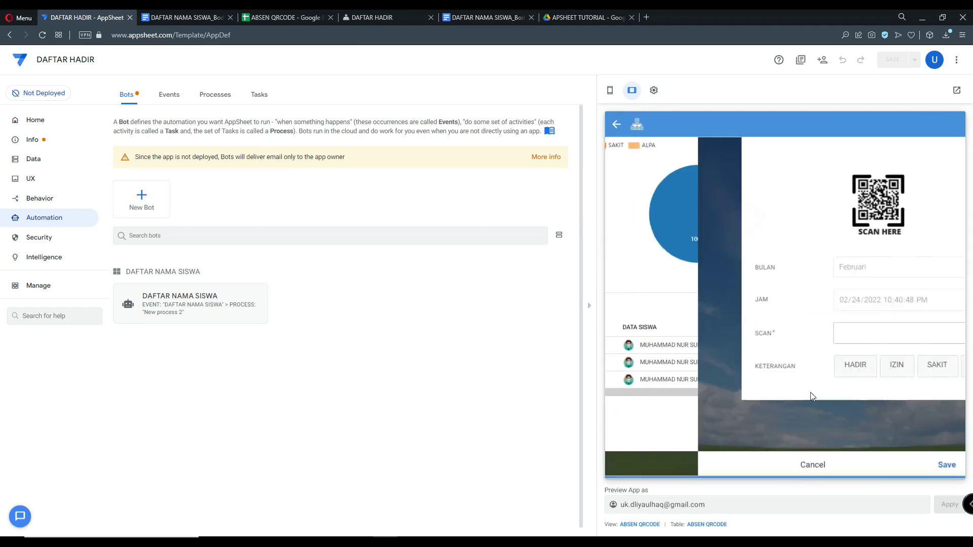
left_click(725, 465)
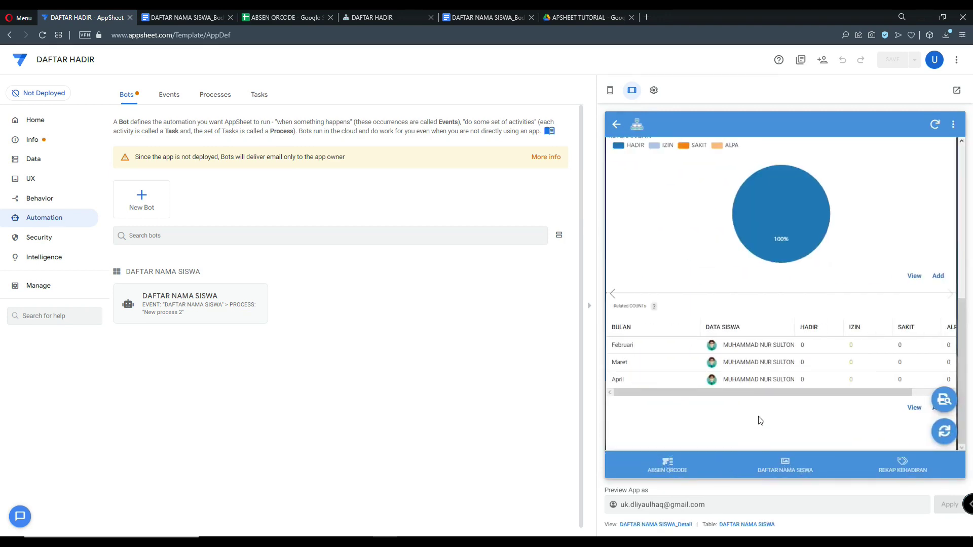
left_click_drag(759, 398, 786, 398)
left_click_drag(836, 394, 764, 400)
Switch to the full-screen DAFTAR HADIR app, sync it, and review the same Kelas 9 student's attendance chart and Related COUNTs table
left_click(375, 17)
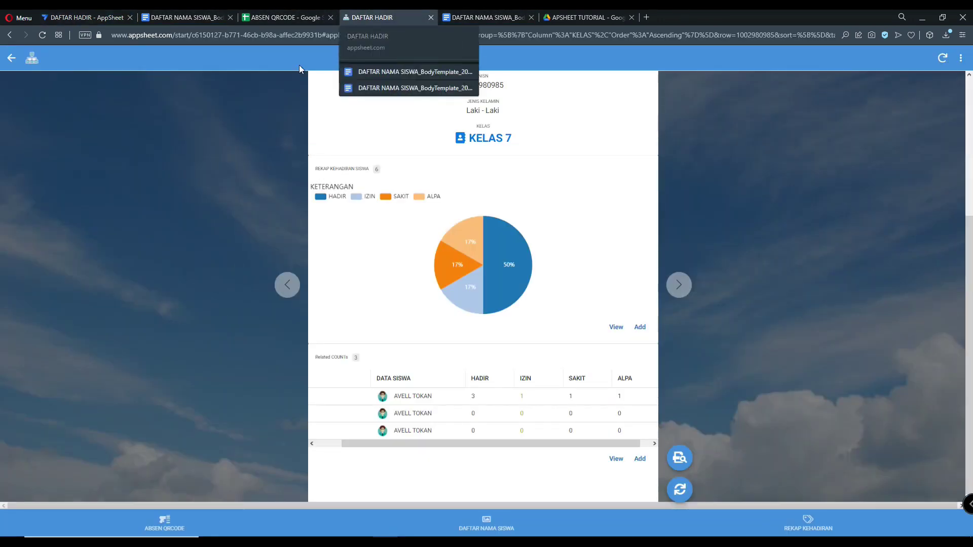
left_click(943, 58)
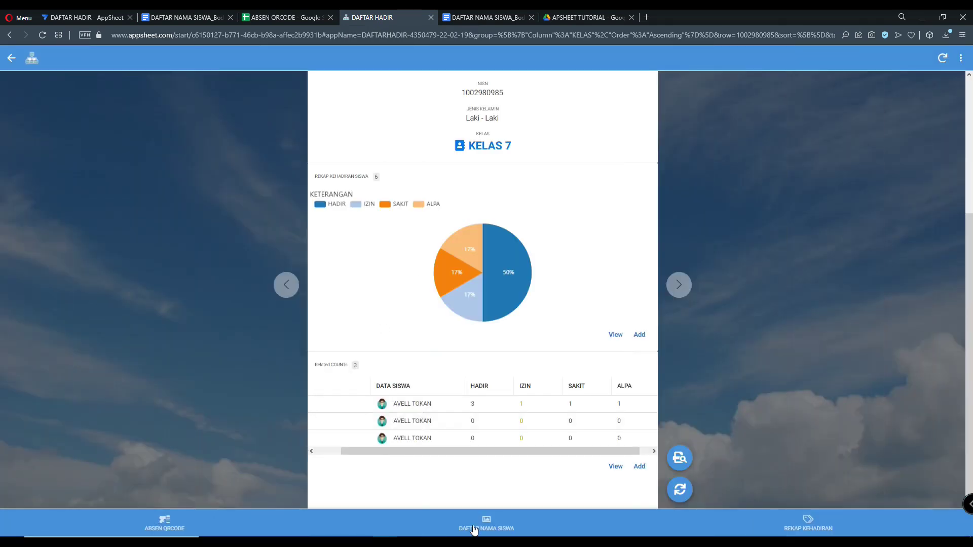
left_click(475, 531)
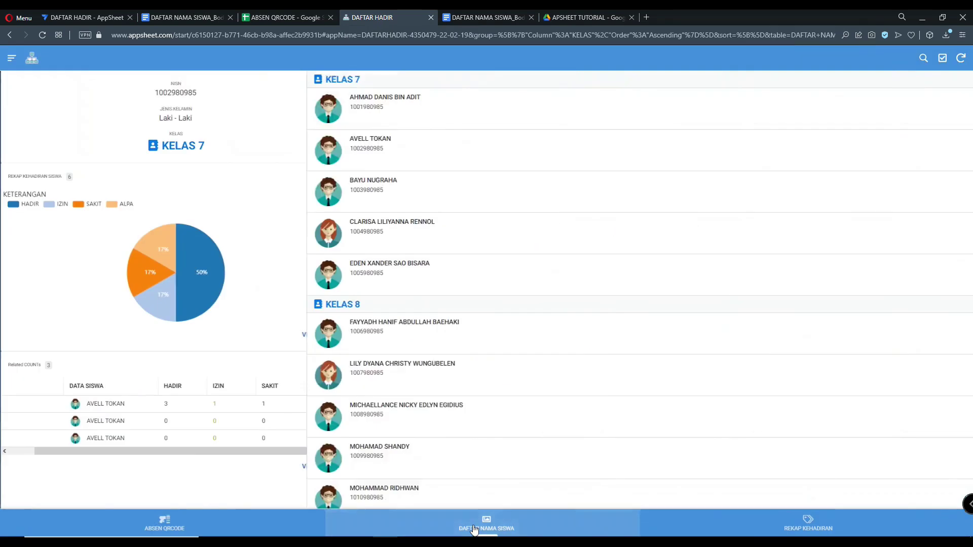
scroll(158, 379, "down", 4)
left_click(142, 462)
scroll(506, 312, "down", 4)
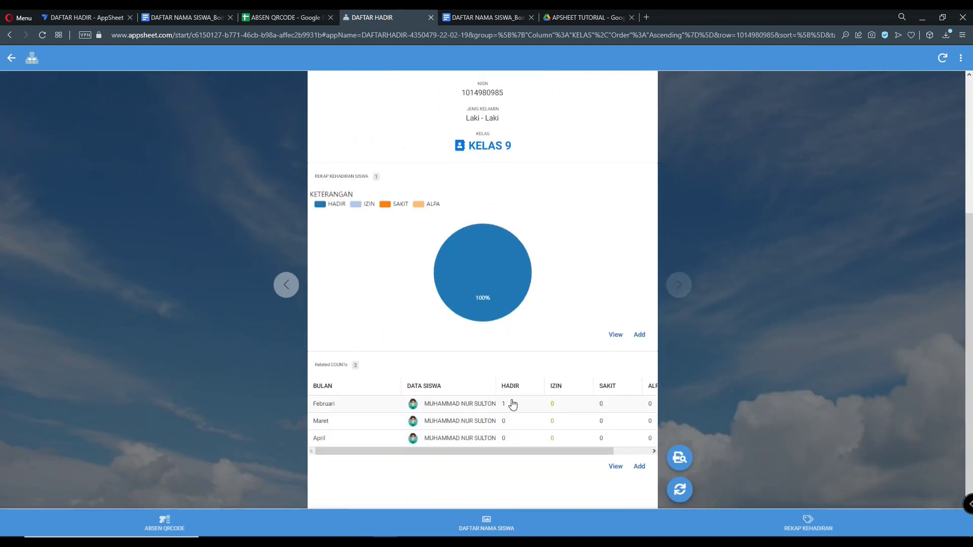
scroll(503, 406, "up", 4)
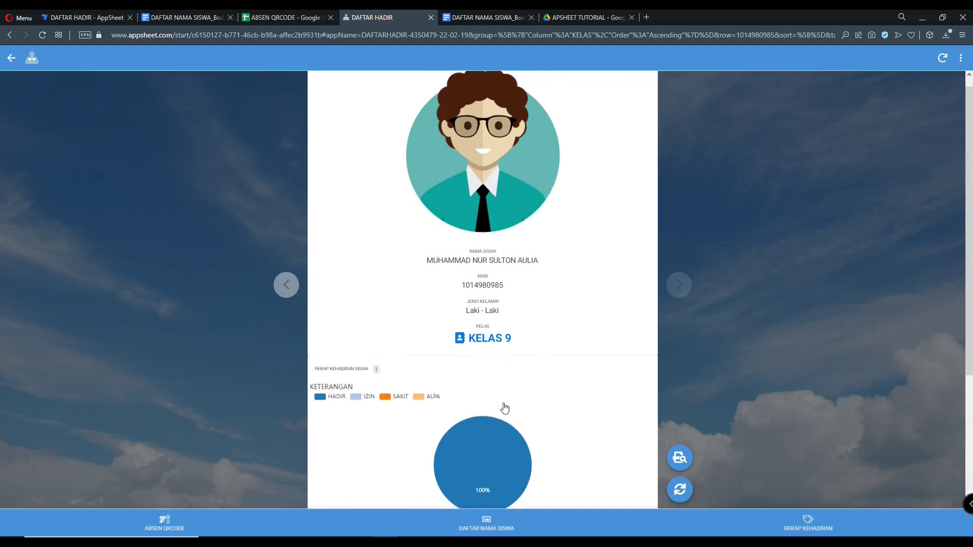
scroll(418, 299, "down", 4)
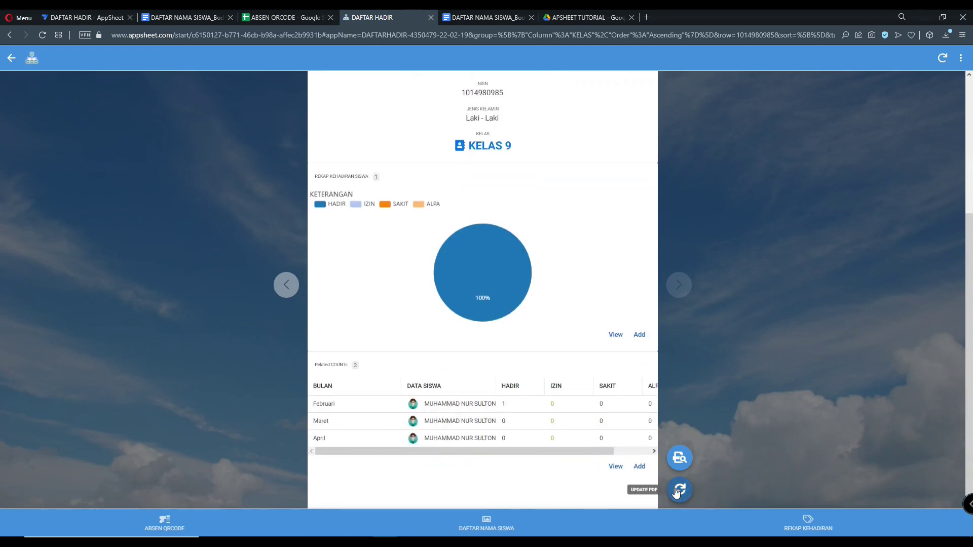
Update the student's PDF report, sync the app, and open the report for printing
left_click(679, 491)
left_click(942, 60)
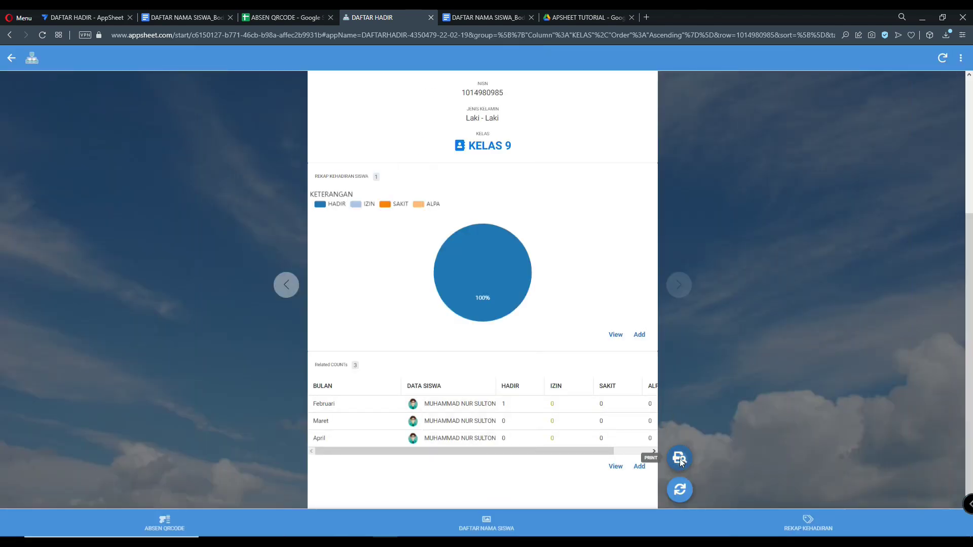
left_click(680, 458)
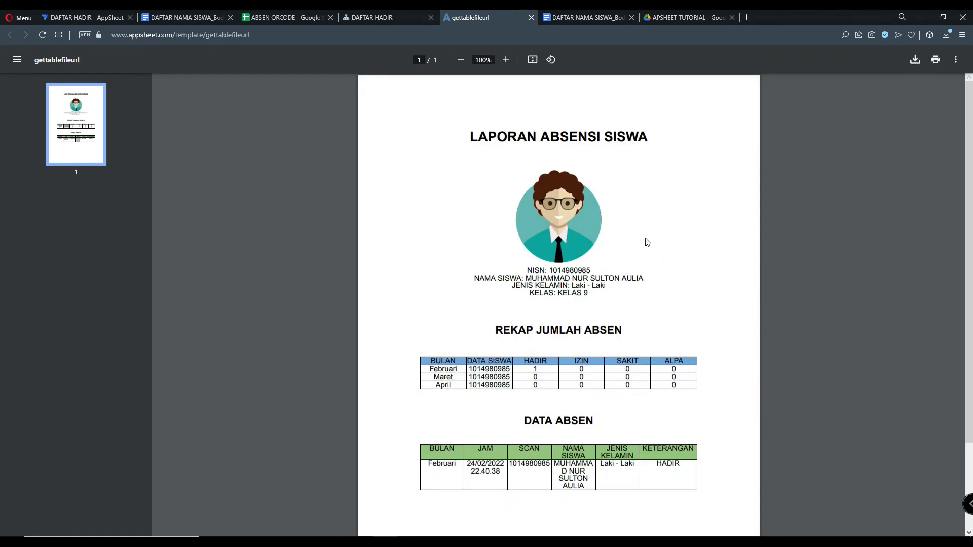
Examine the LAPORAN ABSENSI SISWA report, including the monthly rows under REKAP JUMLAH ABSEN and the DATA ABSEN table
scroll(584, 207, "down", 2)
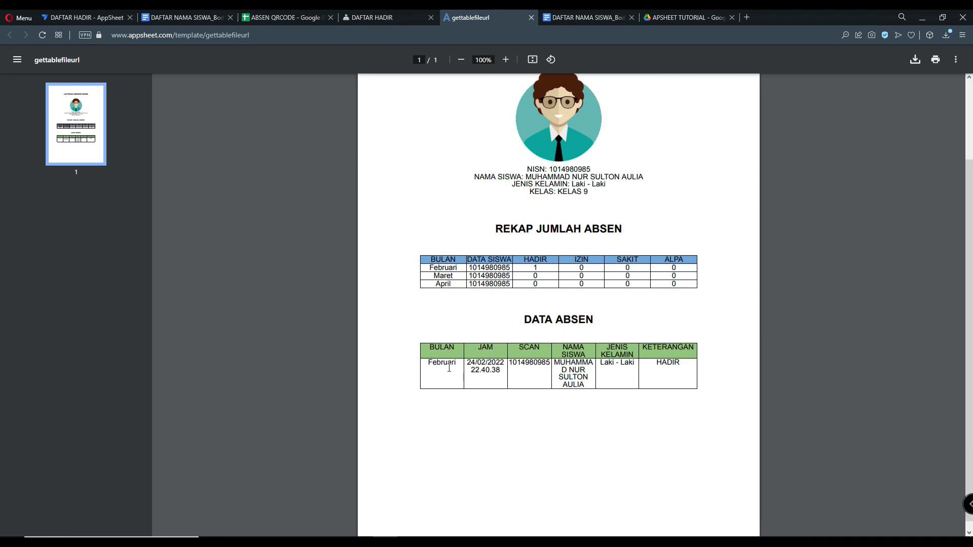
scroll(489, 348, "up", 1)
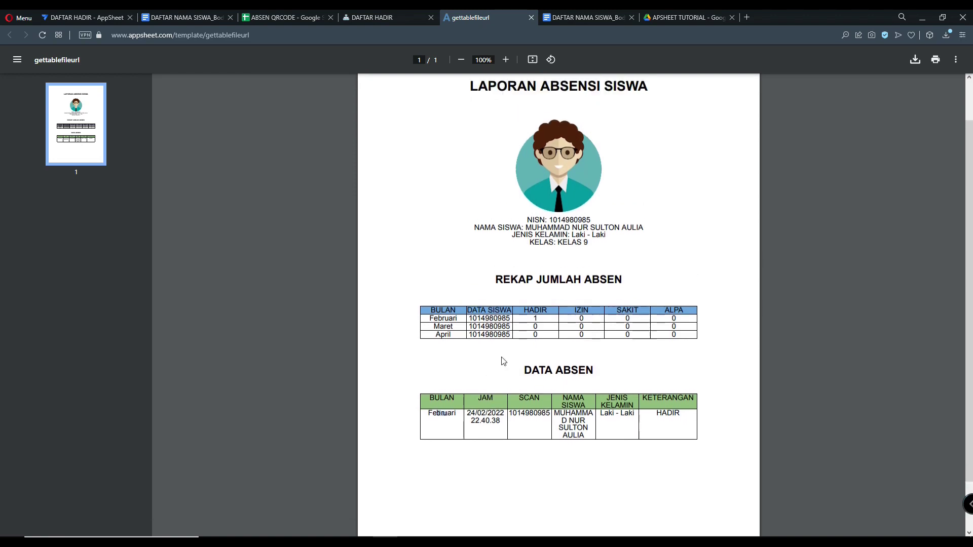
left_click_drag(426, 320, 587, 366)
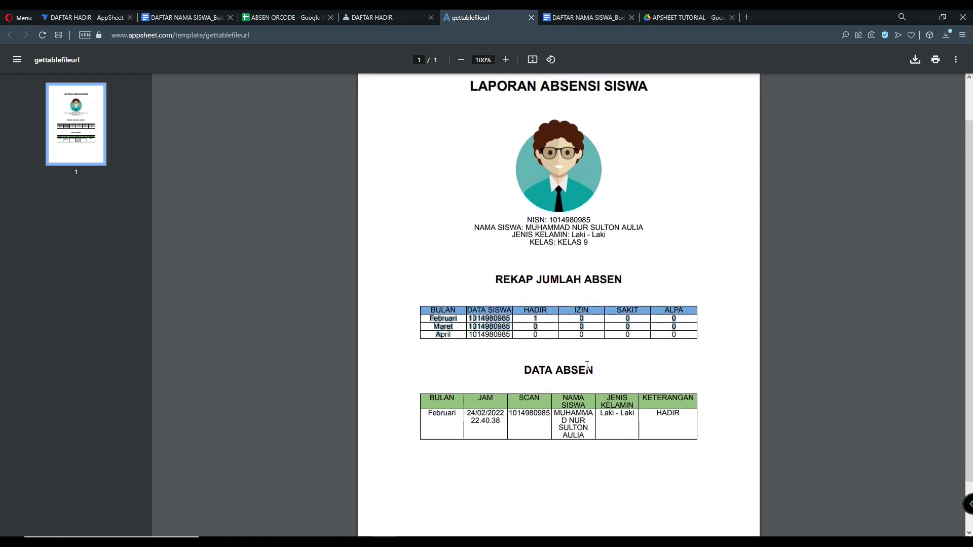
left_click(629, 339)
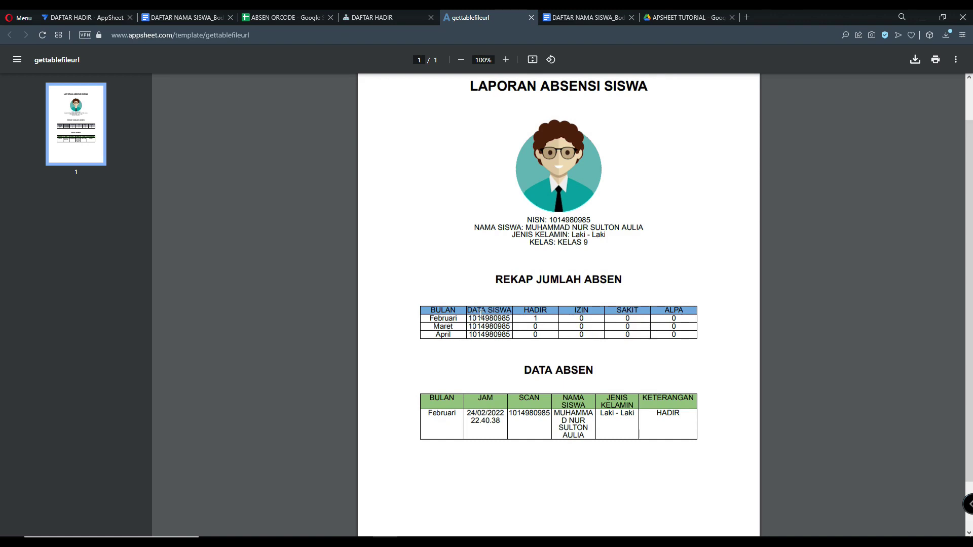
scroll(481, 312, "up", 2)
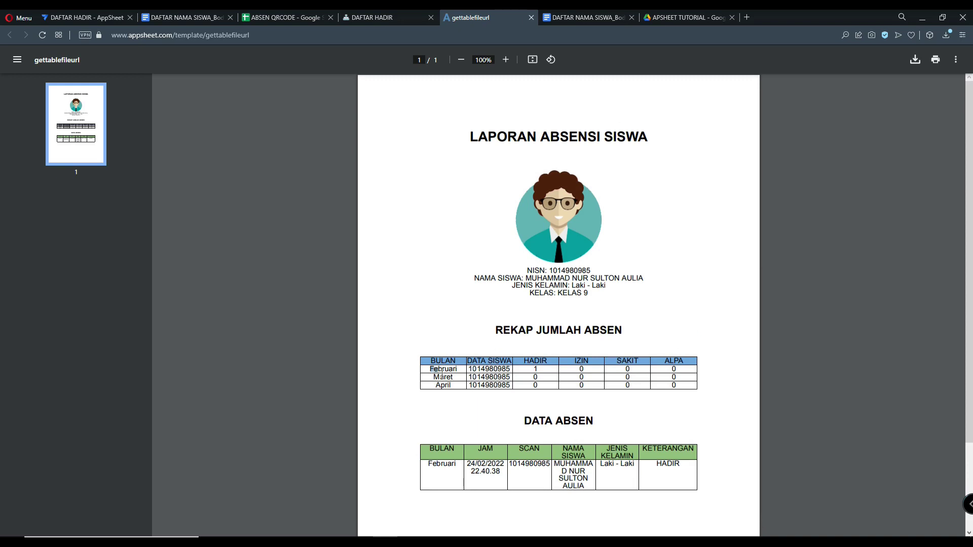
left_click_drag(442, 374, 449, 382)
left_click(456, 386)
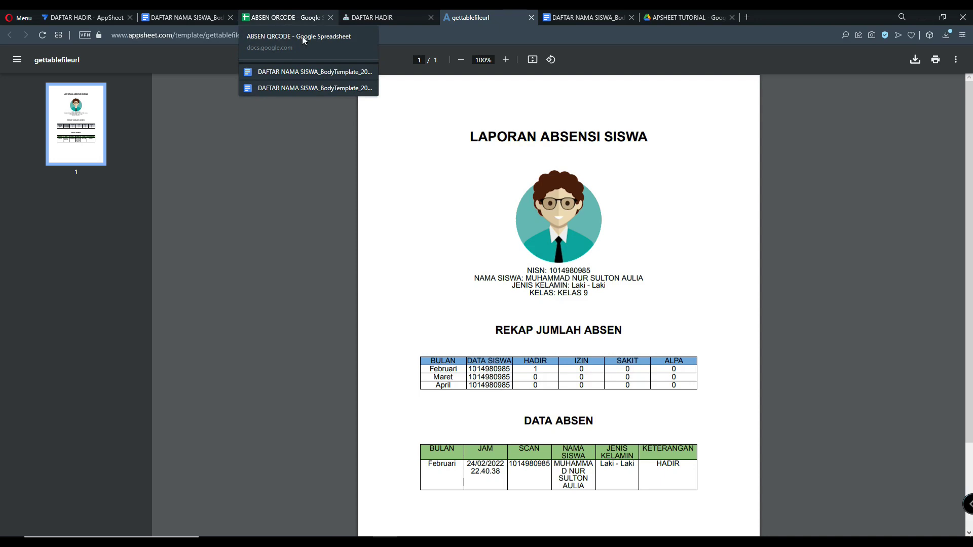
Switch to the ABSEN QRCODE spreadsheet and review the COUNT sheet's Februari, Maret and April rows
left_click(282, 15)
left_click(262, 527)
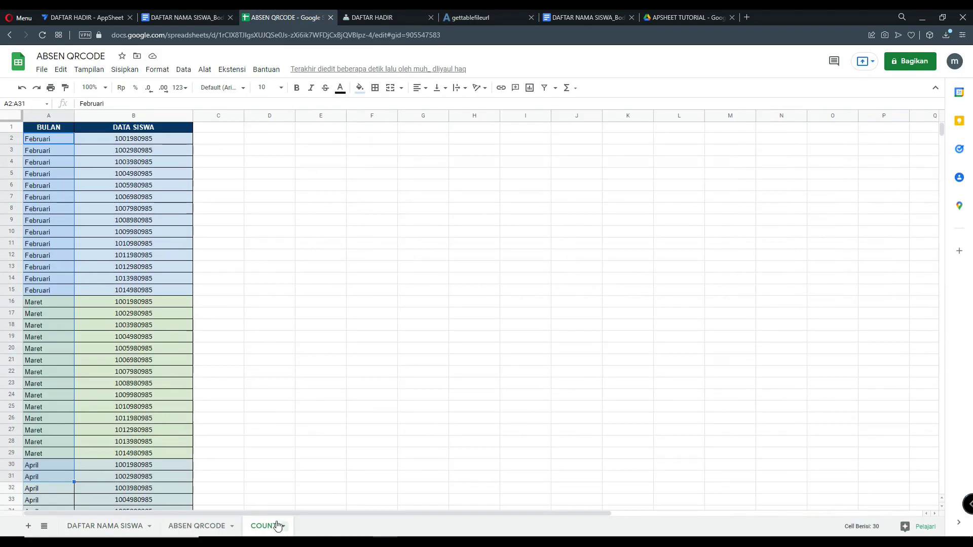
left_click_drag(37, 145, 62, 289)
scroll(62, 290, "down", 2)
scroll(61, 290, "down", 3)
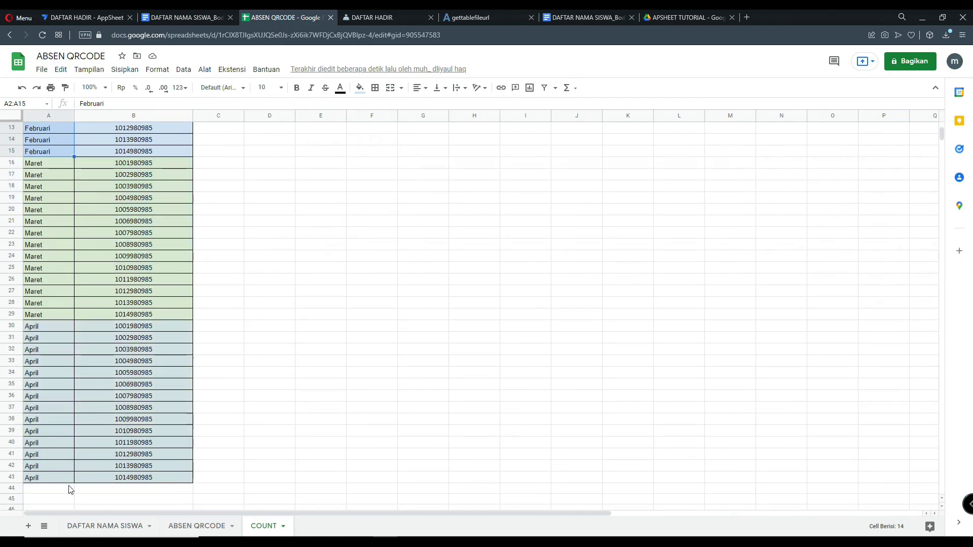
View the student list in the AppSheet preview, then browse to the previous student's detail page and back in the full-screen app
left_click(99, 15)
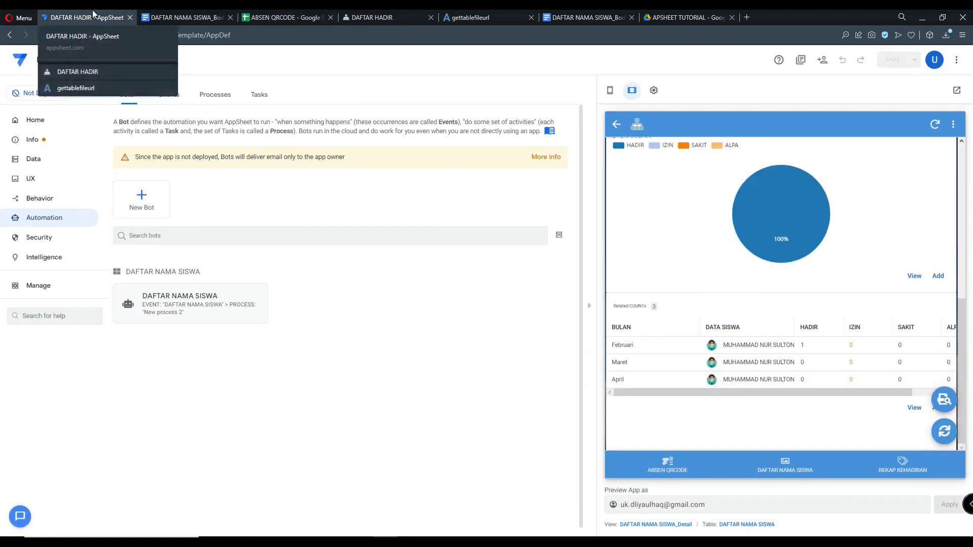
left_click(798, 472)
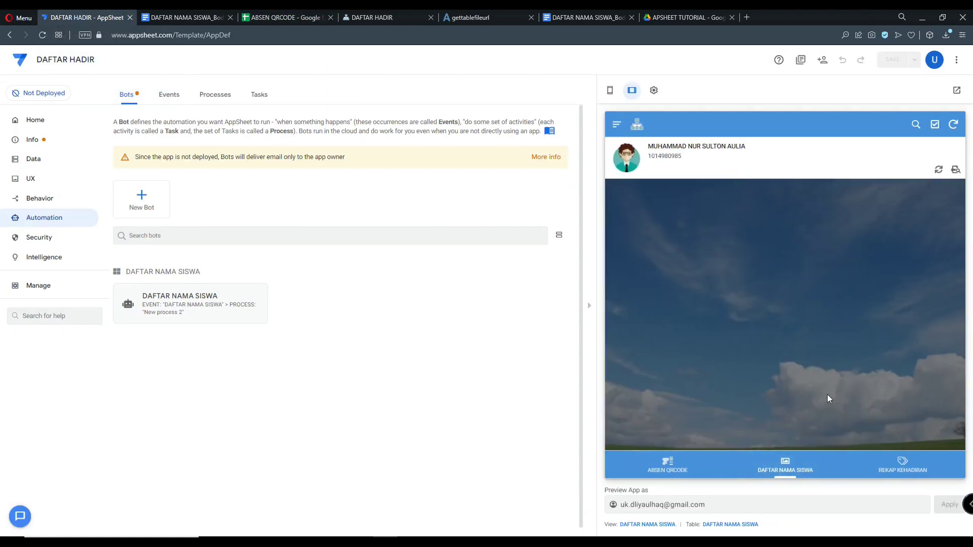
left_click(388, 18)
scroll(529, 339, "up", 4)
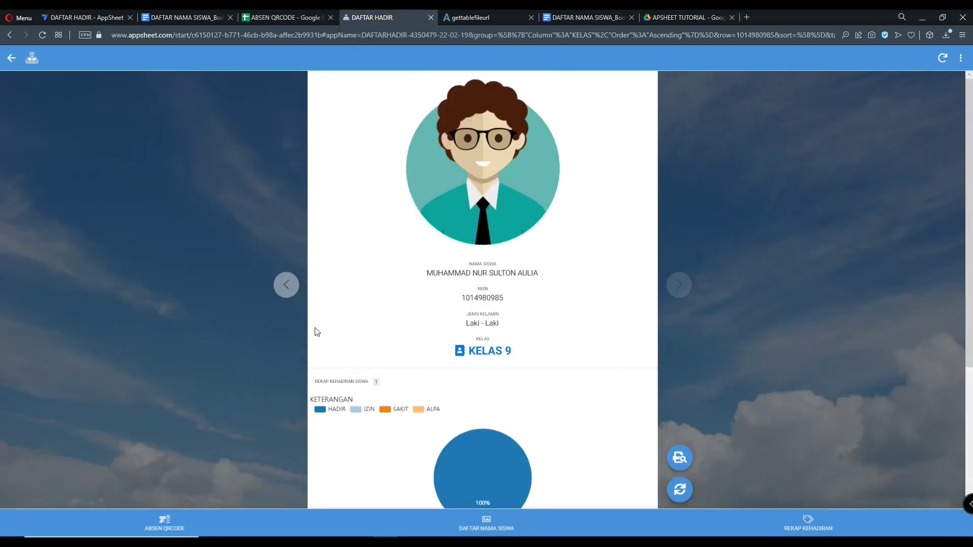
left_click(289, 286)
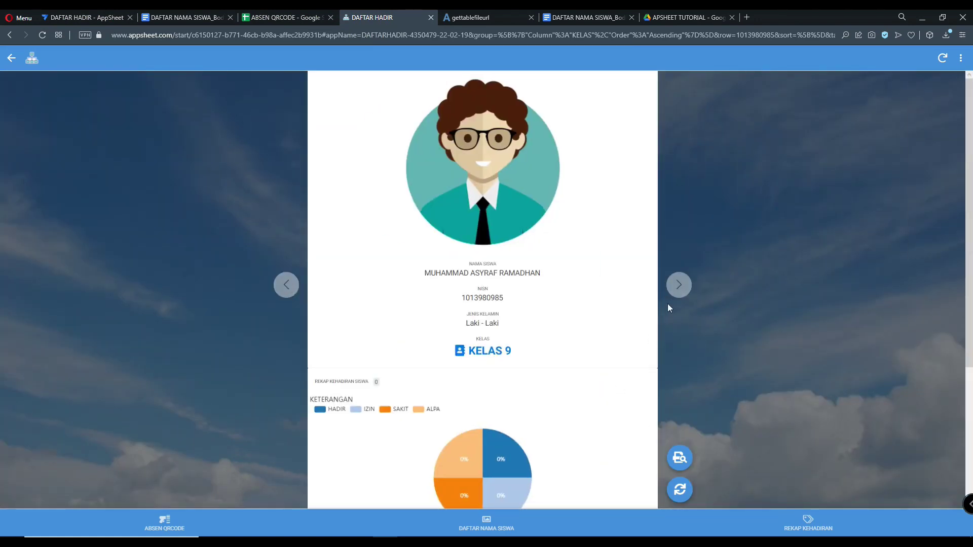
left_click(680, 285)
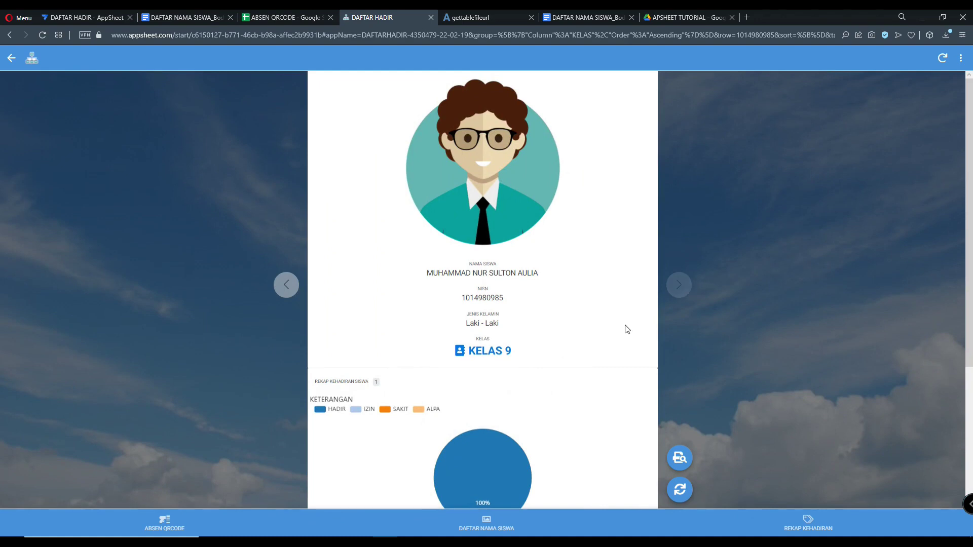